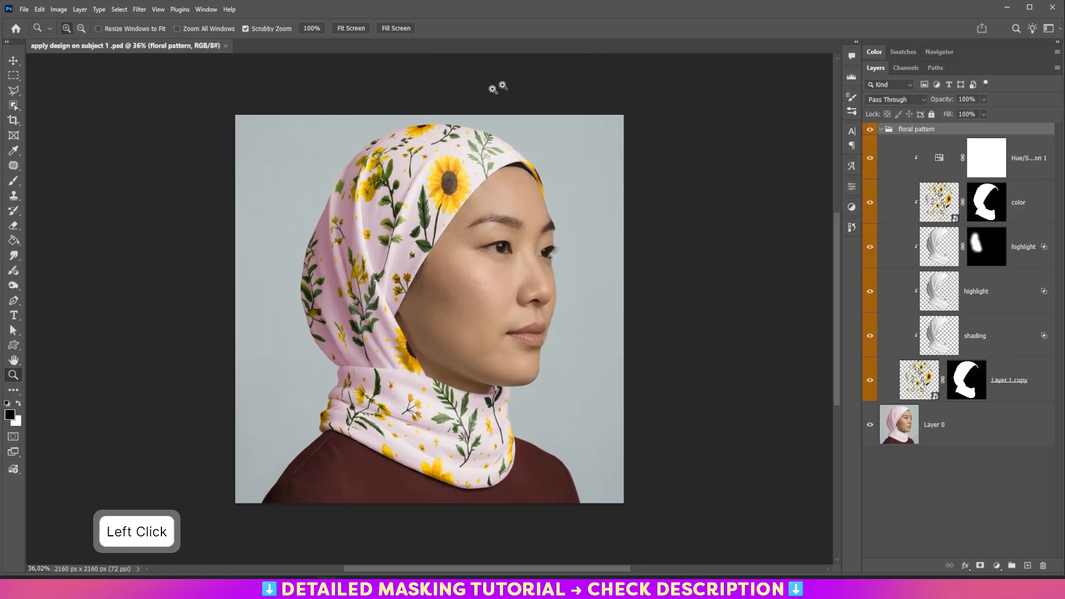
- Close the current document and open apply design on subject 3 .jpg and apply design on subject 5 .jpg together
left_click(226, 45)
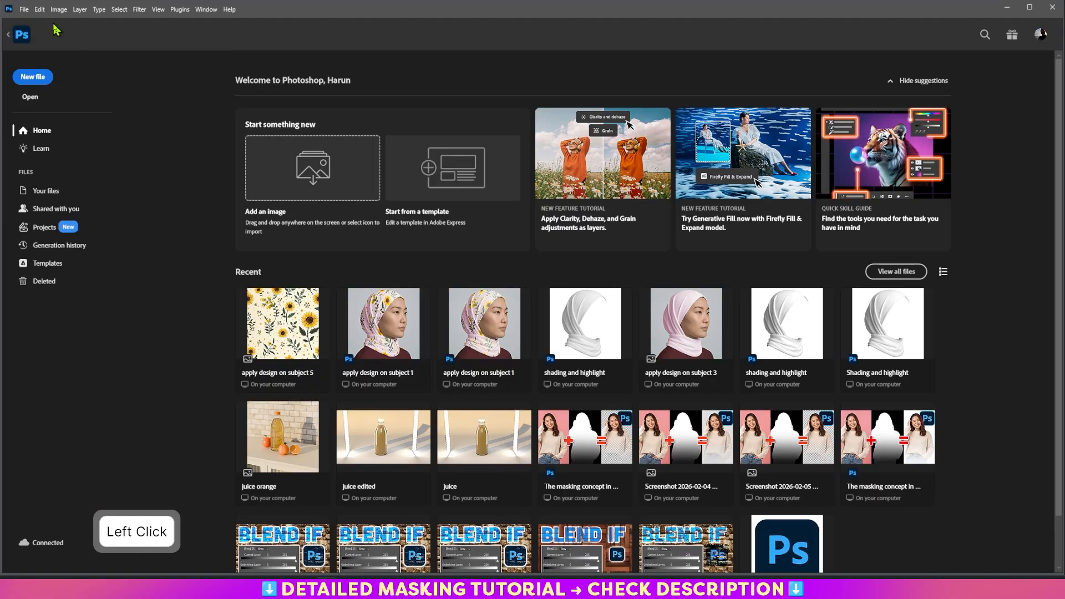
left_click(24, 9)
left_click(34, 31)
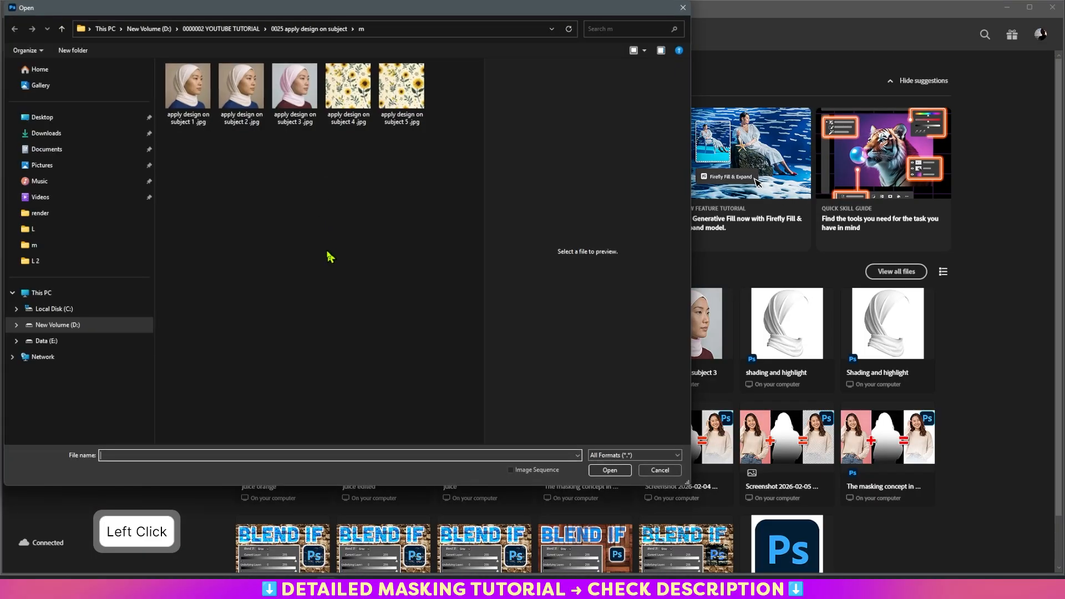
left_click(315, 94)
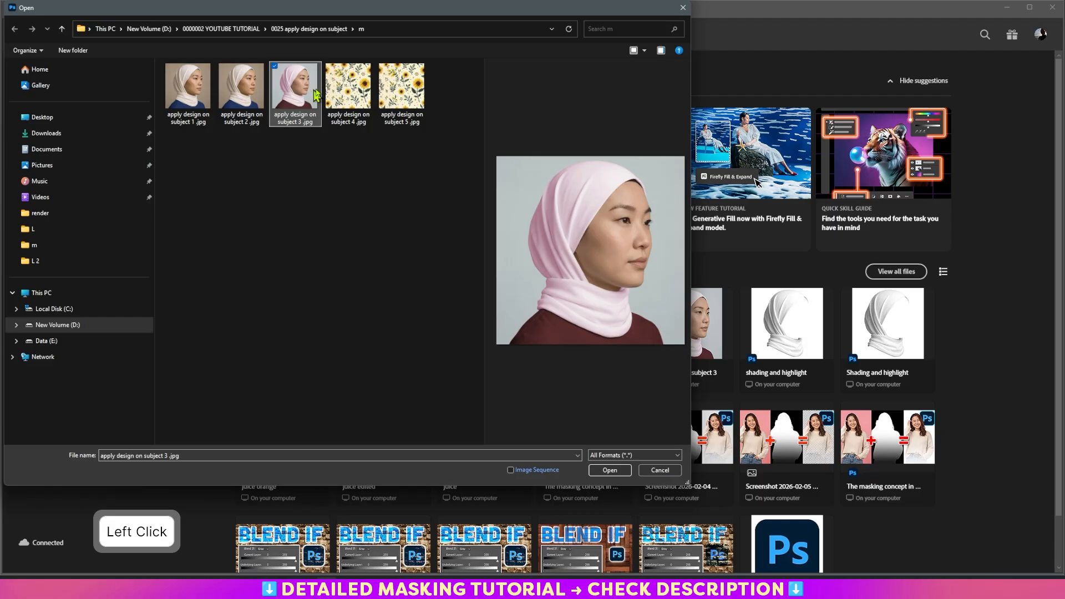
left_click(382, 68)
left_click(609, 471)
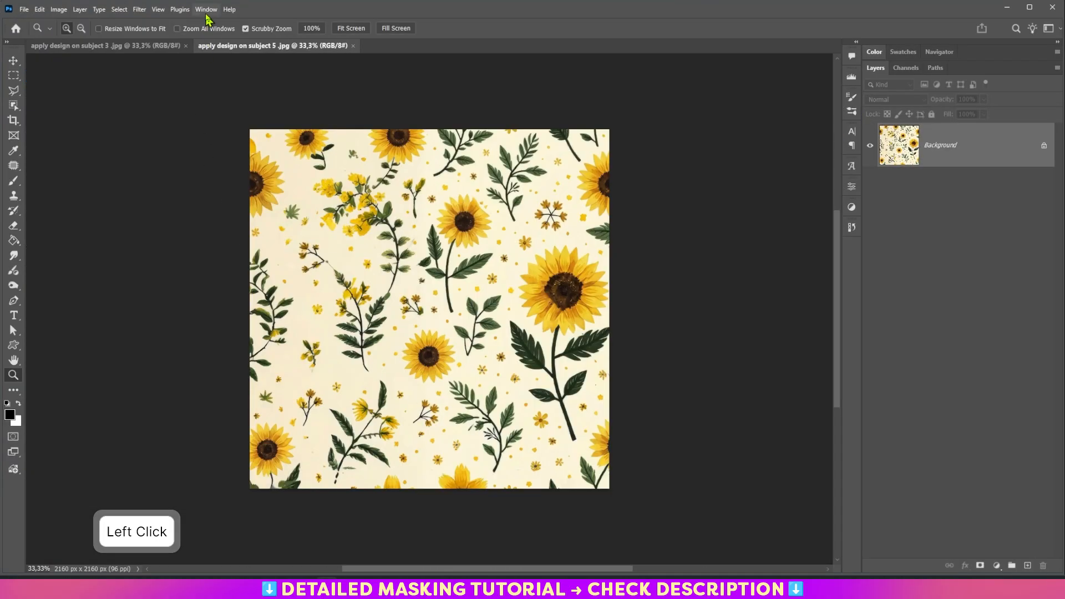
- Copy the floral pattern layer into the subject 3 document and close the pattern file
left_click(207, 9)
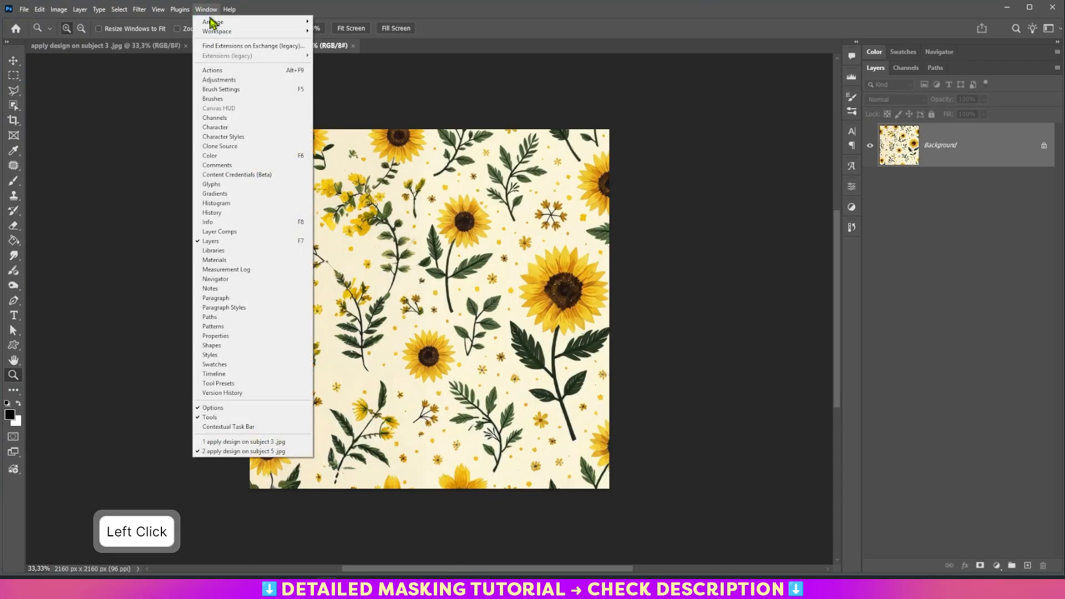
mouse_move(280, 28)
left_click(338, 33)
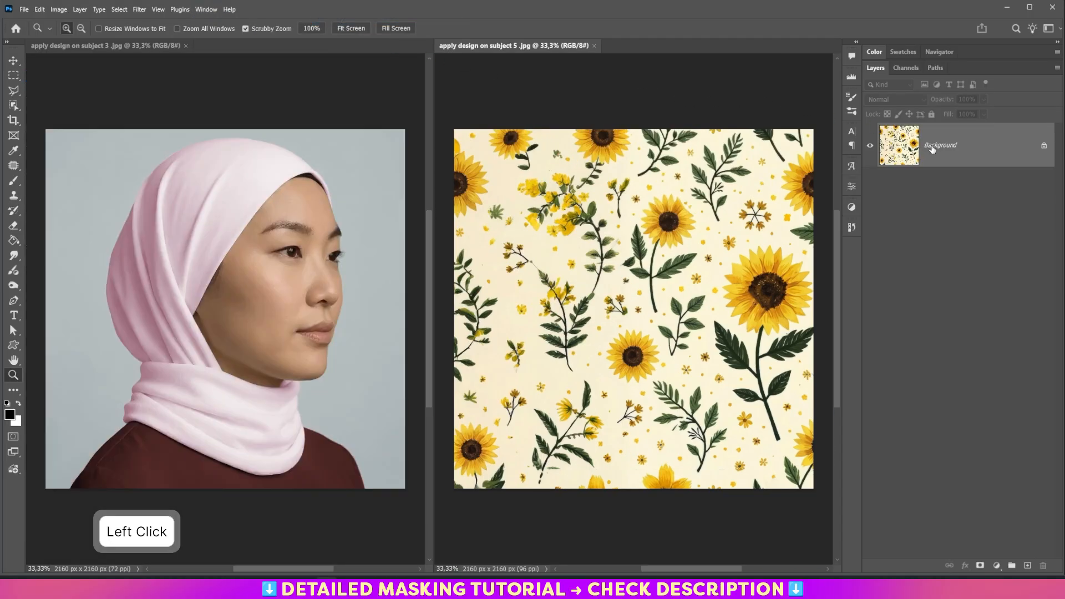
left_click_drag(933, 148, 238, 310)
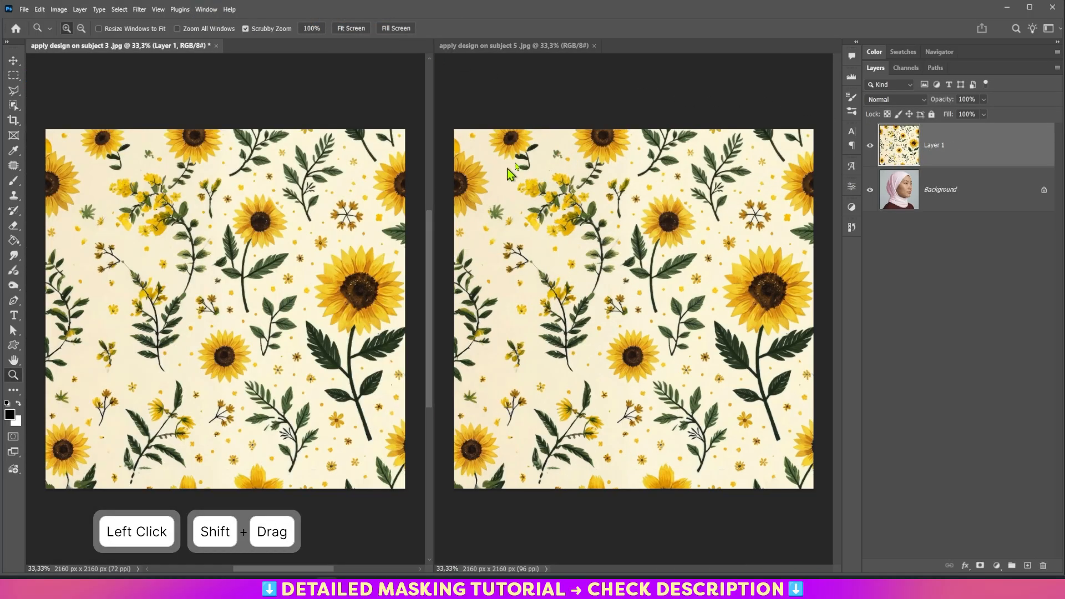
left_click(594, 45)
- Convert Layer 1 to a smart object and lower its opacity to 48%
right_click(986, 152)
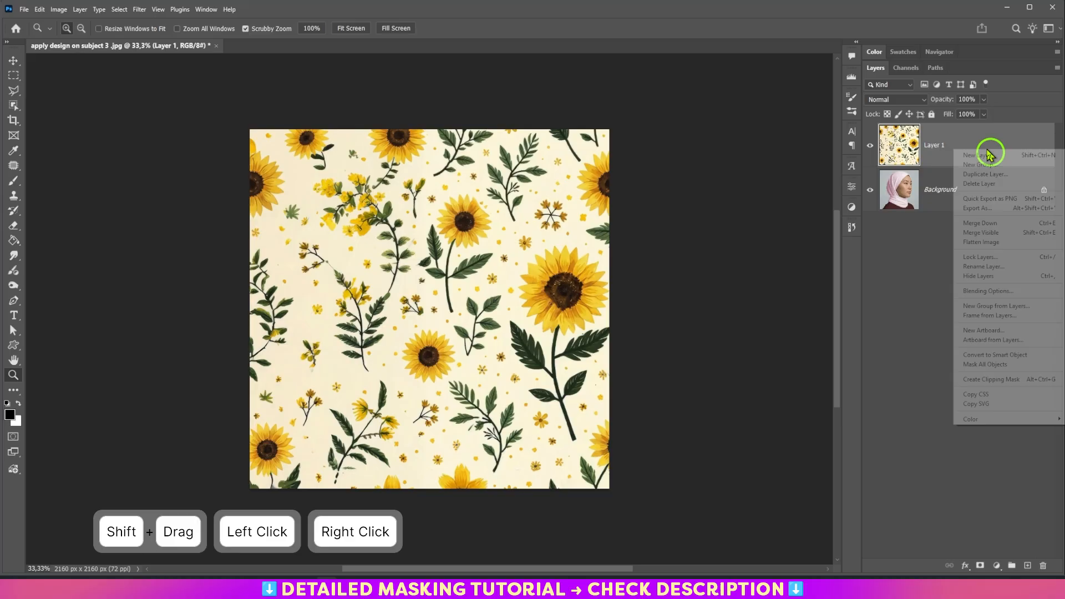
left_click(991, 355)
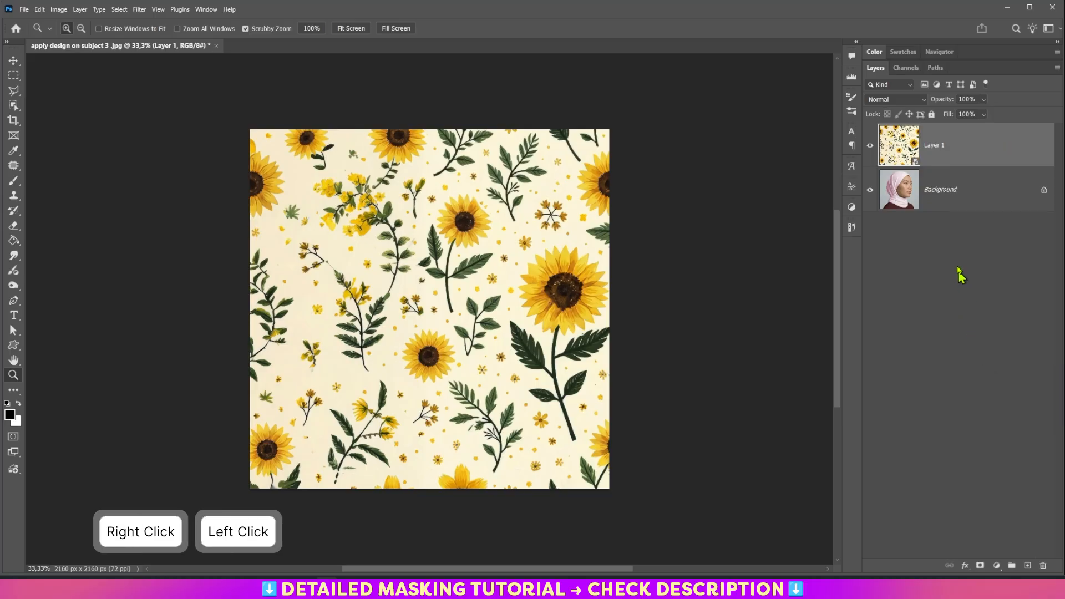
left_click(984, 114)
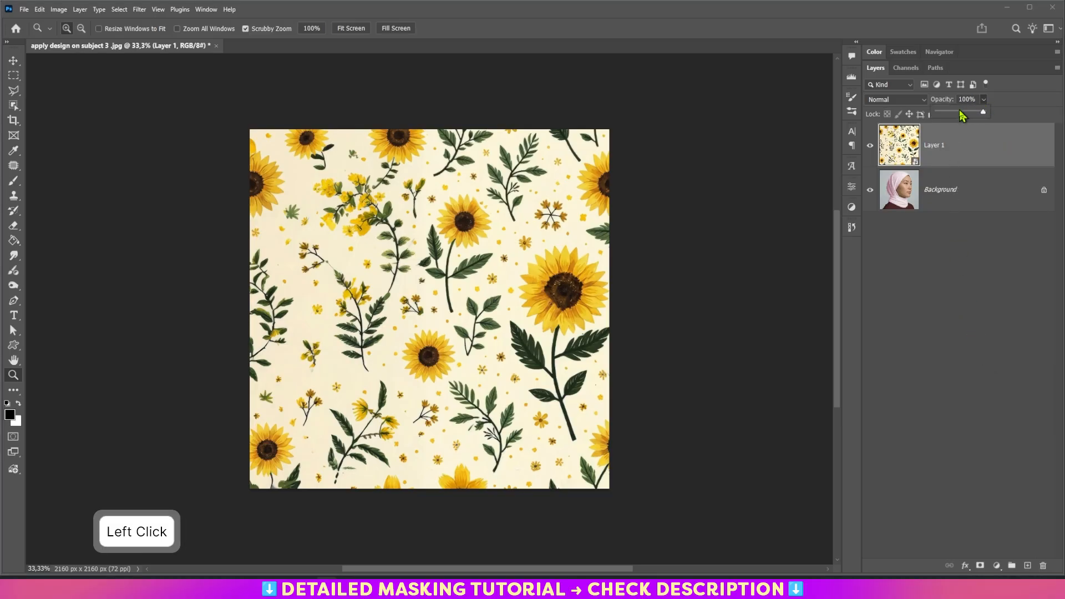
left_click(961, 111)
left_click(970, 156)
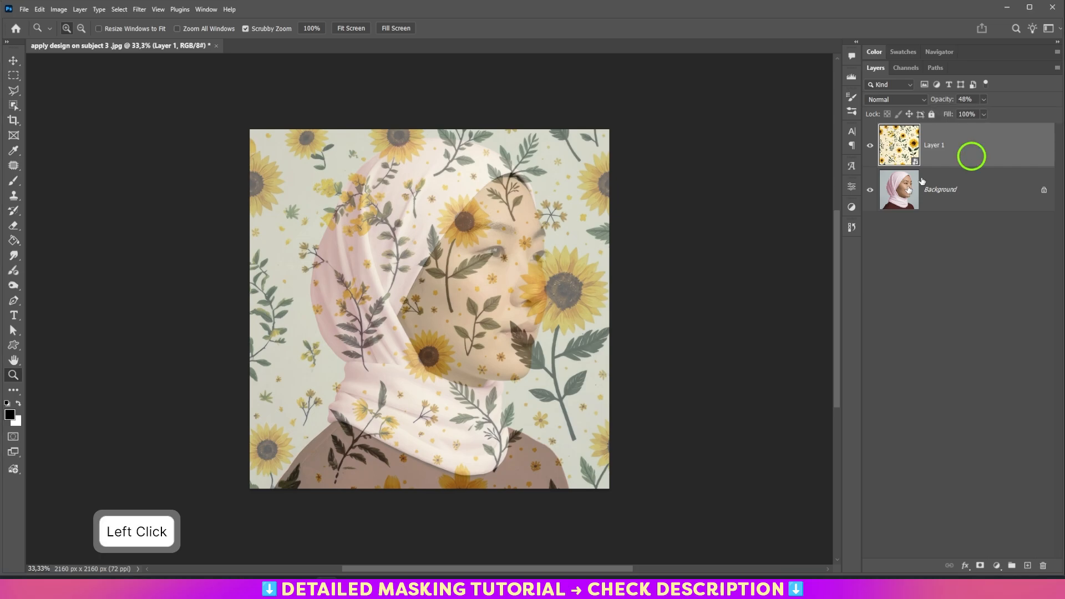
- Warp the pattern layer, pulling its corners inward into a rounded shape around the head
left_click(450, 401)
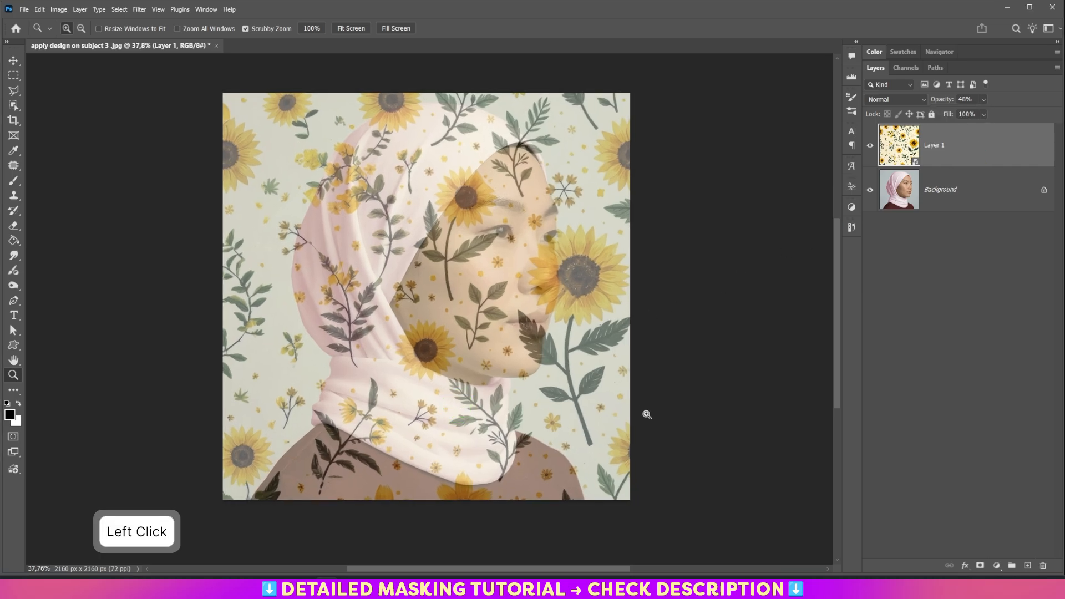
key("ctrl+t")
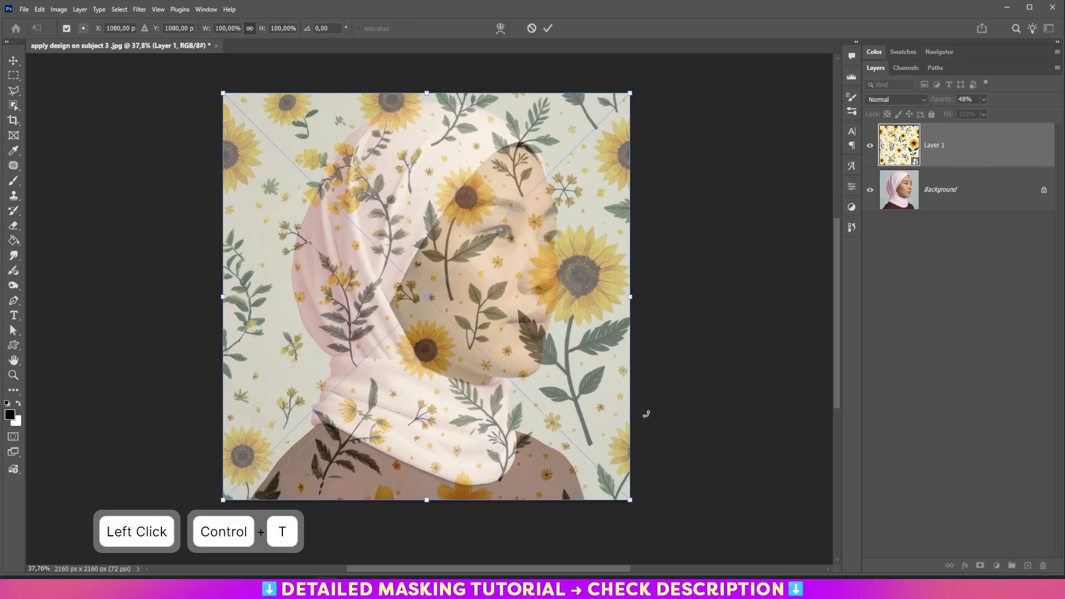
right_click(367, 273)
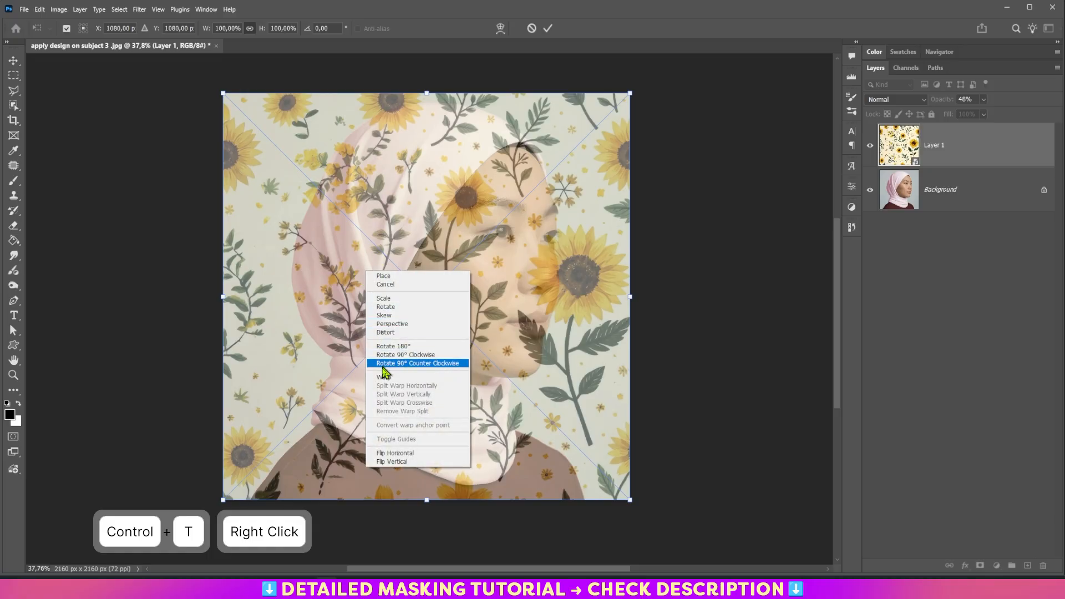
left_click(382, 378)
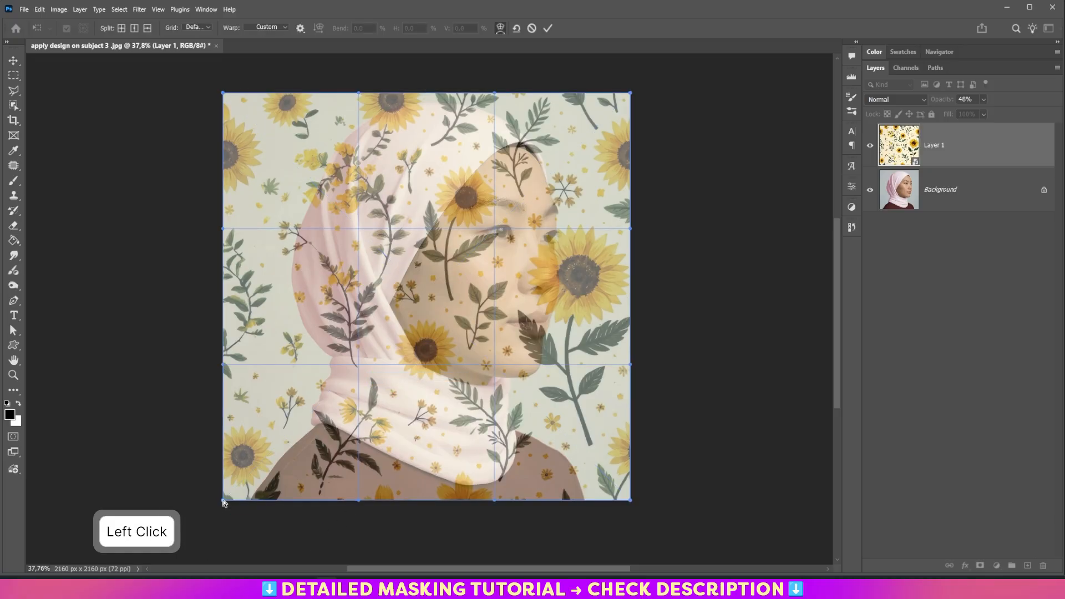
left_click_drag(223, 499, 291, 446)
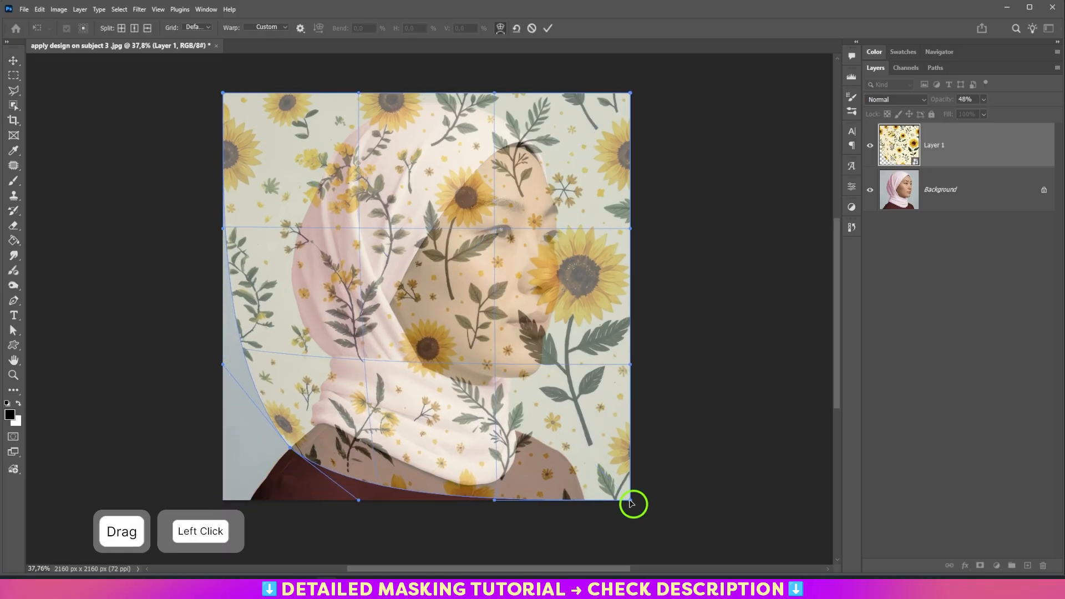
left_click_drag(630, 500, 549, 481)
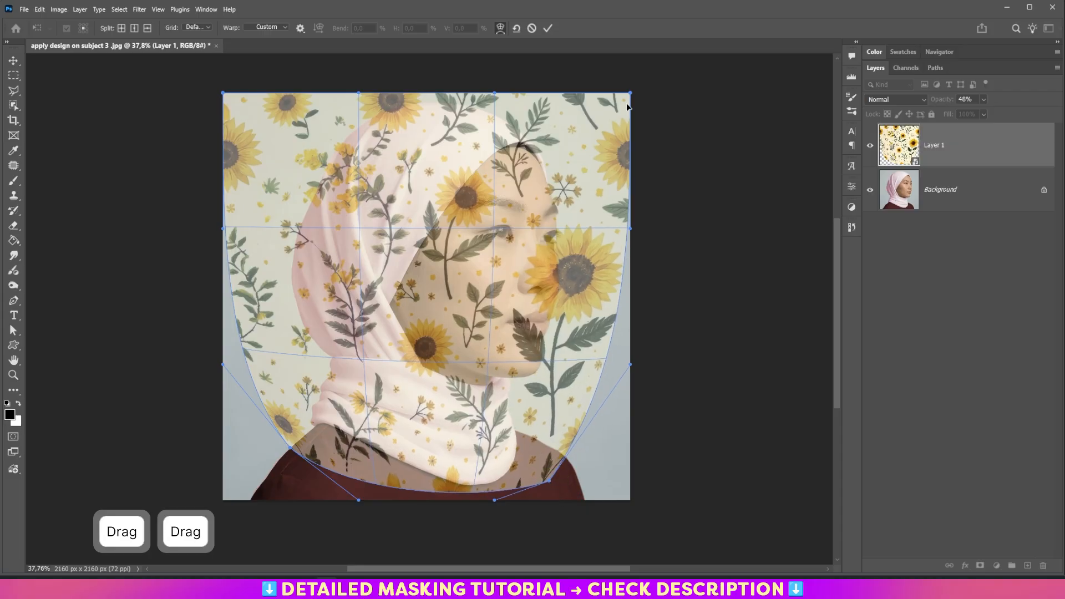
left_click_drag(629, 95, 559, 111)
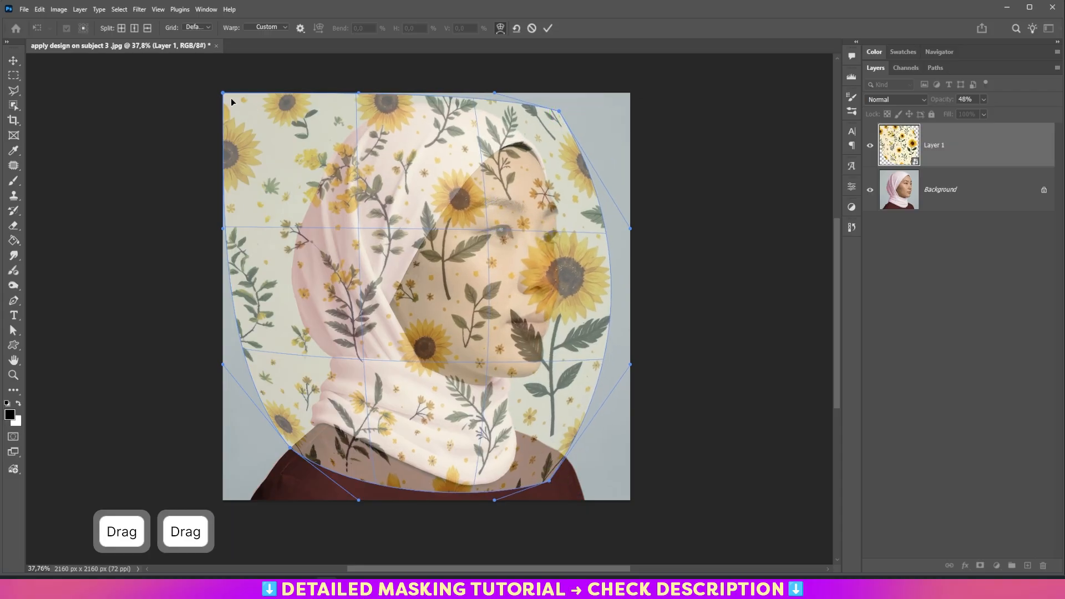
left_click_drag(225, 96, 322, 109)
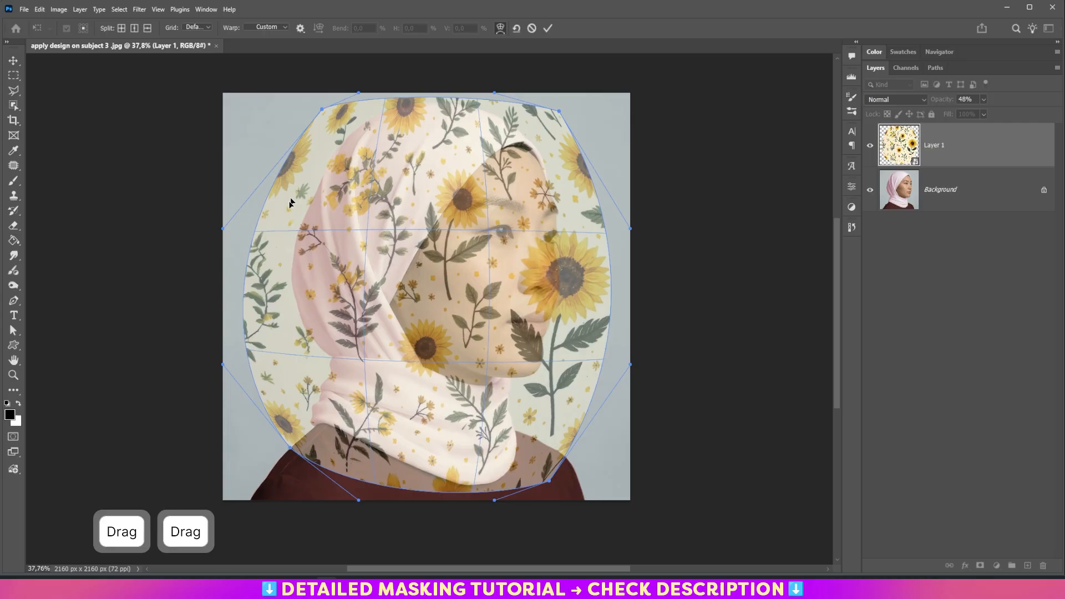
- Refine the warp grid points to fit the hijab's outline and commit the warp
left_click_drag(357, 283, 355, 276)
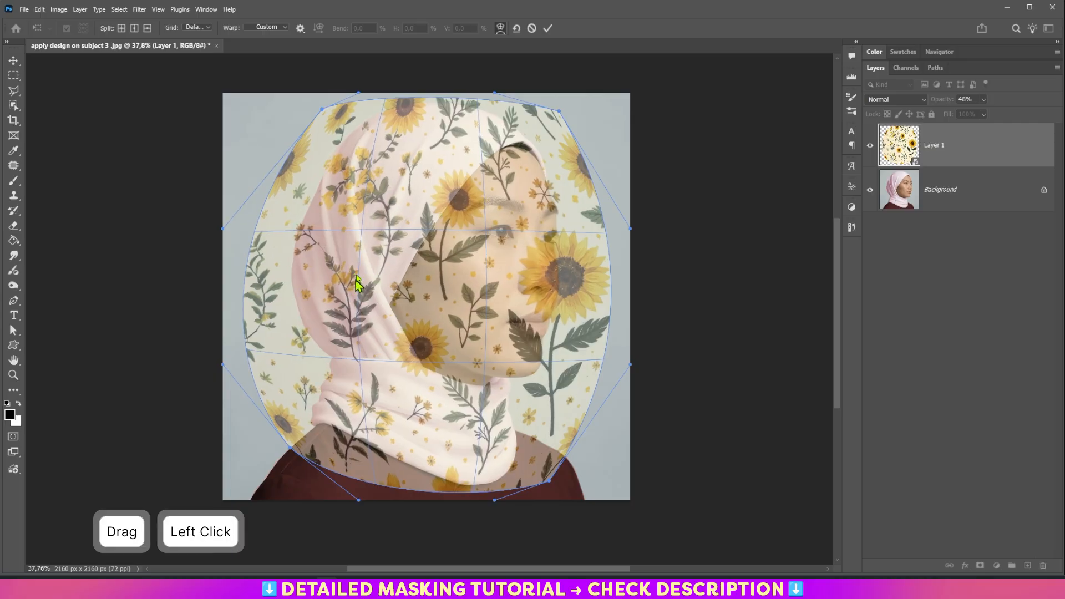
left_click_drag(438, 123, 442, 121)
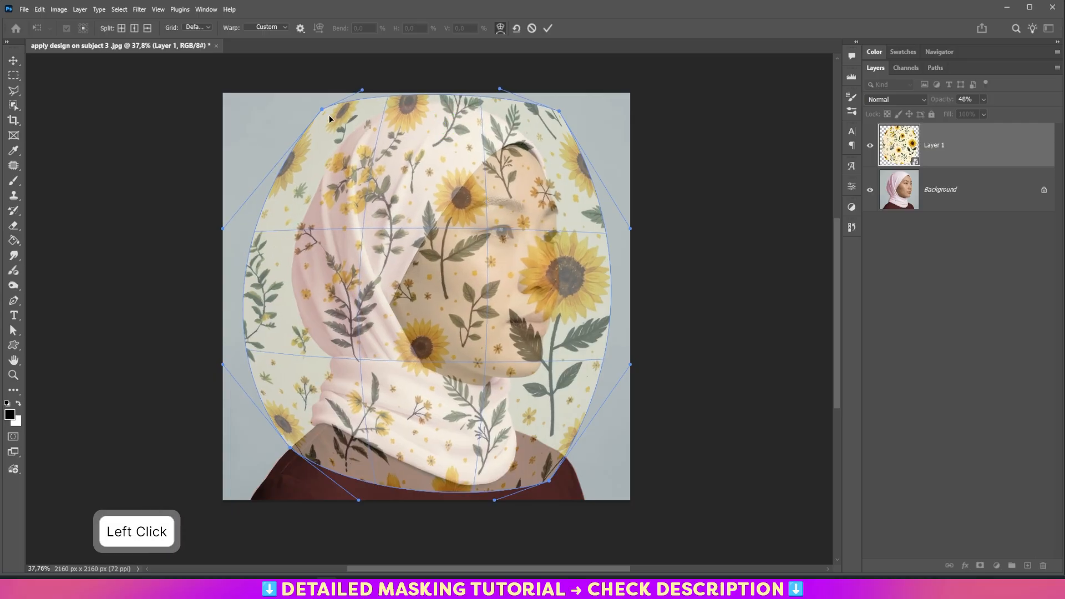
left_click_drag(324, 113, 341, 113)
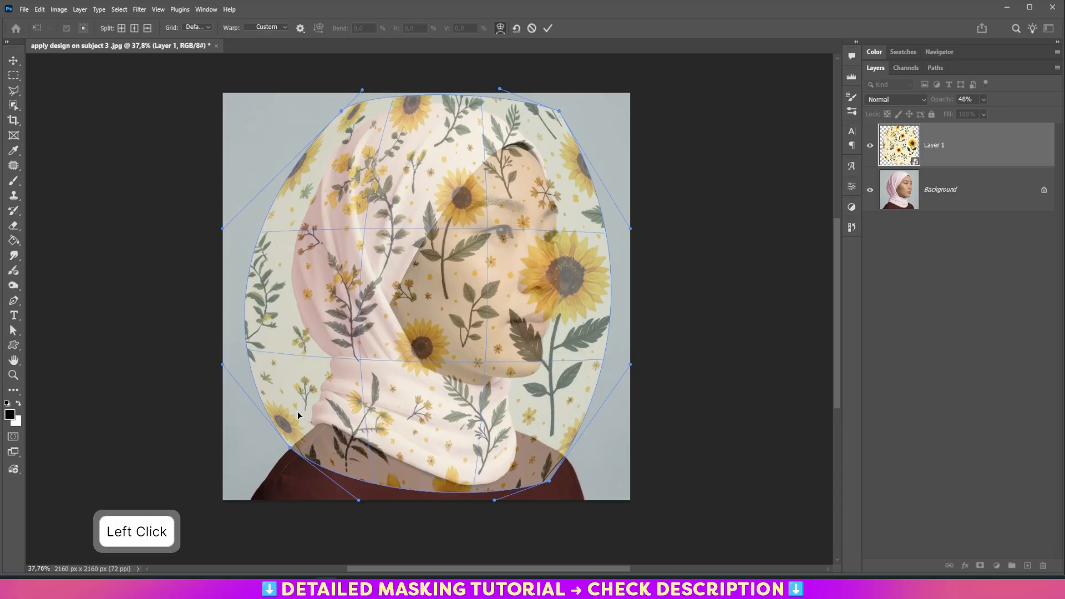
left_click_drag(288, 451, 301, 446)
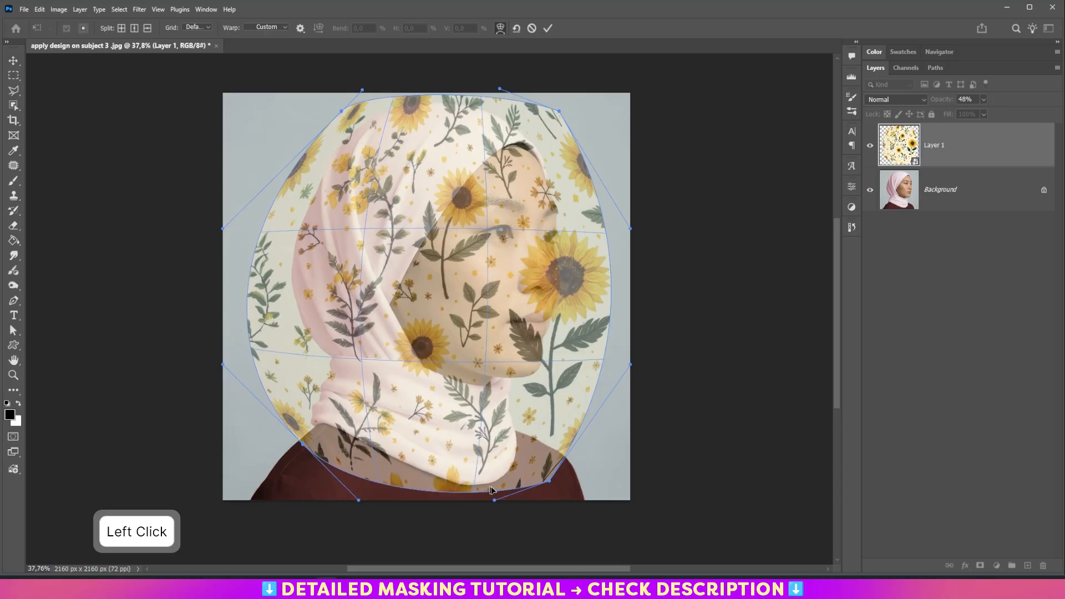
left_click_drag(549, 486, 522, 491)
left_click_drag(629, 367, 615, 367)
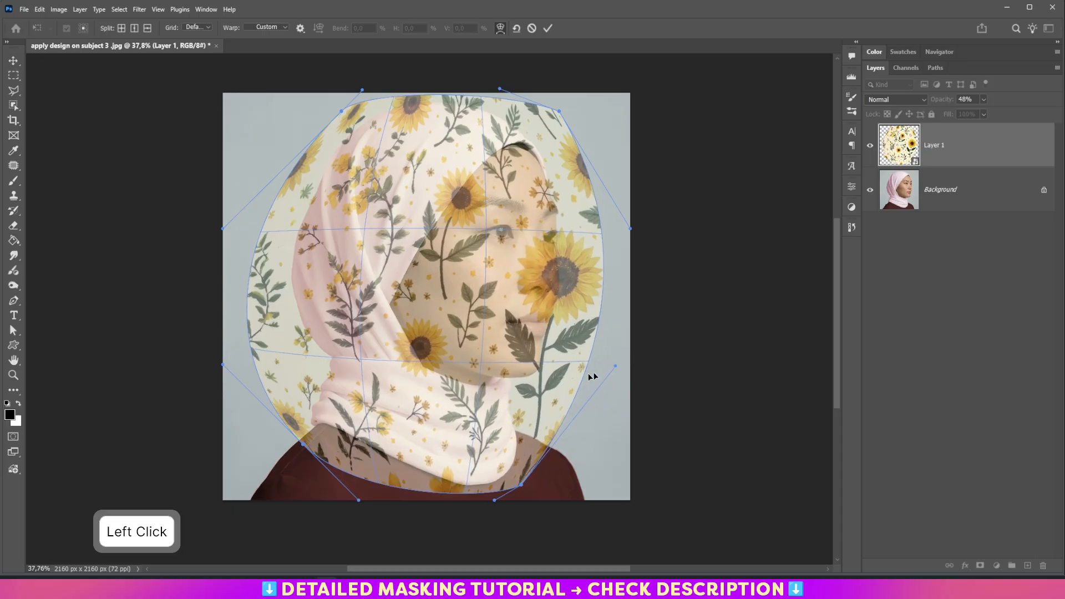
key("Return")
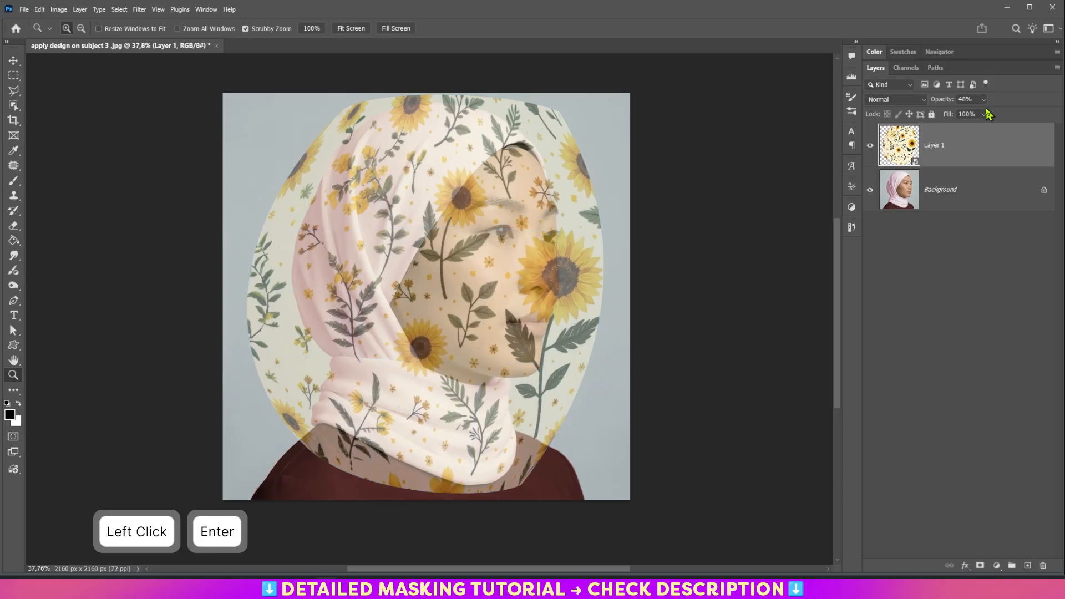
- Raise the pattern layer's opacity back to 100%
left_click(984, 100)
left_click_drag(985, 114, 1053, 114)
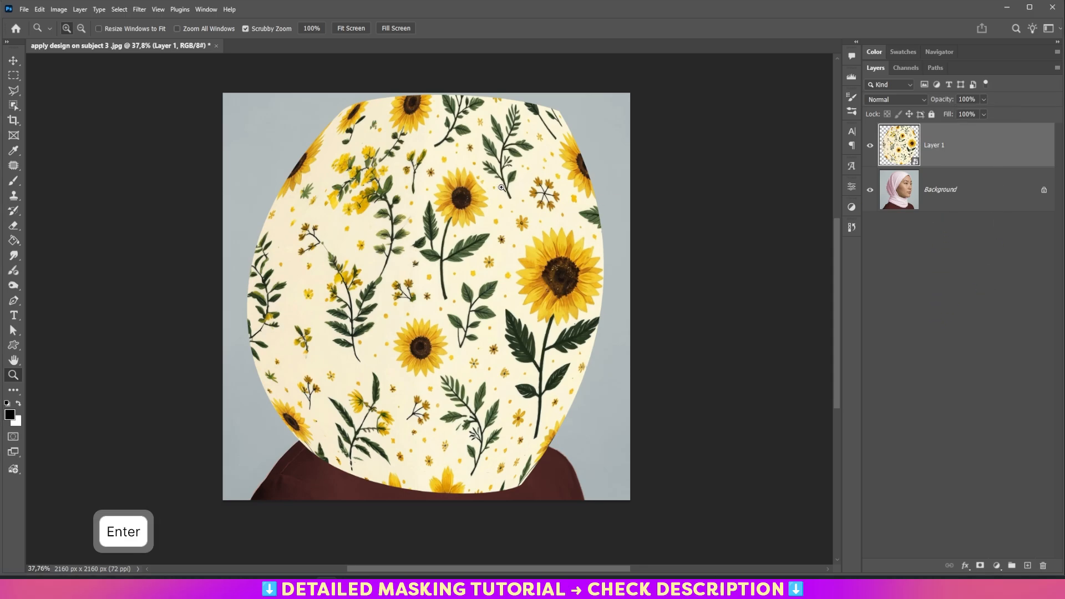
- Open Liquify and show the Background layer as backdrop at 50 opacity
left_click(140, 12)
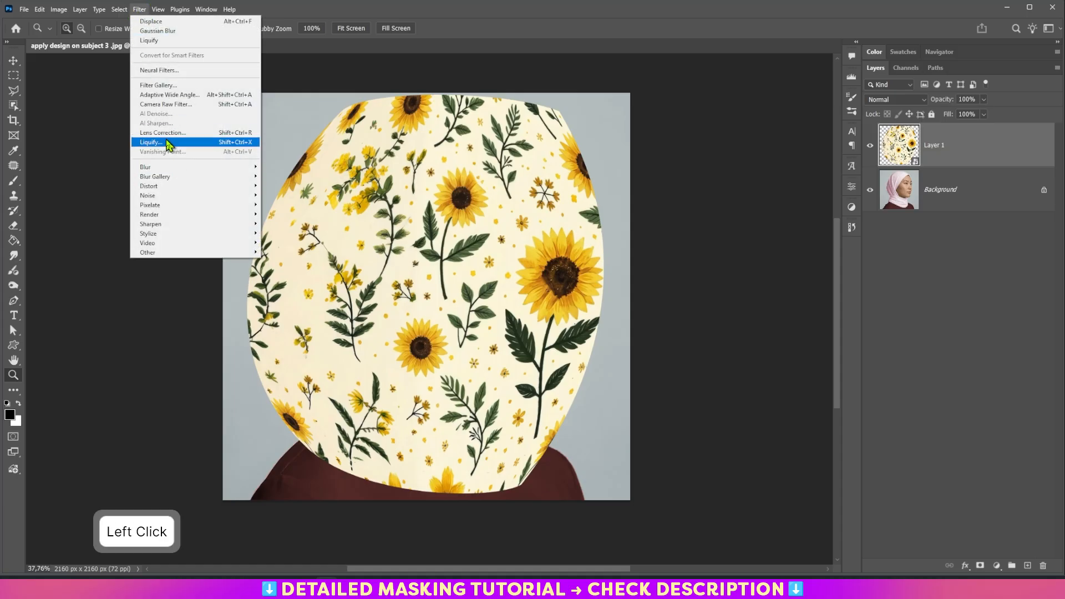
left_click(167, 142)
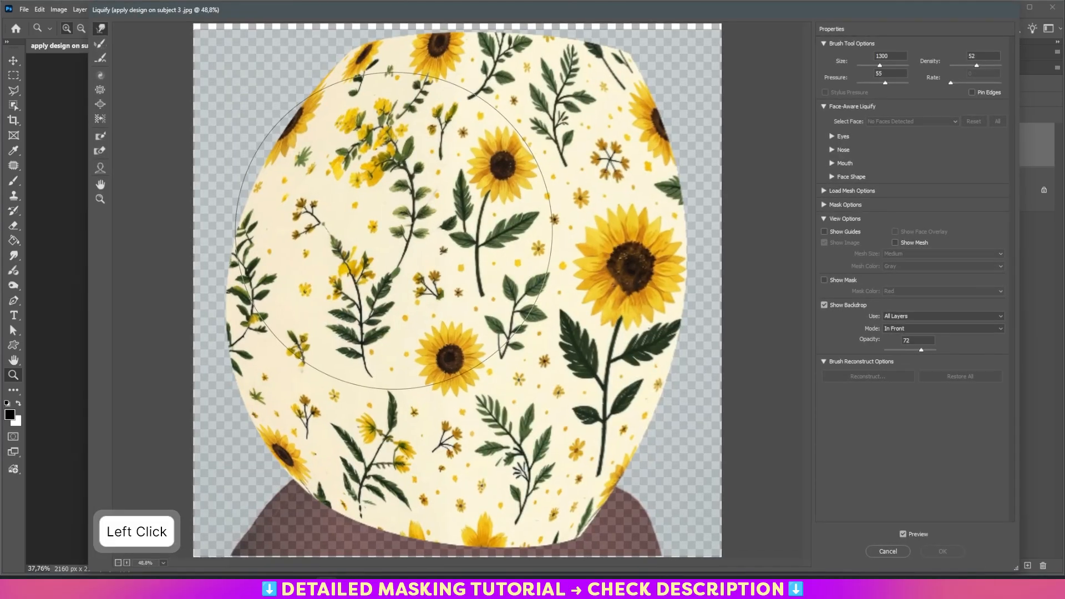
left_click(898, 318)
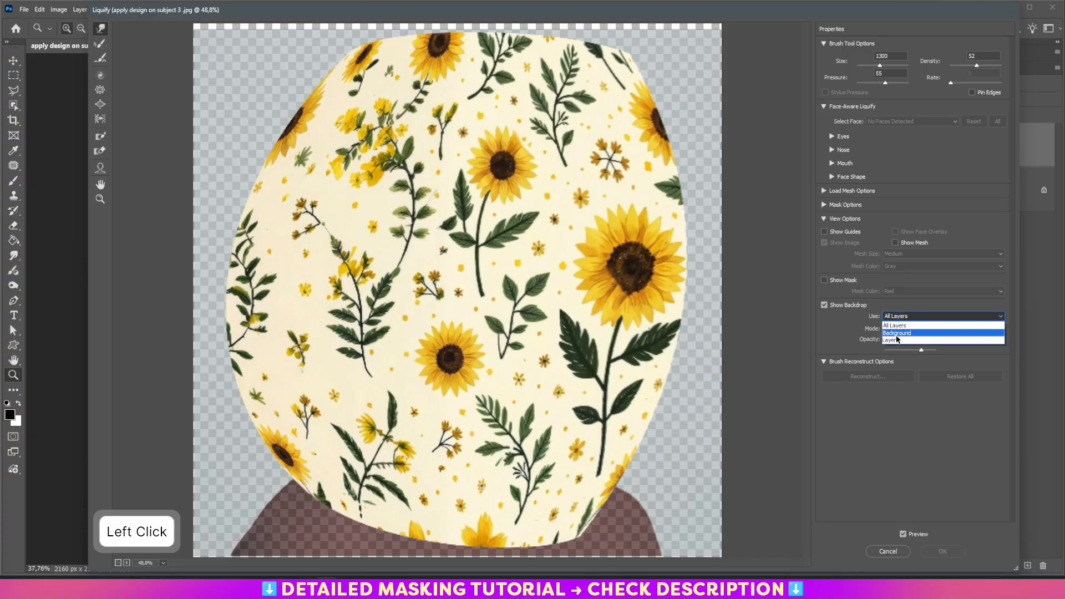
left_click(905, 333)
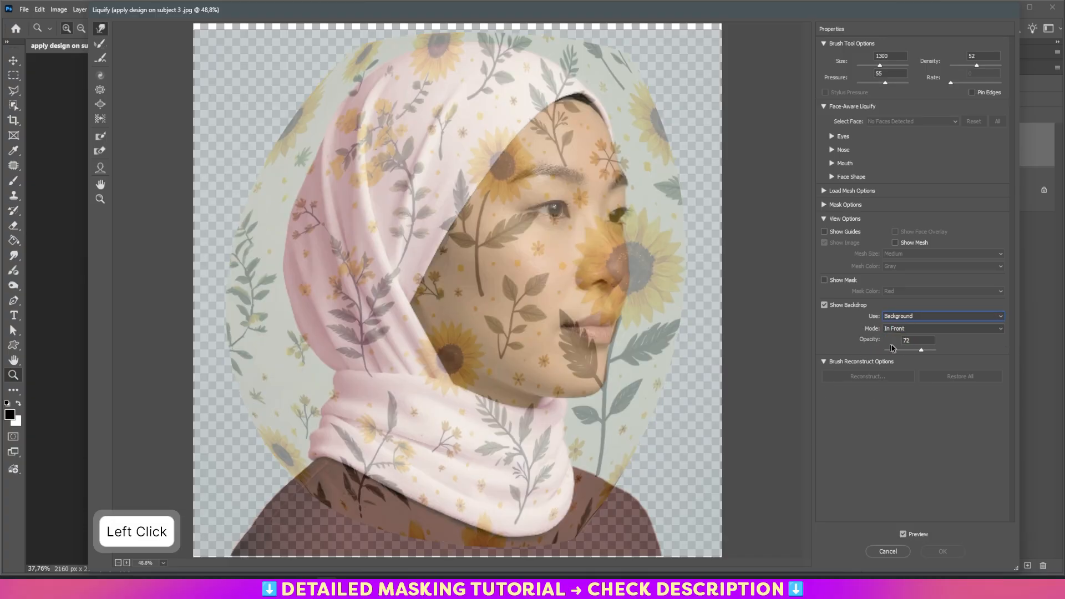
left_click(911, 341)
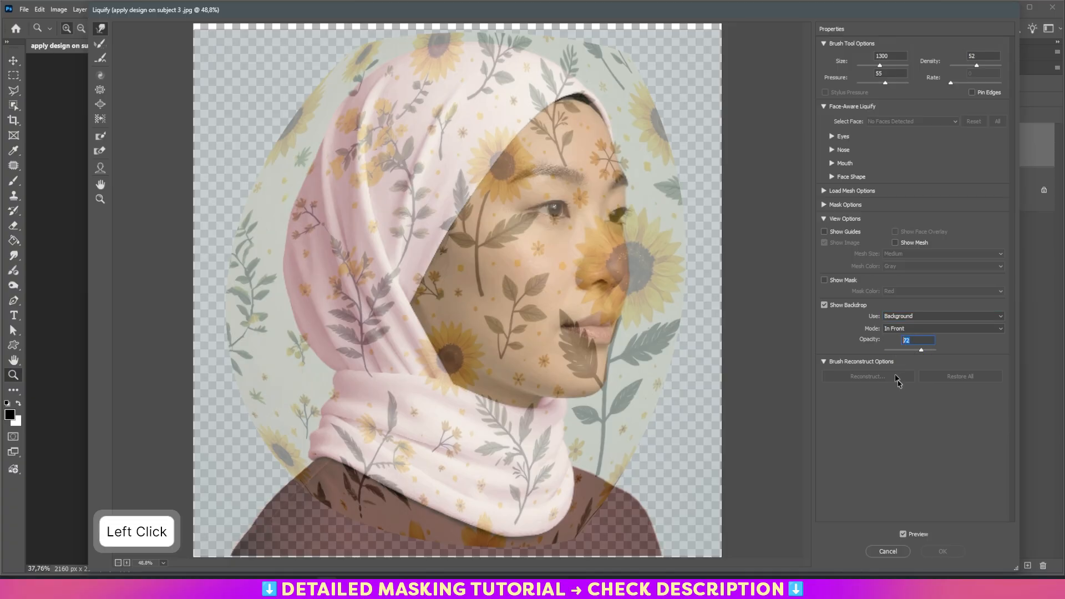
type("50")
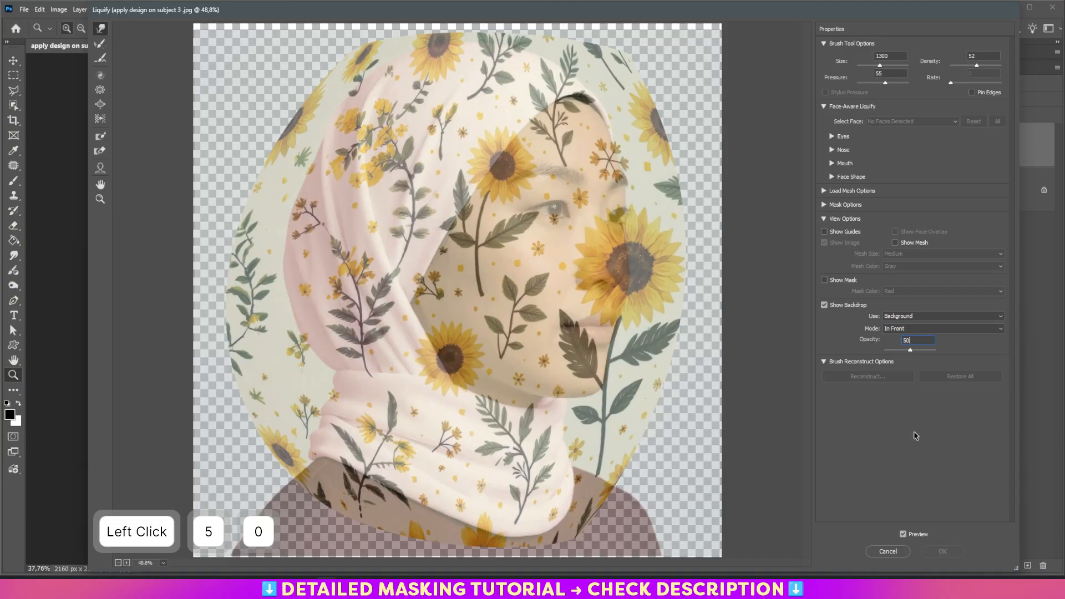
- Set the Liquify brush pressure to 50 and reduce the brush size to 900
left_click_drag(884, 75, 875, 75)
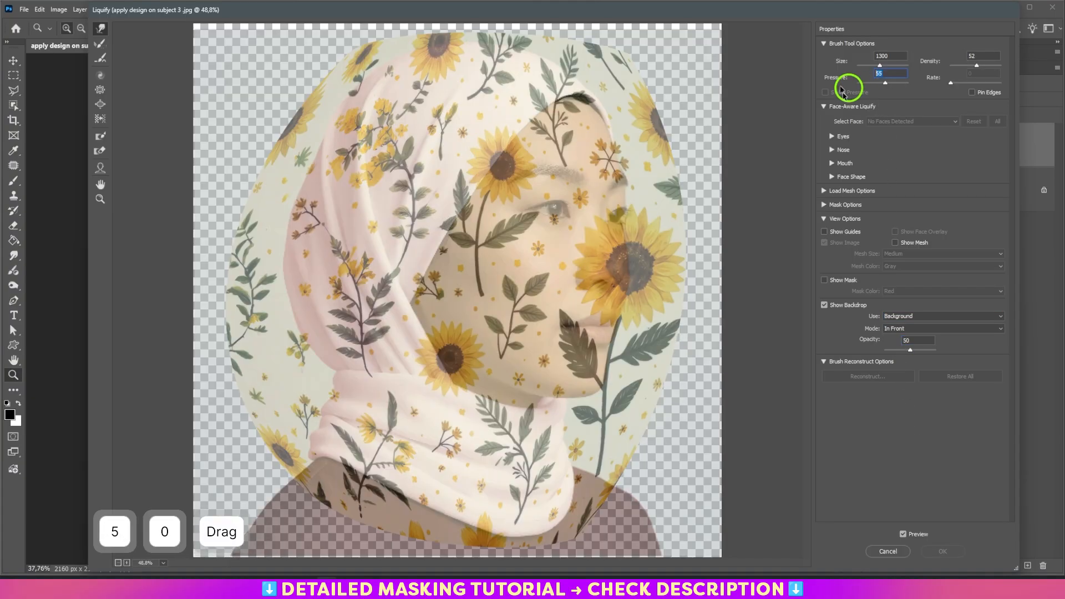
type("50")
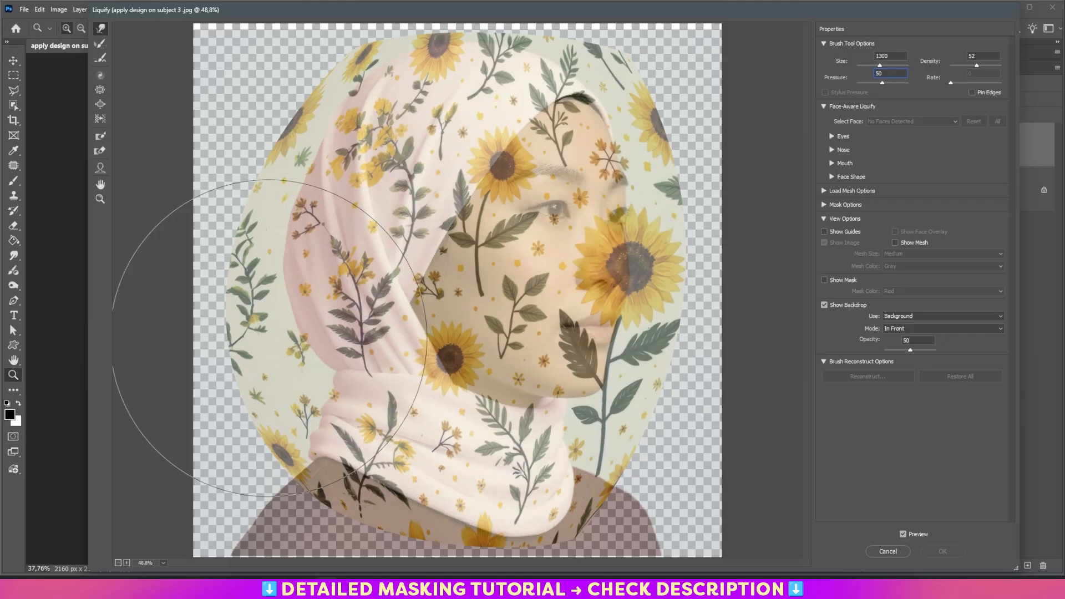
left_click(937, 453)
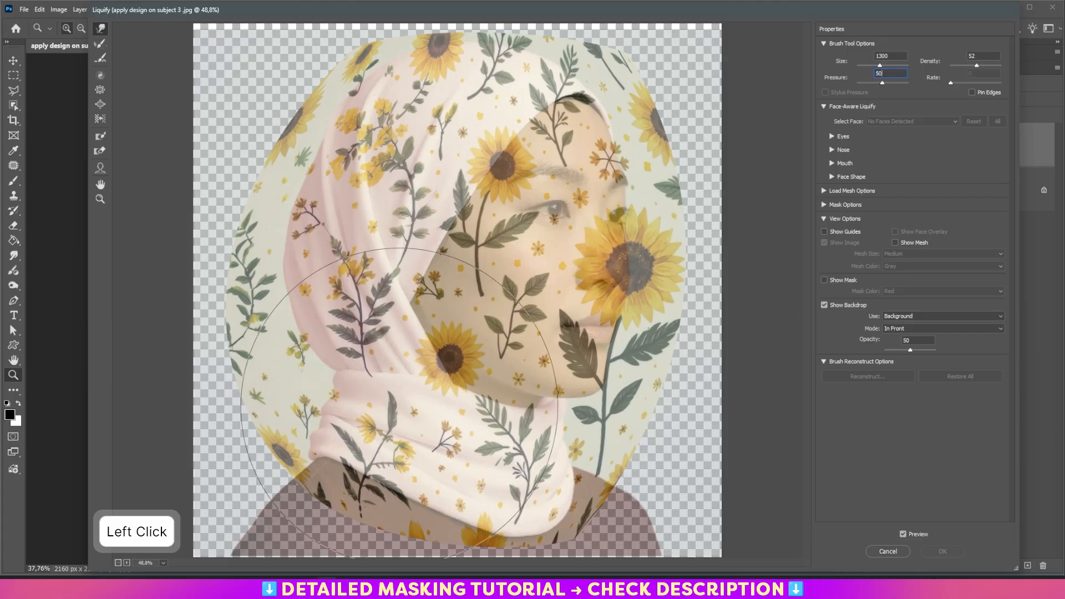
key("[")
key("[")
key("[")
- Push the pattern's left edge inward with the Liquify Forward Warp brush, resizing the brush to follow the hijab's left outline
key("[")
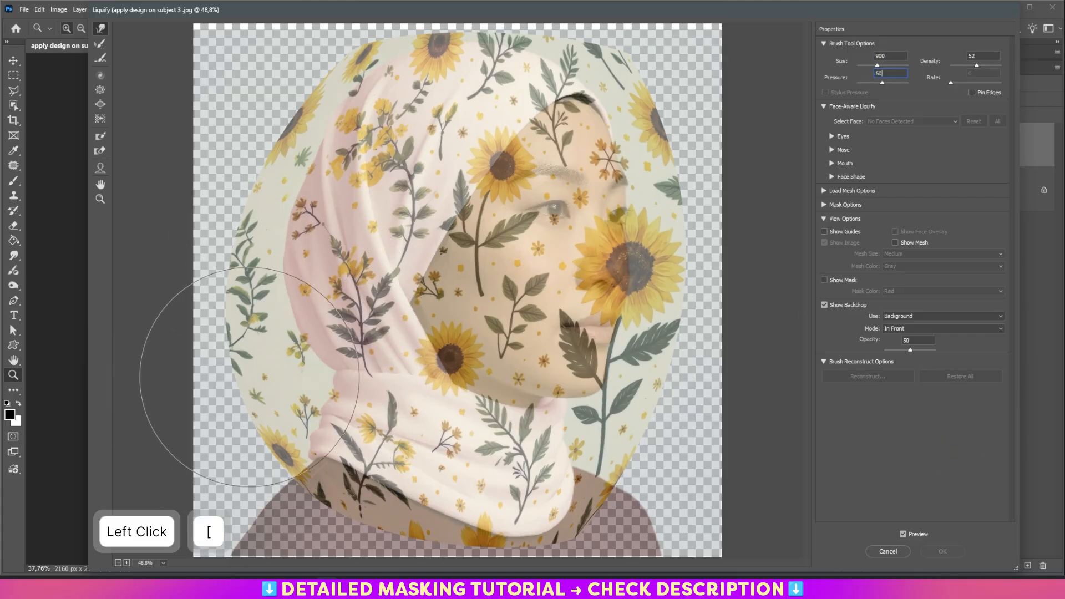
mouse_move(239, 375)
left_mouse_down()
mouse_move(333, 378)
mouse_move(259, 376)
mouse_move(304, 369)
left_mouse_up()
key("[")
left_click(231, 314)
left_click_drag(255, 307, 263, 305)
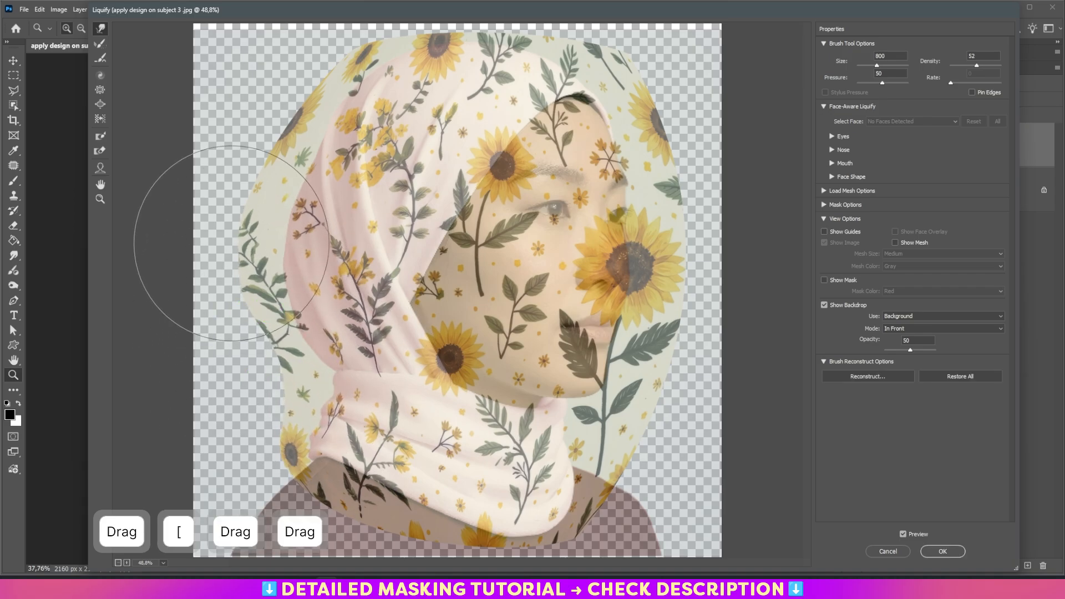
left_click_drag(233, 243, 252, 248)
left_click_drag(247, 161, 269, 162)
left_click_drag(288, 112, 297, 113)
key("[")
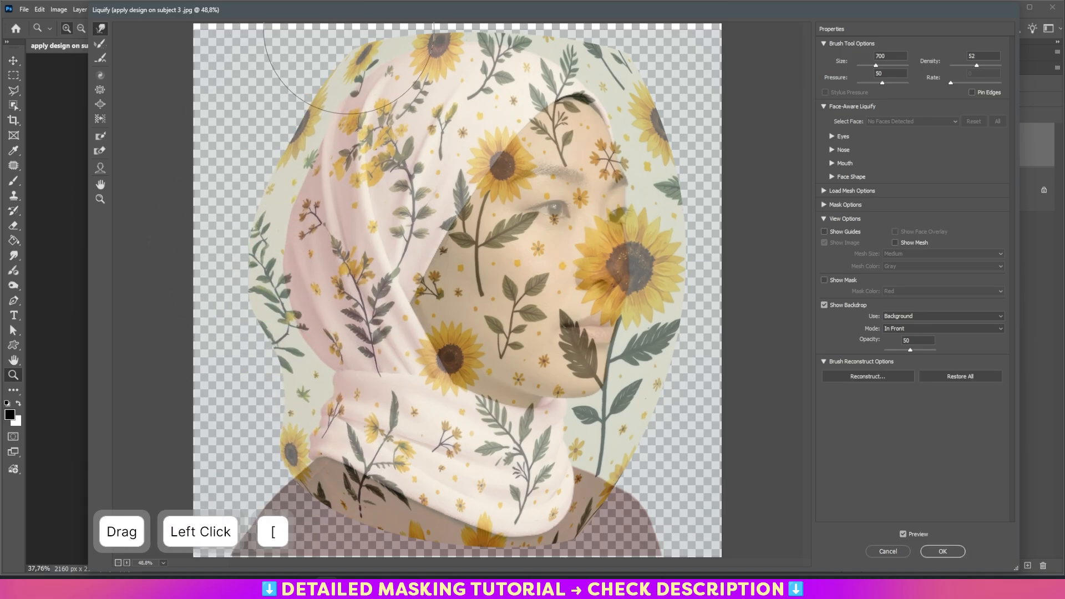
left_click(351, 31)
key("bracketright")
left_click(297, 91)
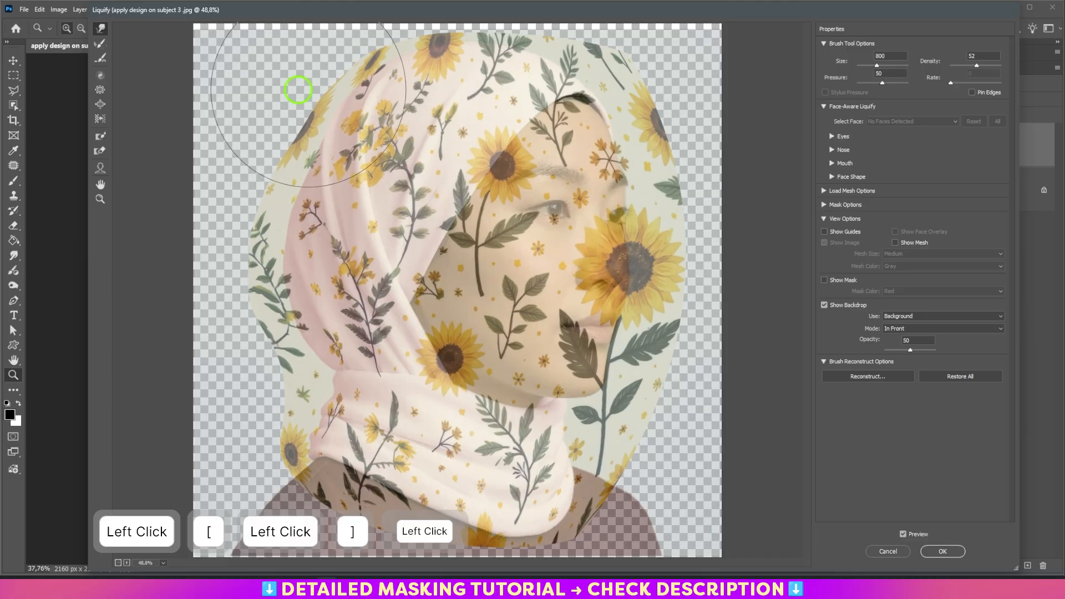
key("bracketleft")
left_click(271, 186)
left_click_drag(246, 227, 259, 230)
left_click_drag(272, 169, 284, 172)
left_click_drag(242, 281, 256, 279)
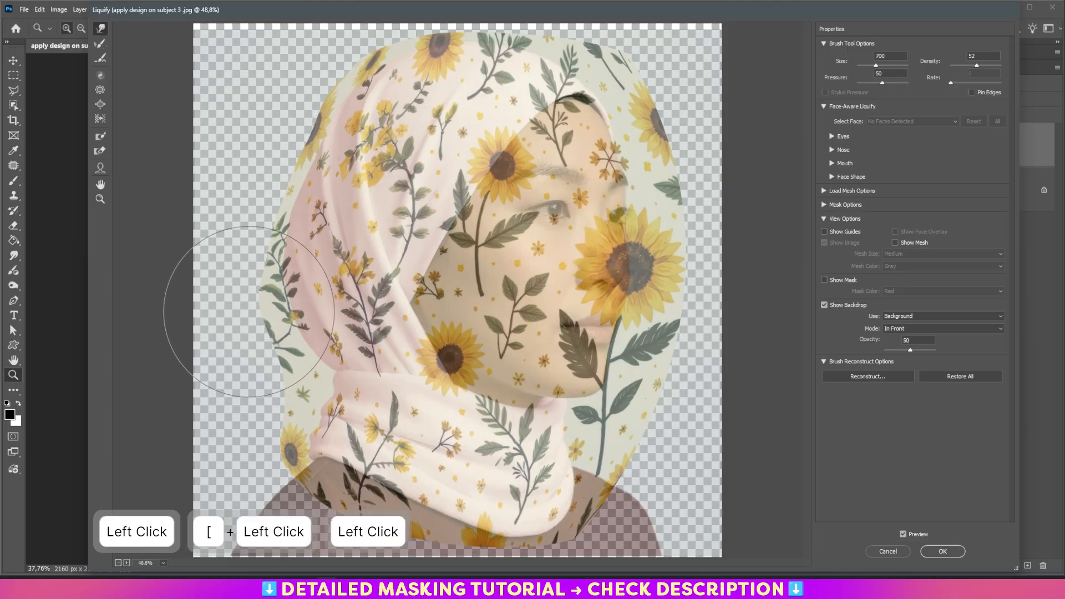
left_click(268, 305)
key("bracketleft")
left_click(300, 376)
key("bracketleft")
left_click(301, 392)
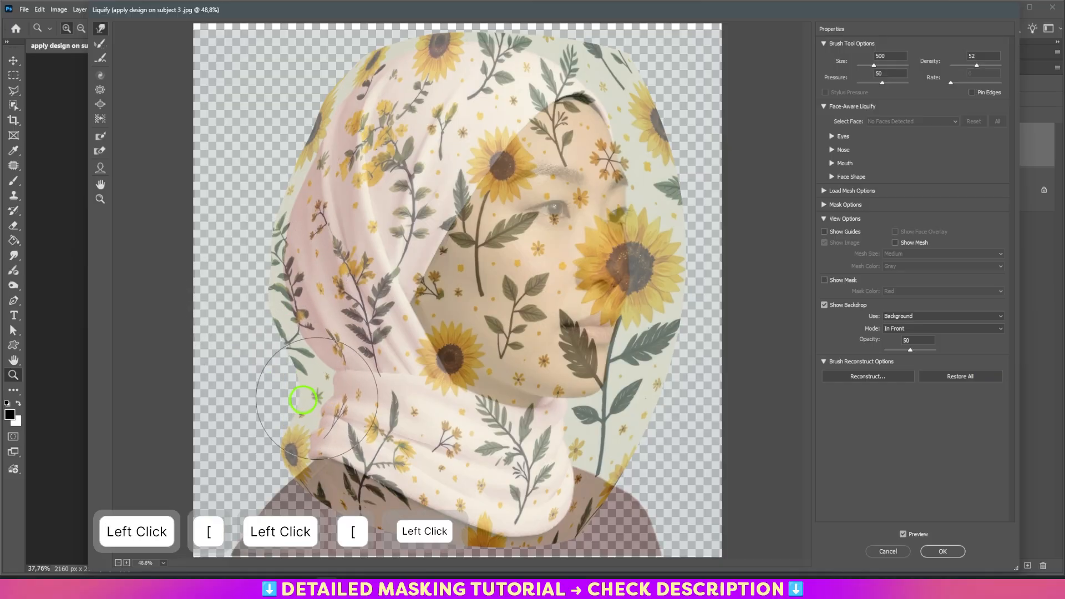
key("bracketleft")
left_click(269, 444)
left_click(290, 442)
key("bracketright")
left_click(298, 387)
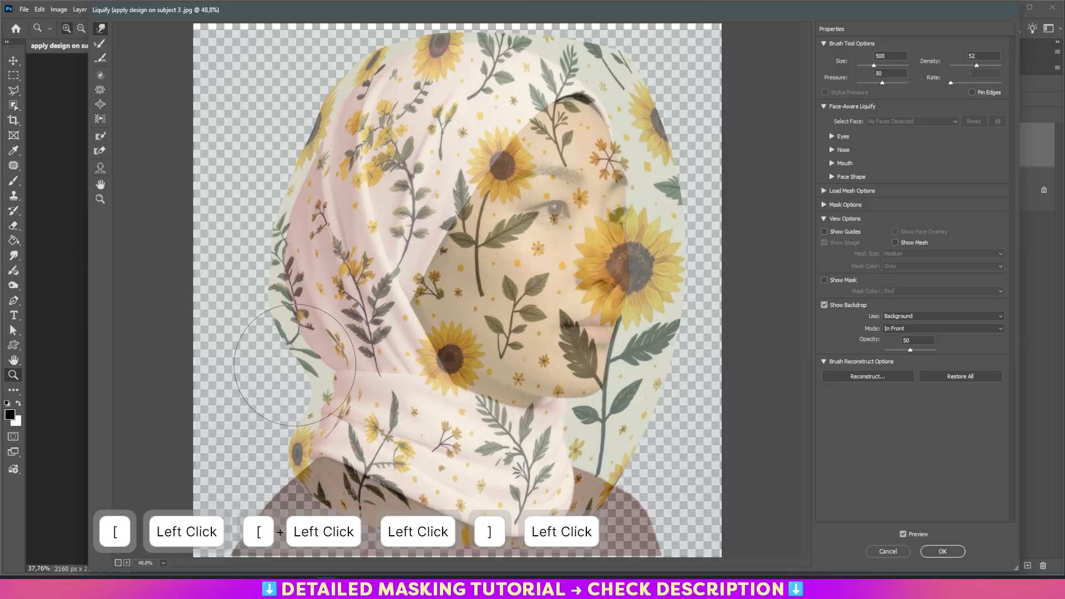
key("bracketright")
left_click(280, 328)
key("bracketleft")
left_click(273, 341)
left_click_drag(273, 341, 287, 346)
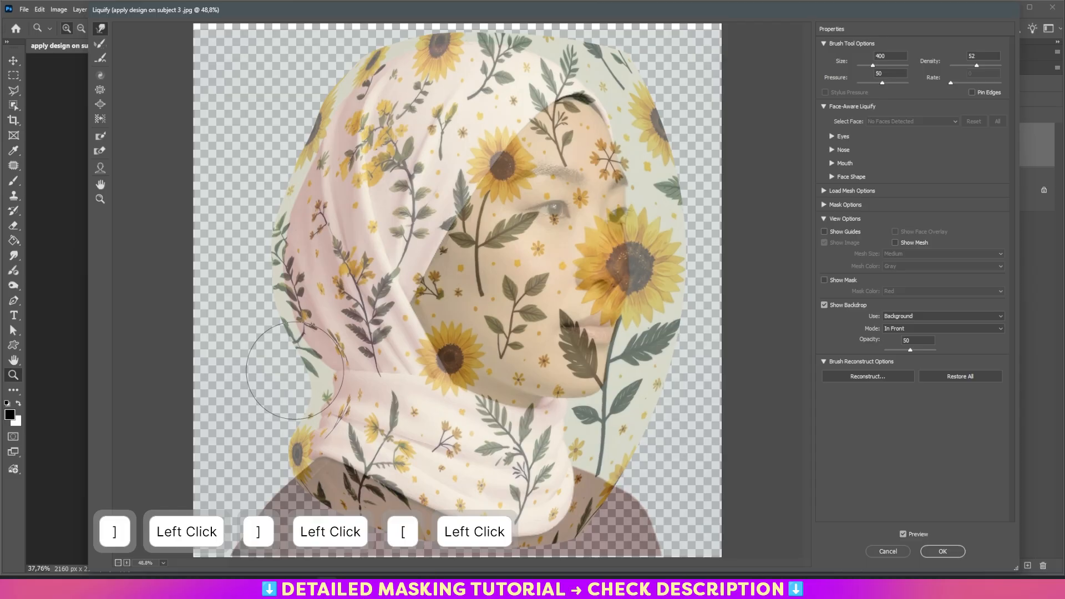
key("bracketright")
left_click_drag(296, 396, 305, 397)
key("bracketleft")
left_click_drag(273, 445, 283, 446)
key("bracketright")
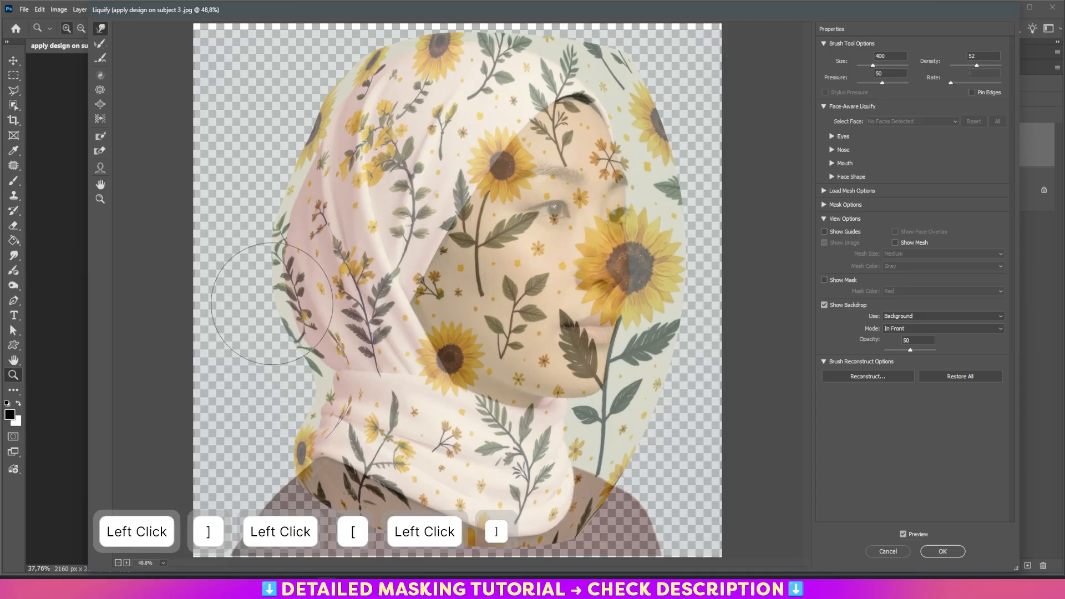
left_click(266, 294)
key("bracketleft")
left_click(263, 256)
key("bracketright")
left_click(262, 232)
key("bracketright")
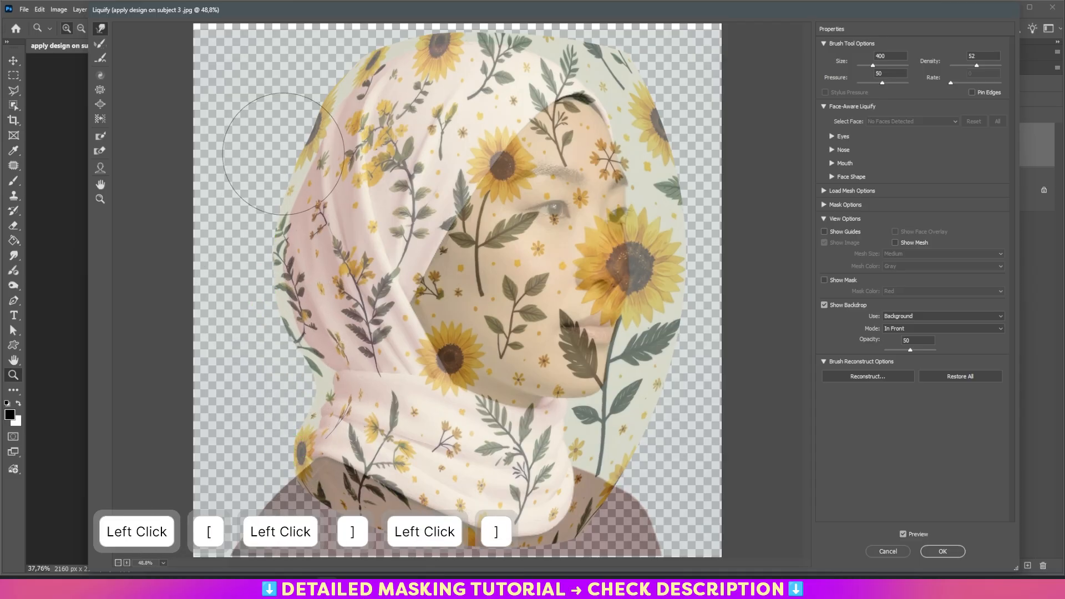
left_click(275, 166)
key("bracketleft")
left_click(361, 37)
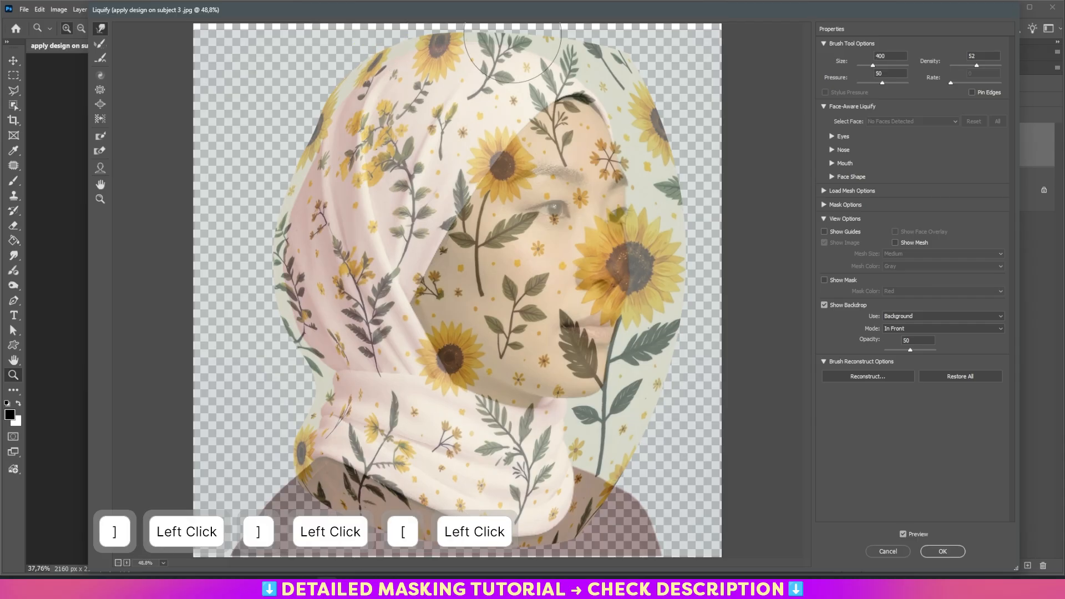
- Push the pattern's top-right and right edges inward along the crown and face line of the hijab with the Liquify brush
key("bracketright")
key("bracketright")
key("bracketright")
mouse_move(641, 47)
left_mouse_down()
mouse_move(607, 65)
mouse_move(569, 38)
mouse_move(557, 57)
left_mouse_up()
key("bracketright")
left_click_drag(628, 60, 612, 65)
key("bracketleft")
mouse_move(675, 136)
left_mouse_down()
mouse_move(651, 138)
mouse_move(651, 116)
mouse_move(634, 123)
left_mouse_up()
key("bracketleft")
key("bracketleft")
key("bracketleft")
key("bracketleft")
left_click_drag(609, 61, 593, 66)
key("bracketright")
key("bracketright")
key("bracketright")
key("bracketright")
key("bracketright")
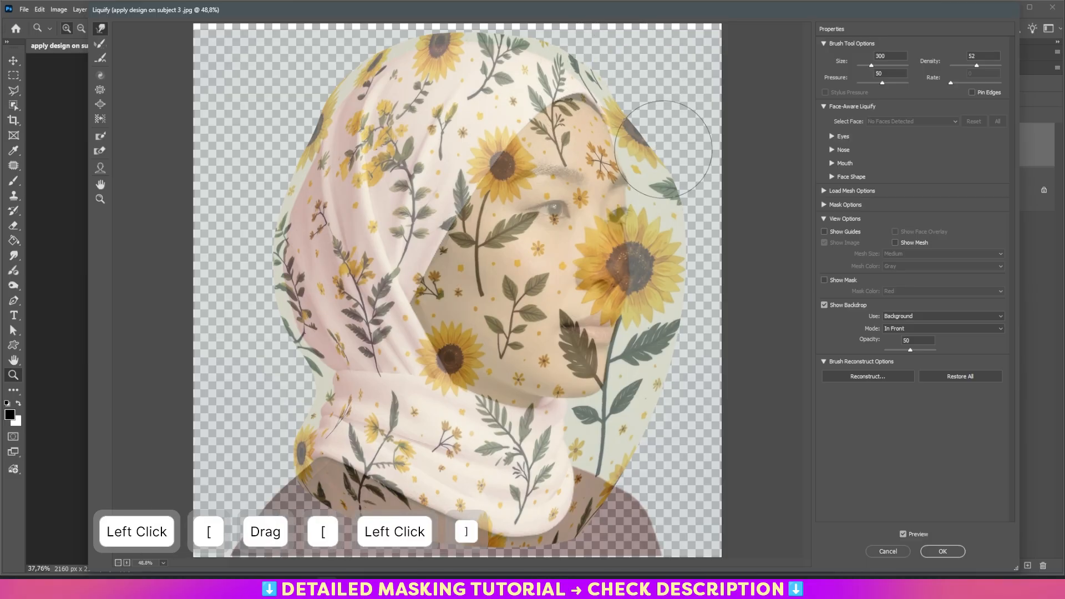
left_click_drag(676, 190, 643, 198)
left_click_drag(650, 149, 627, 149)
key("bracketleft")
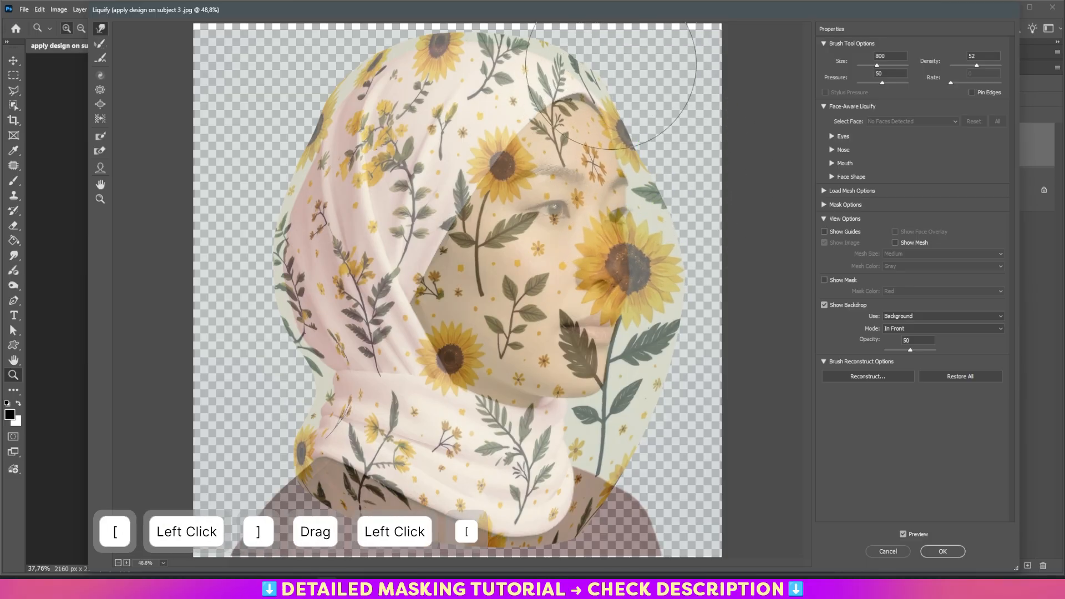
left_click_drag(617, 61, 603, 66)
key("bracketright")
left_click_drag(668, 182, 647, 180)
key("bracketright")
key("bracketright")
left_click_drag(683, 293, 648, 296)
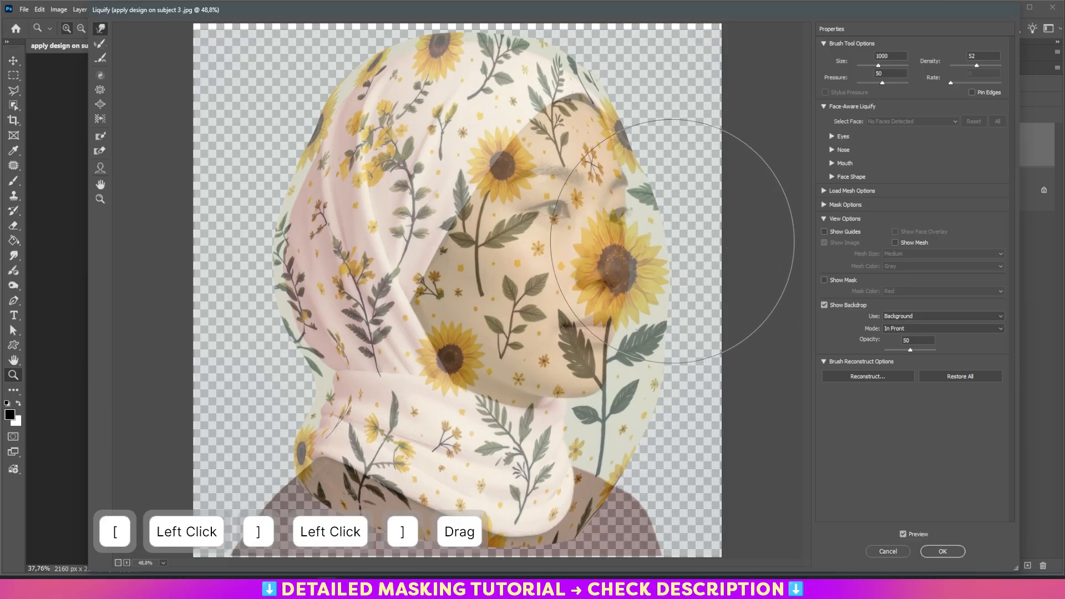
left_click_drag(674, 240, 652, 249)
left_click_drag(675, 309, 663, 315)
- Liquify the pattern's lower edges around the neck wrap and chin to match the hijab, then apply the Liquify filter
mouse_move(641, 448)
left_mouse_down()
mouse_move(608, 445)
mouse_move(631, 428)
mouse_move(624, 440)
mouse_move(612, 431)
mouse_move(630, 417)
mouse_move(591, 426)
left_mouse_up()
key("bracketleft")
key("bracketleft")
left_click(607, 428)
key("bracketleft")
key("bracketleft")
left_click(597, 427)
key("bracketleft")
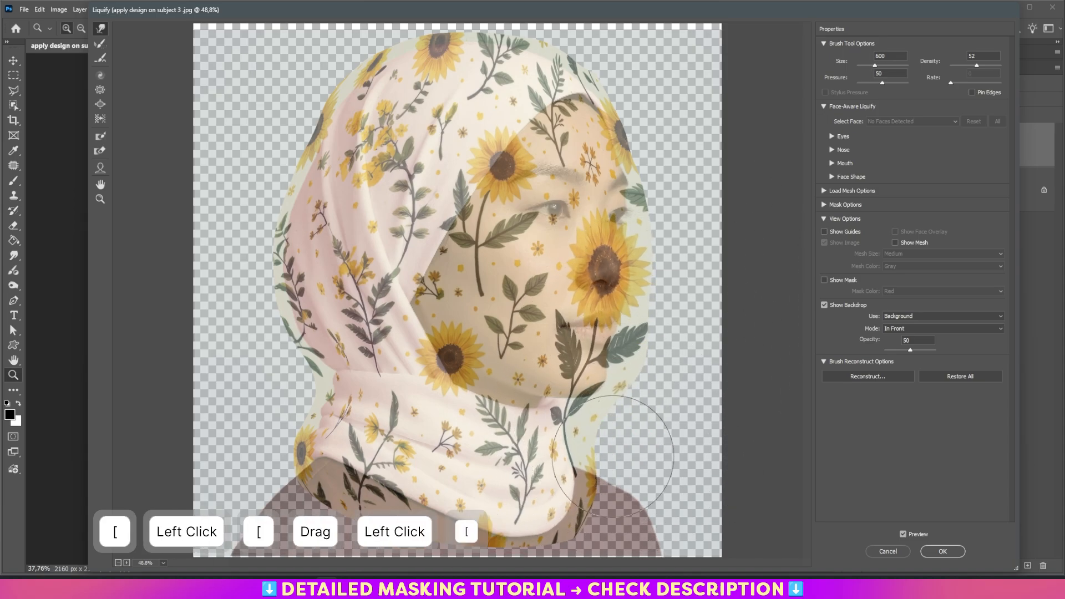
left_click(610, 487)
key("bracketright")
left_click(603, 423)
key("bracketright")
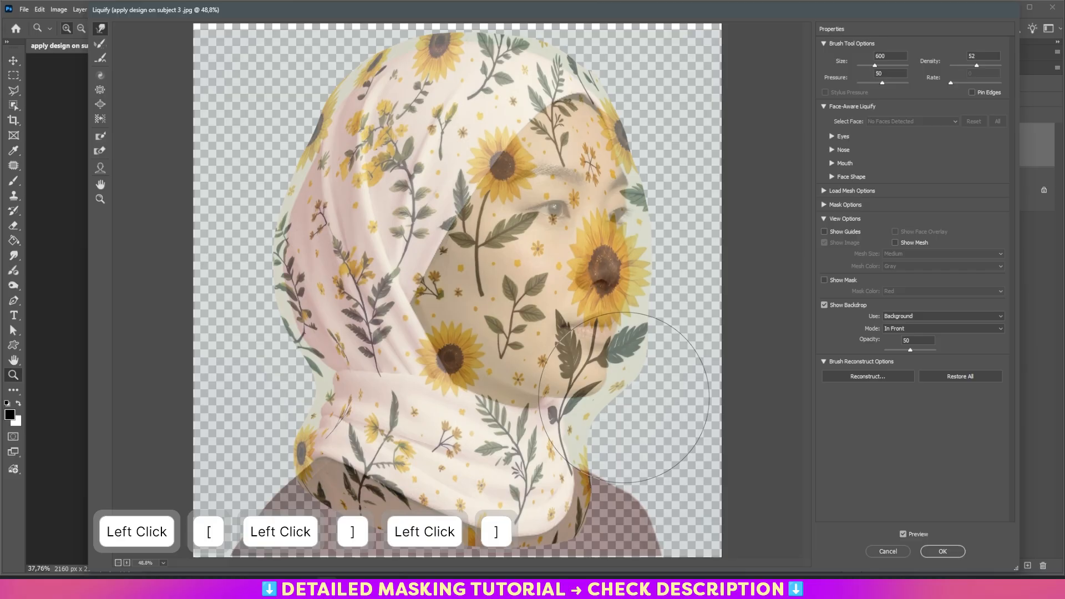
left_click(629, 380)
key("bracketleft")
left_click(590, 422)
key("bracketleft")
left_click(583, 422)
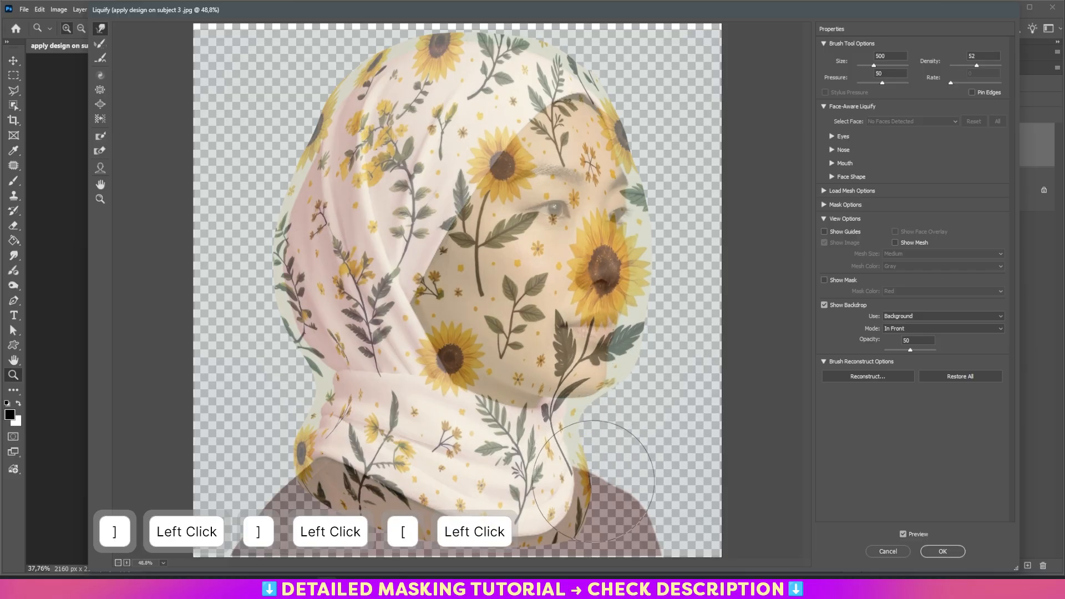
key("bracketleft")
left_click(567, 530)
key("bracketright")
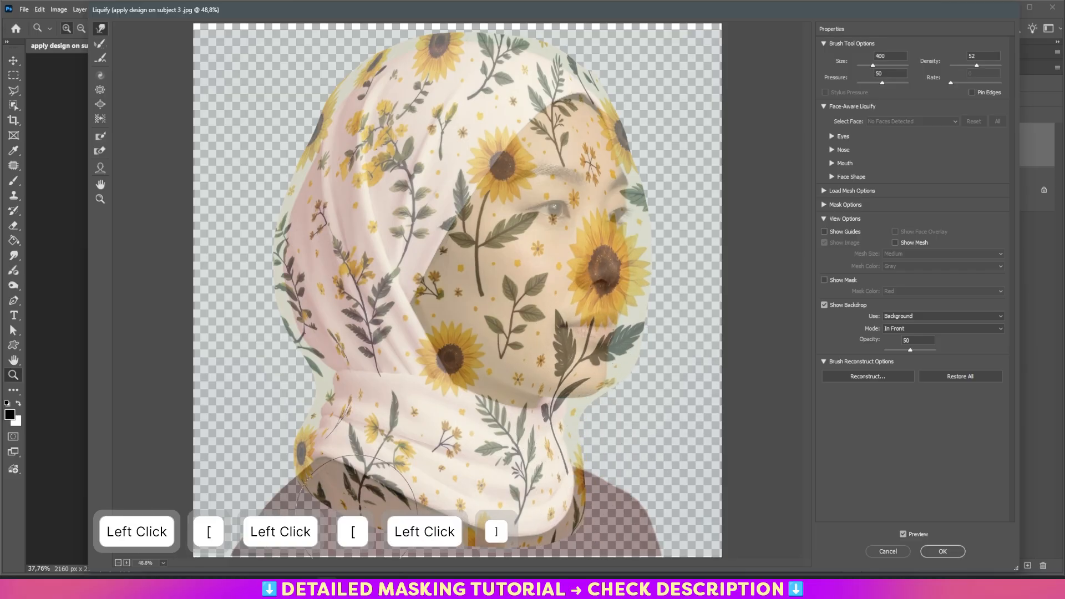
left_click(350, 477)
key("bracketleft")
left_click(356, 478)
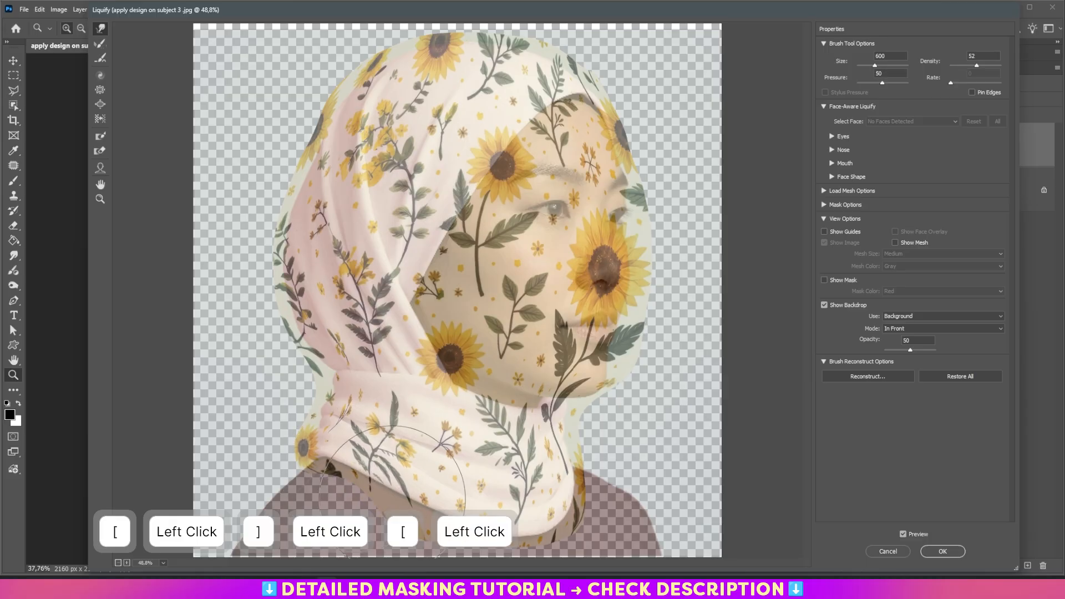
key("bracketleft")
left_click(408, 515)
left_click(464, 533)
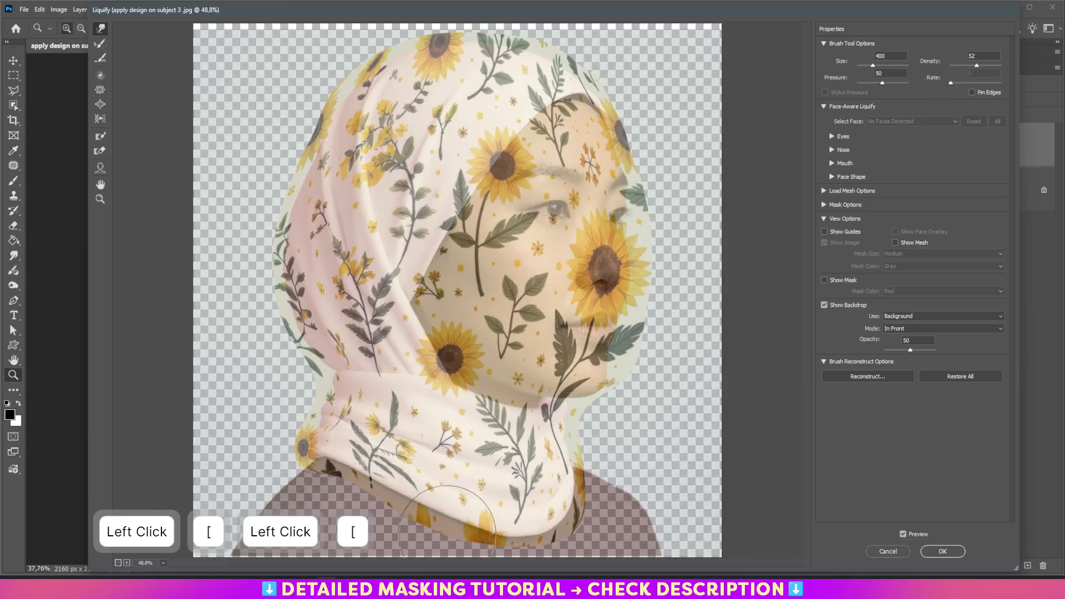
left_click(416, 518)
key("bracketleft")
left_click(416, 514)
key("bracketright")
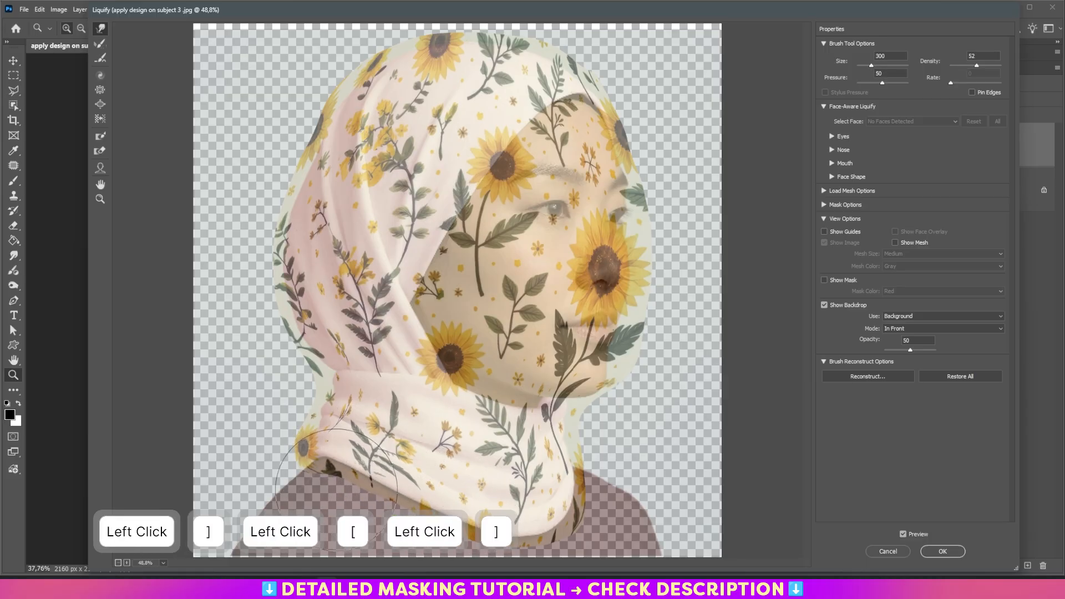
key("bracketleft")
left_click(329, 489)
key("bracketright")
left_click(382, 472)
key("bracketright")
left_click(433, 499)
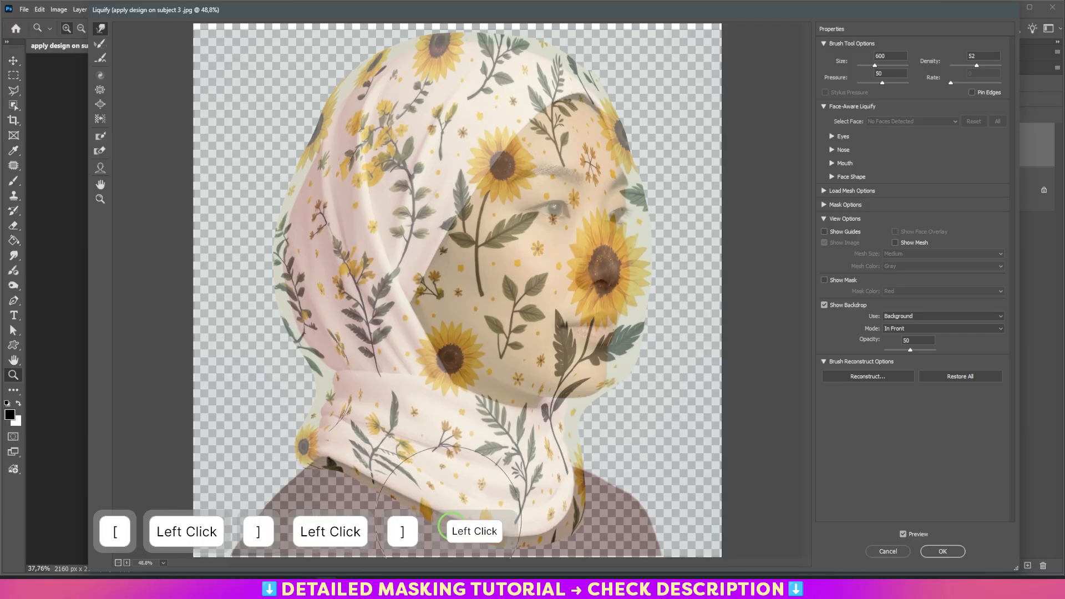
left_click_drag(582, 527, 569, 520)
key("bracketleft")
left_click_drag(602, 449, 588, 444)
key("bracketright")
left_click_drag(649, 326, 645, 325)
key("bracketleft")
left_click(623, 105)
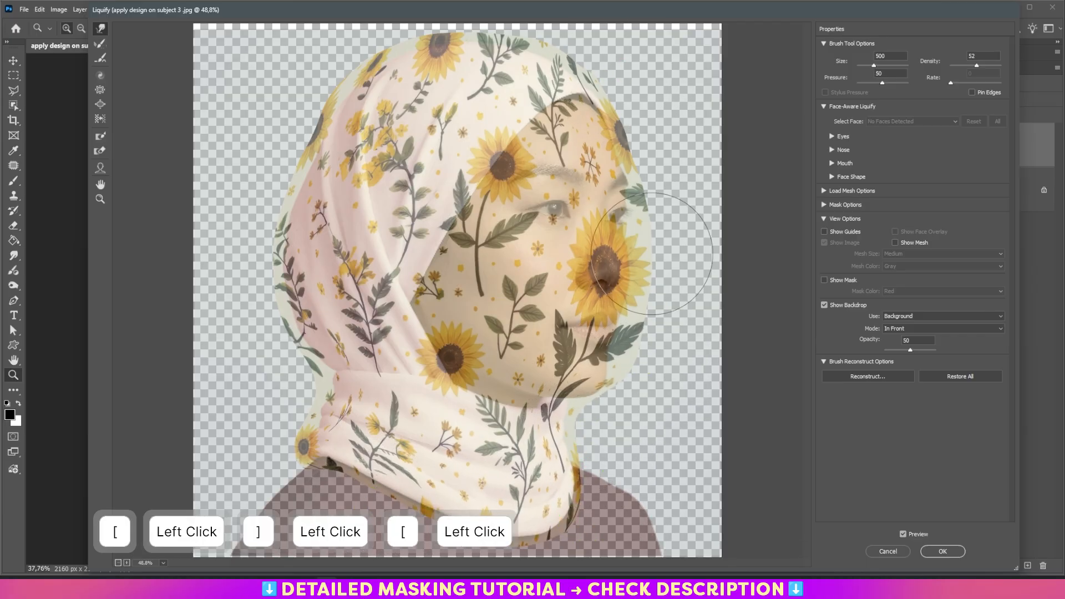
left_click(942, 551)
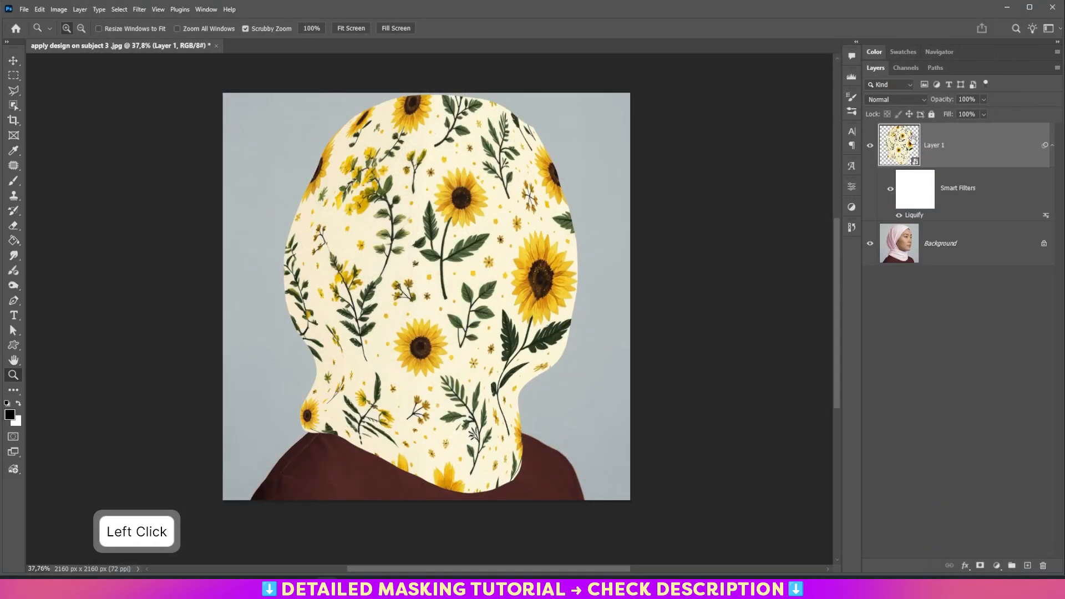
- Convert the liquified pattern layer into a smart object
left_click(1051, 148)
left_click(1051, 147)
right_click(977, 150)
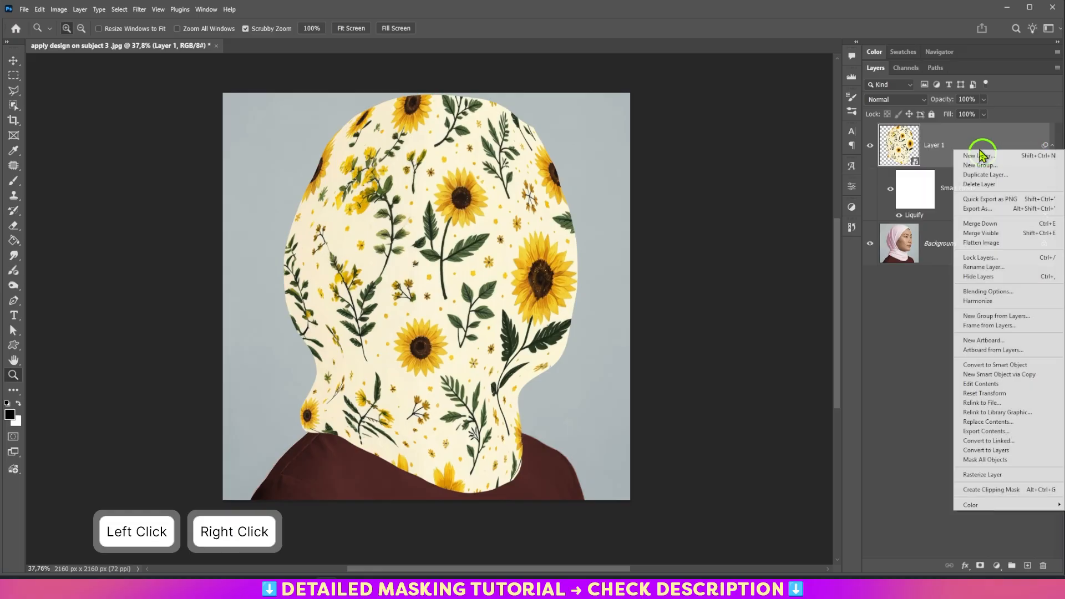
left_click(1012, 365)
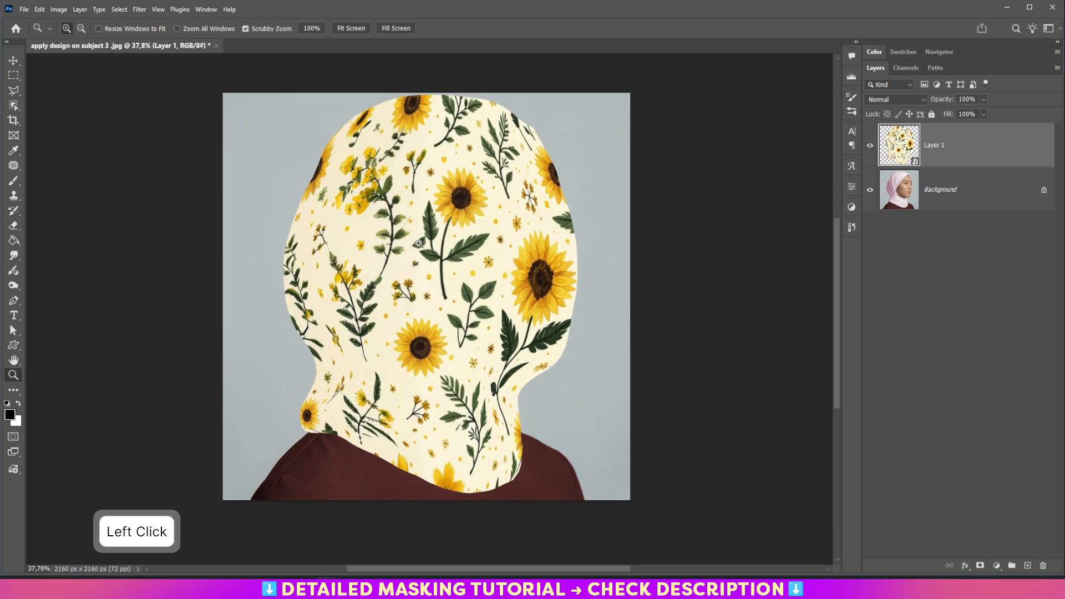
left_click(142, 10)
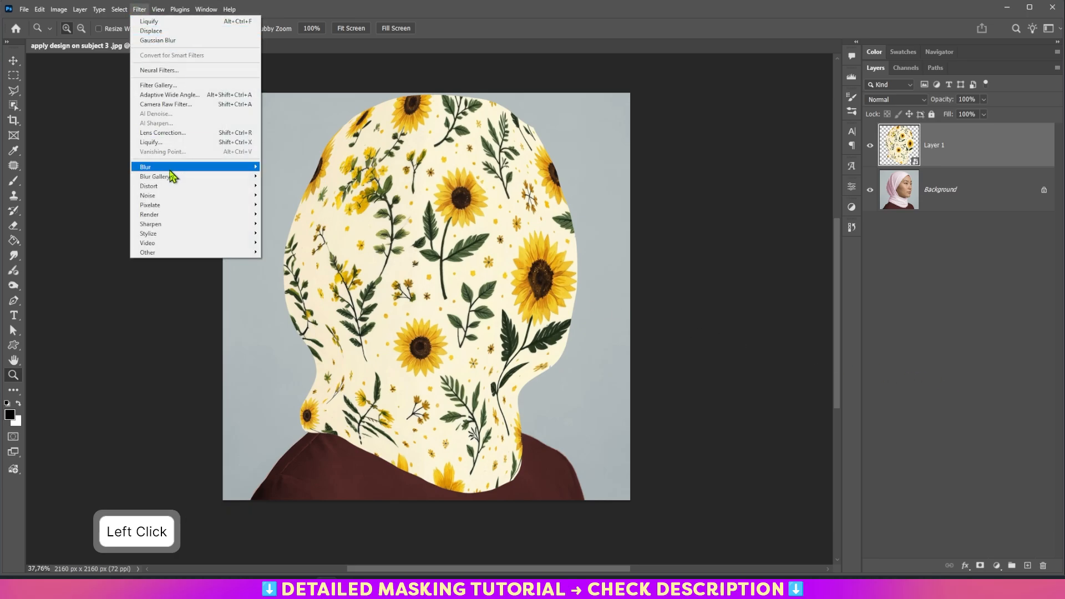
mouse_move(171, 189)
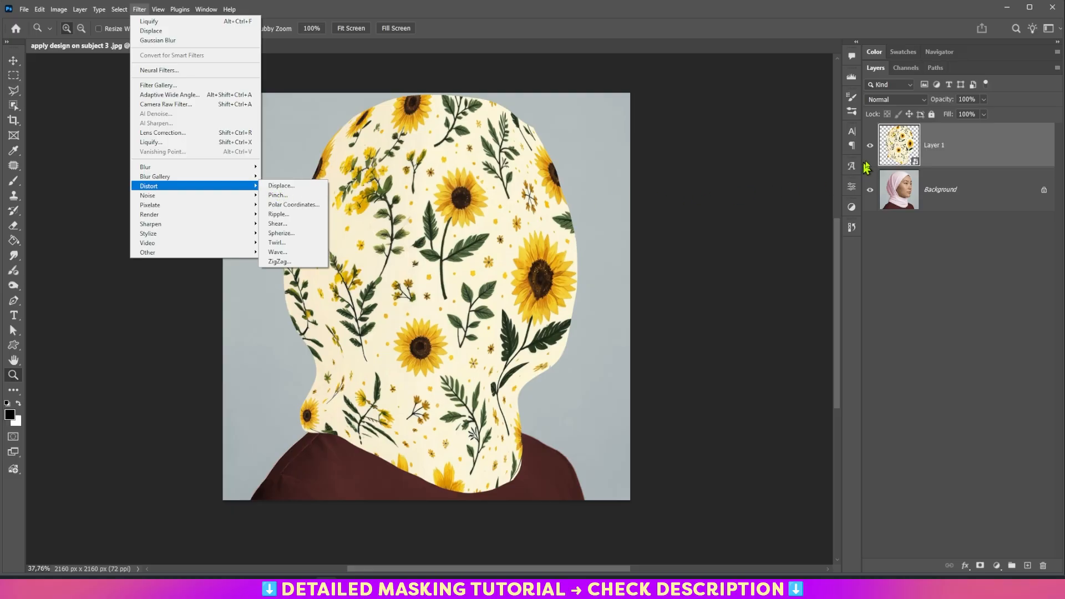
left_click(937, 157)
- Hide the pattern layer and select the pink hijab on the Background layer with the Object Selection tool
left_click(871, 150)
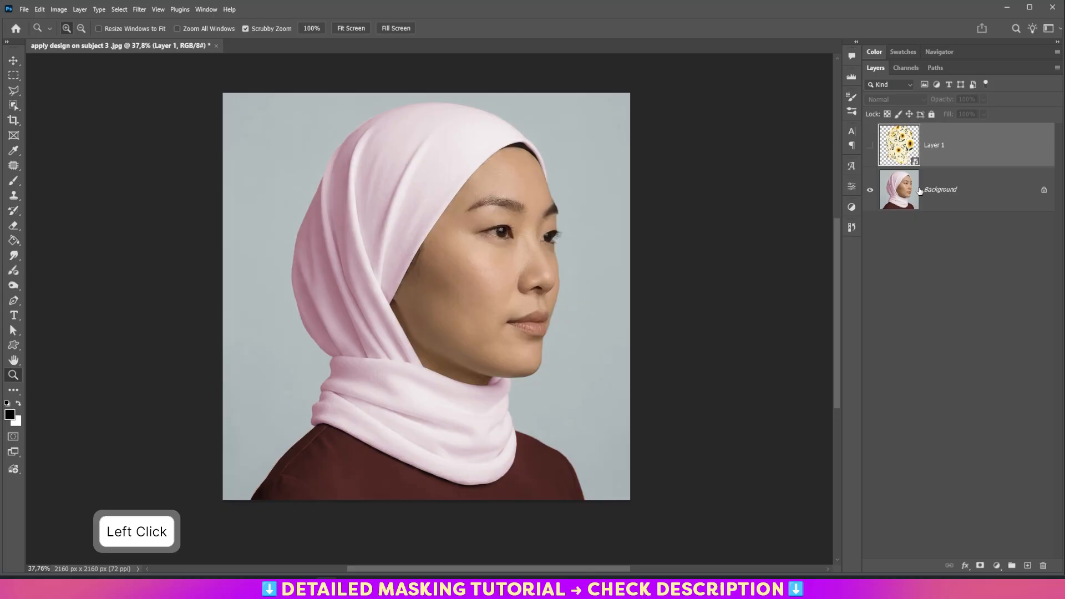
left_click(924, 194)
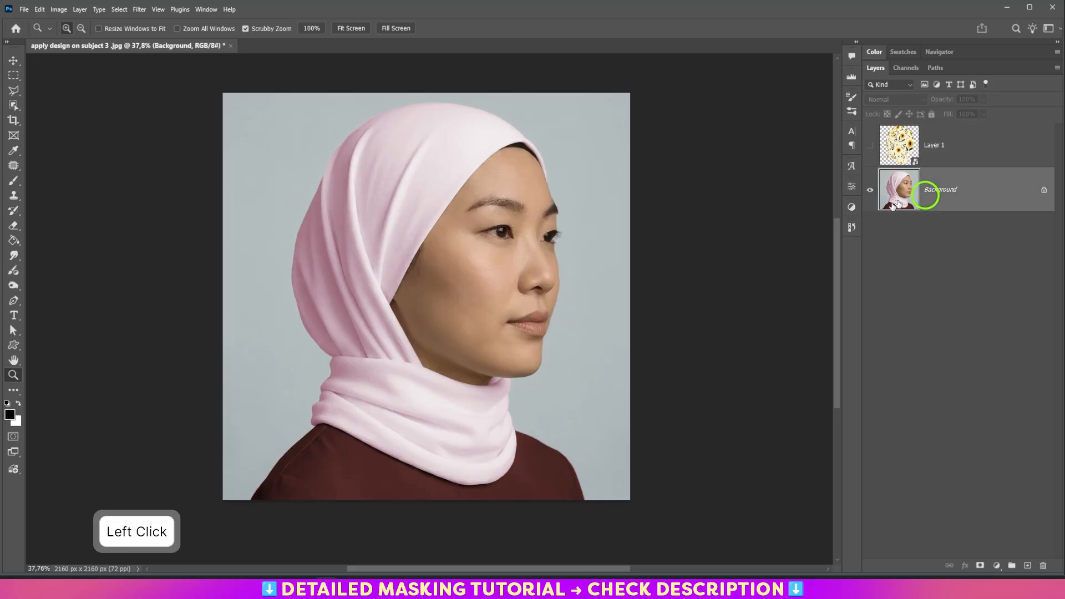
left_click(14, 106)
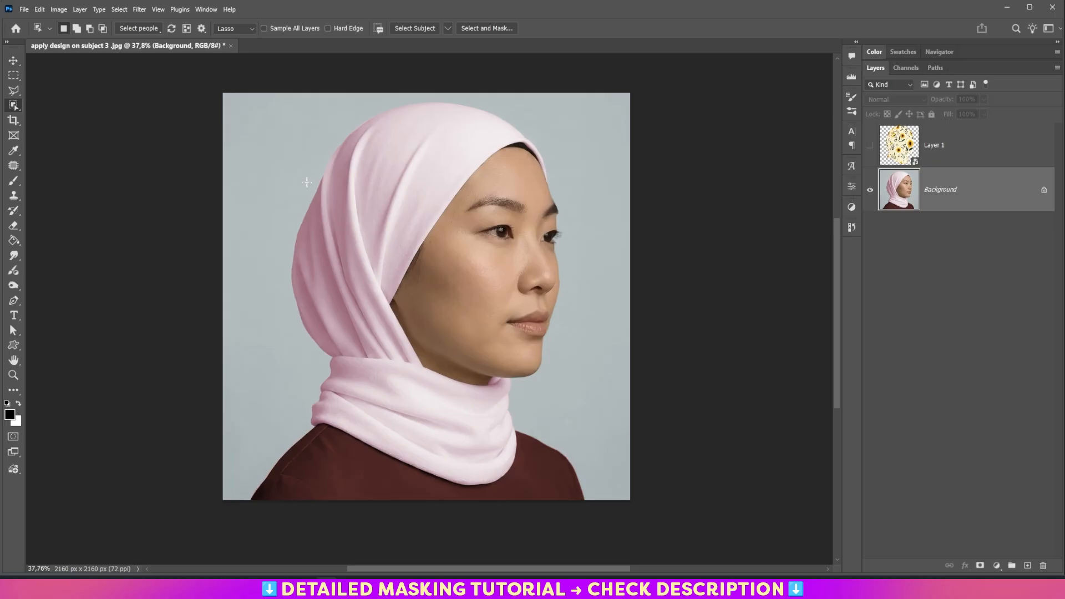
key("Caps_Lock")
left_click_drag(309, 182, 327, 146)
left_click_drag(435, 96, 530, 124)
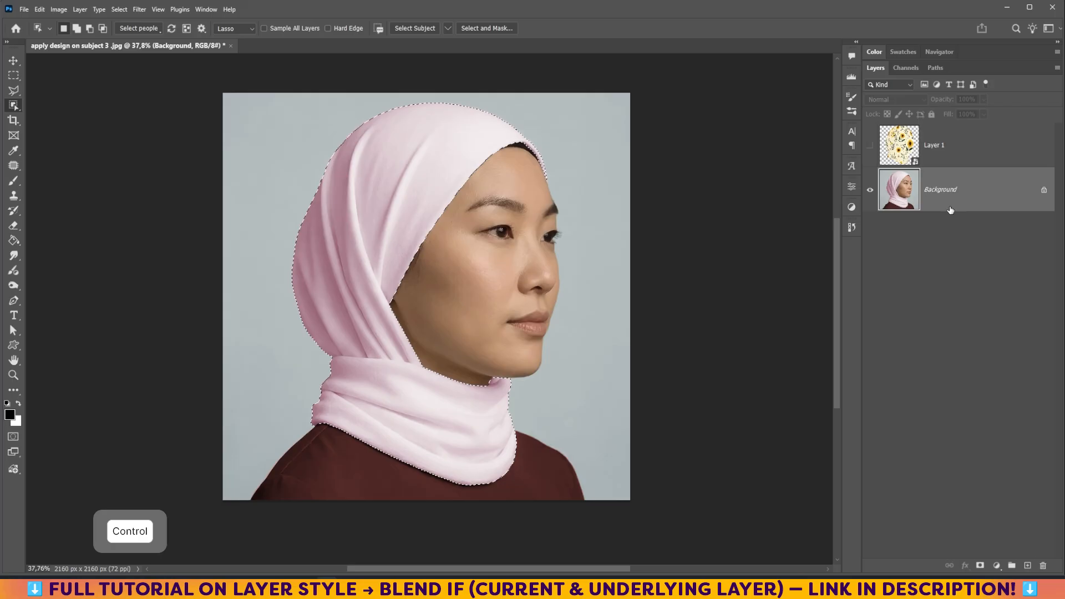
- Copy the hijab selection onto its own layer and hide the Background layer
key("ctrl+j")
left_click(870, 235)
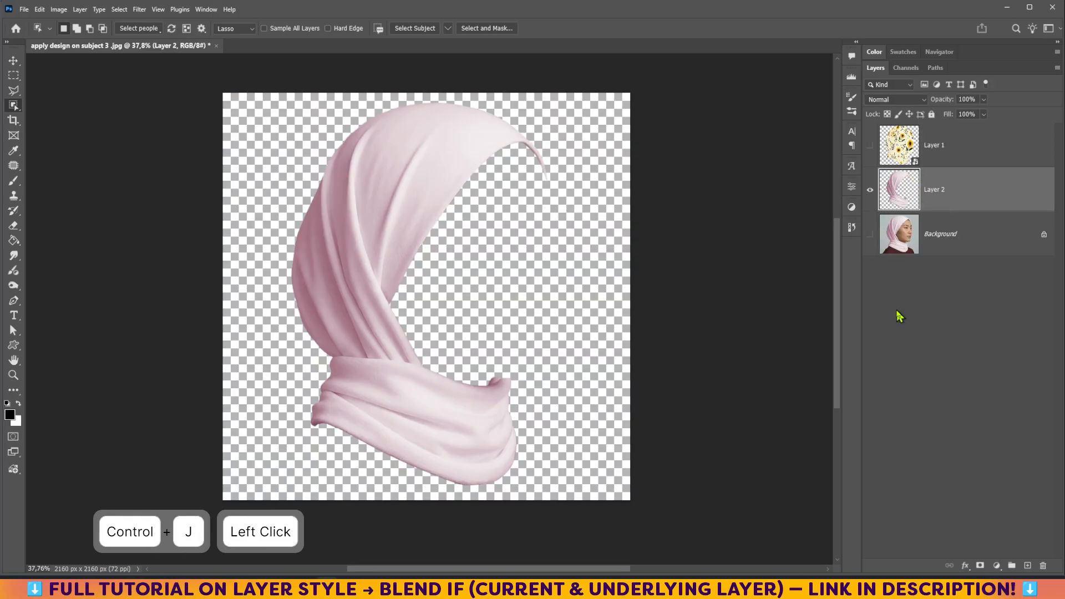
- Add a Black & White adjustment layer and clip it to the hijab layer
left_click(997, 565)
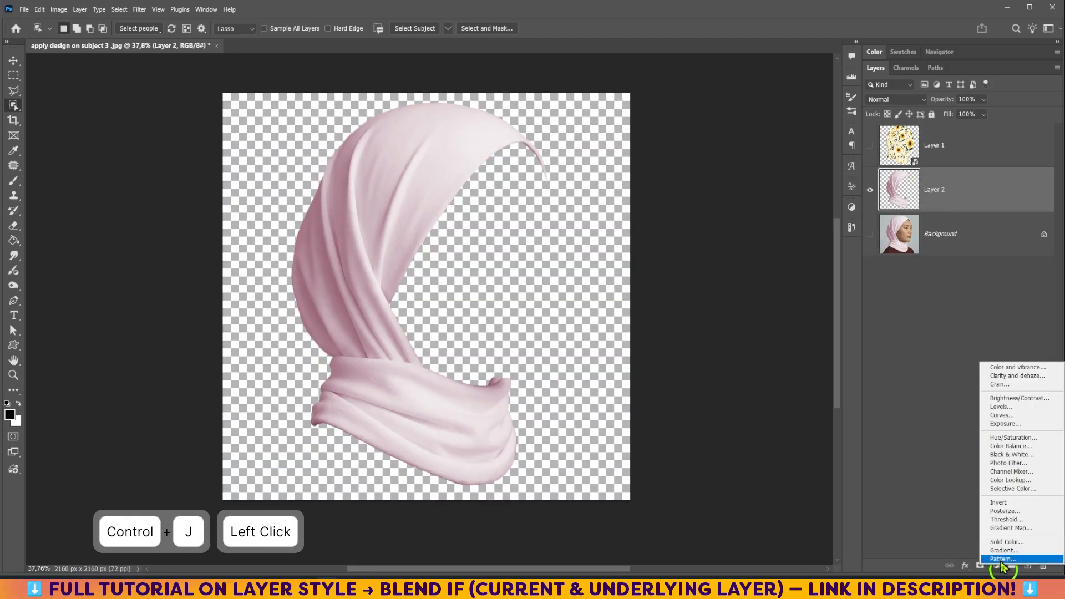
left_click(1022, 455)
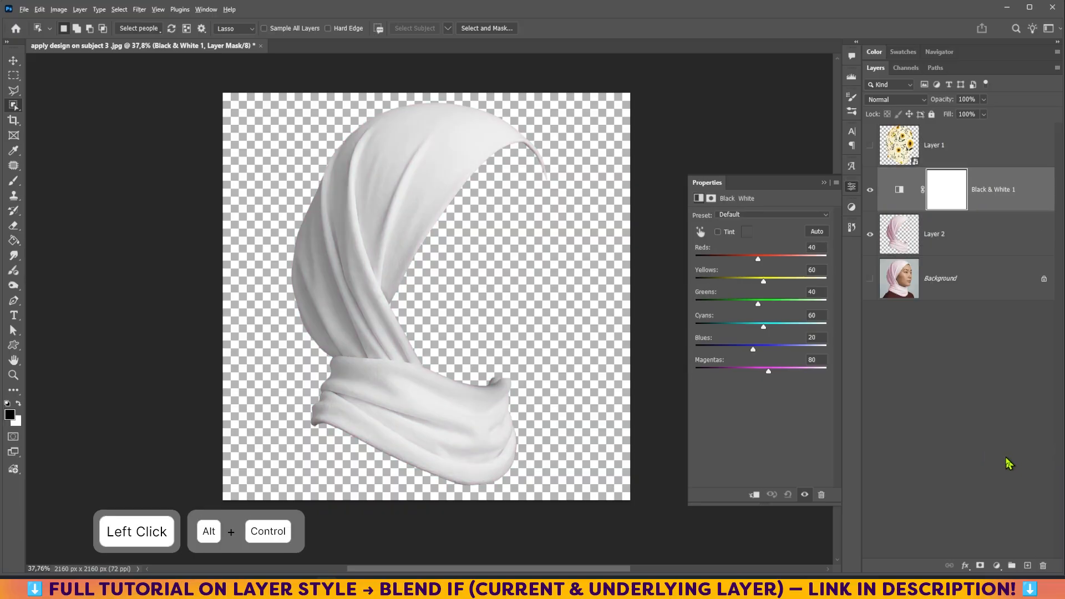
key("ctrl+alt+g")
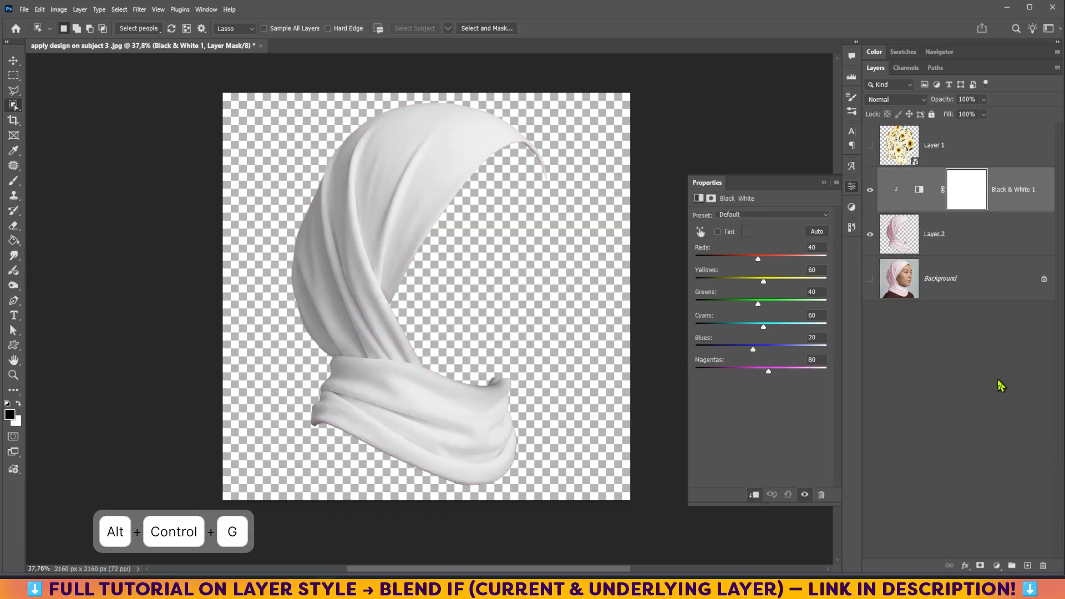
- Merge the Black & White adjustment into the hijab layer and duplicate the merged layer into a new document
left_click(968, 245, "shift")
key("ctrl+e")
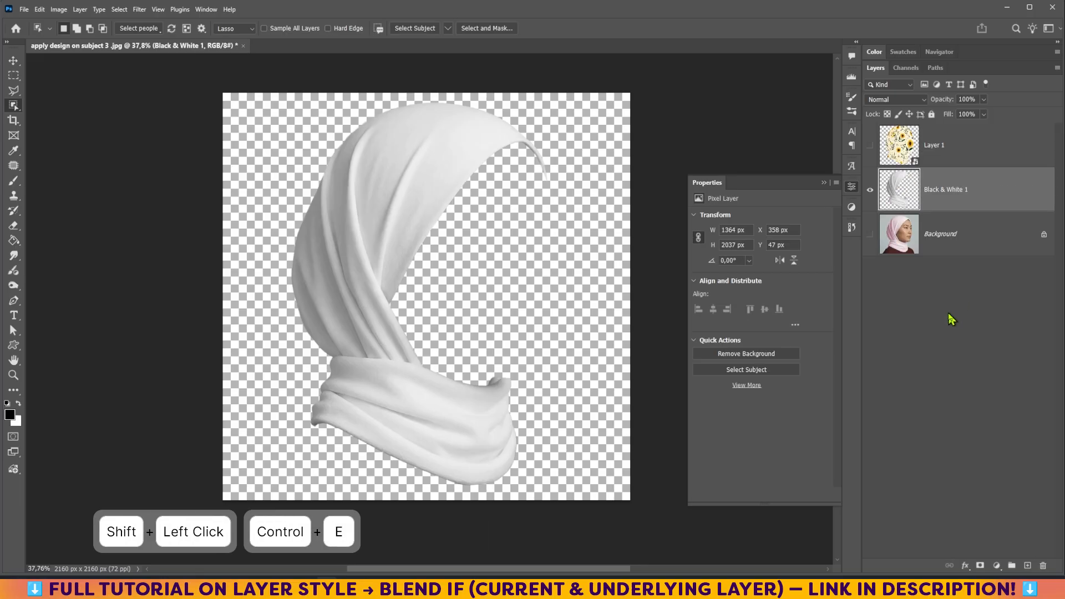
right_click(977, 204)
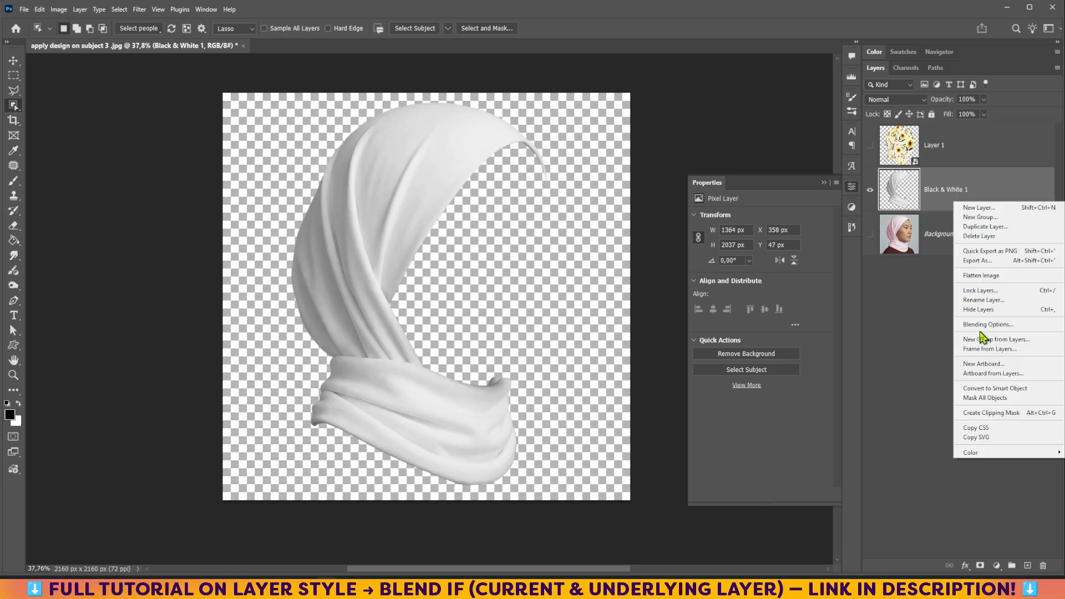
left_click(985, 228)
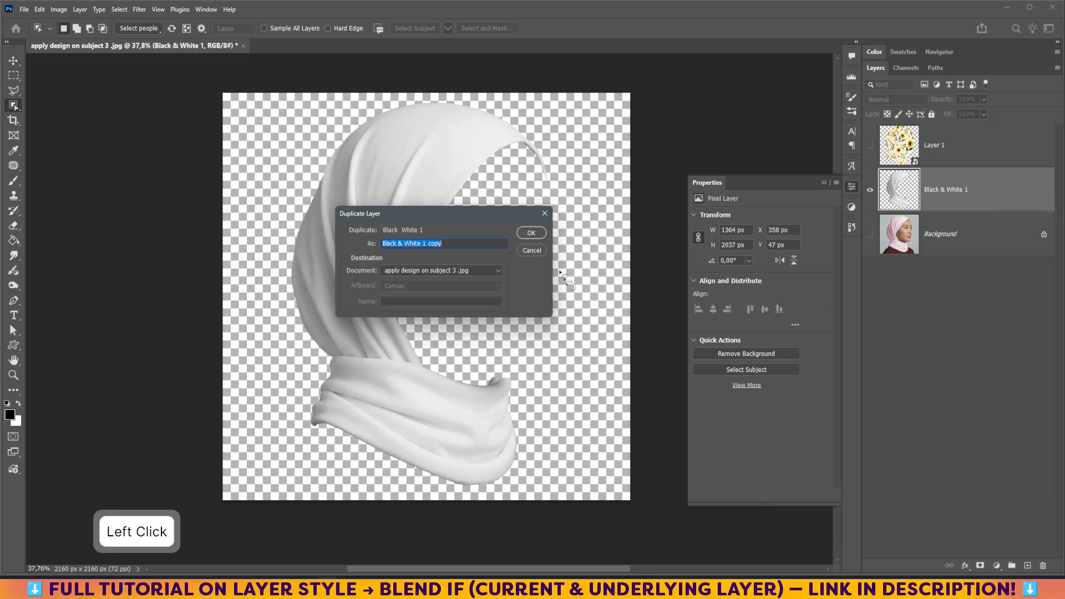
left_click(475, 277)
left_click(442, 289)
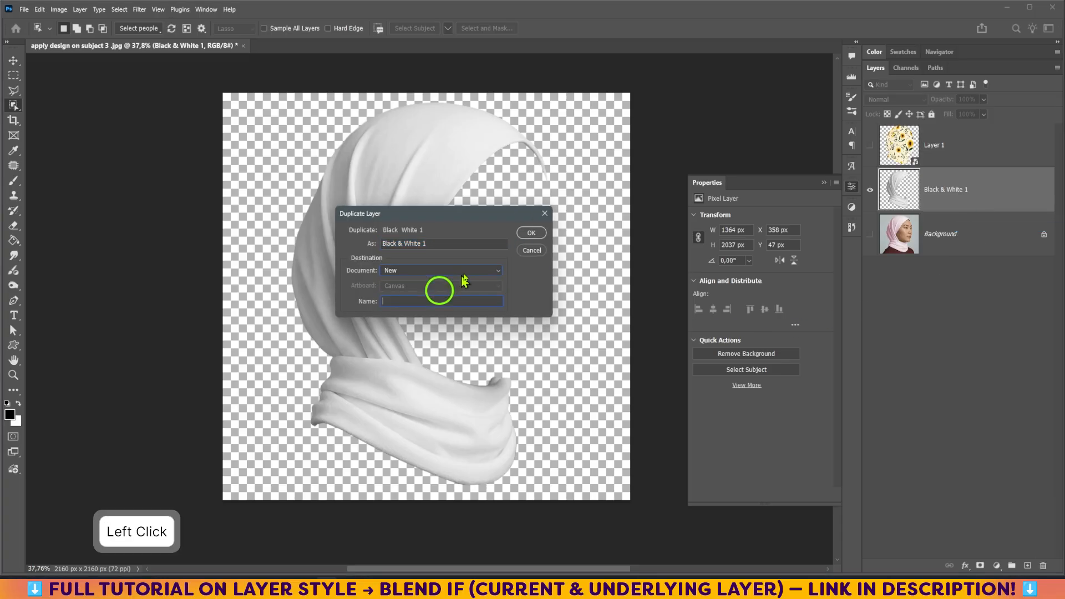
left_click(530, 232)
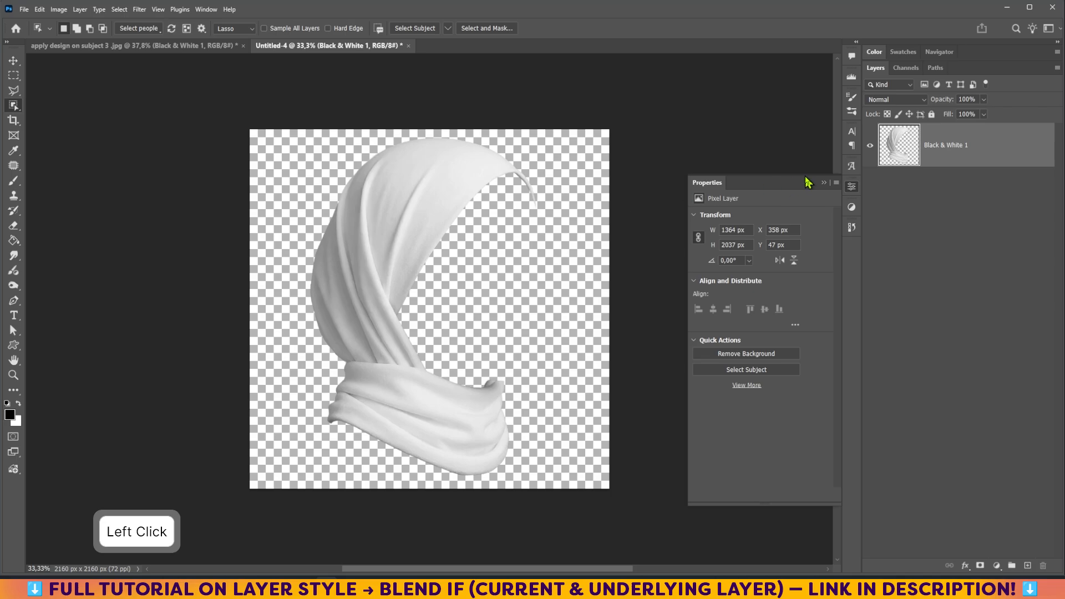
- Convert the hijab layer in the new document into a smart object
left_click(823, 183)
left_click(13, 375)
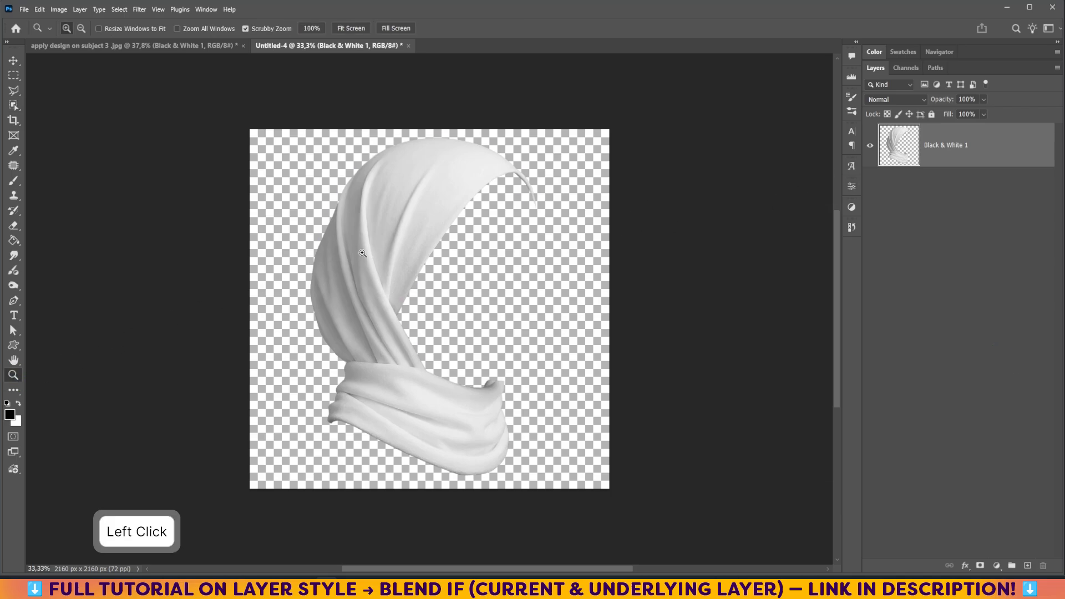
left_click_drag(362, 253, 411, 245)
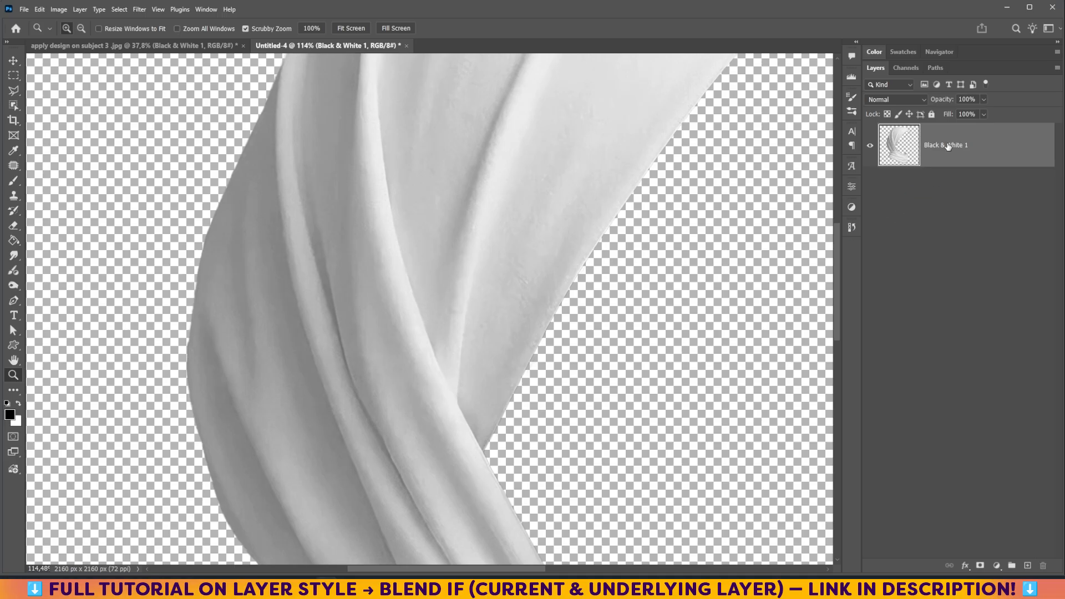
right_click(984, 156)
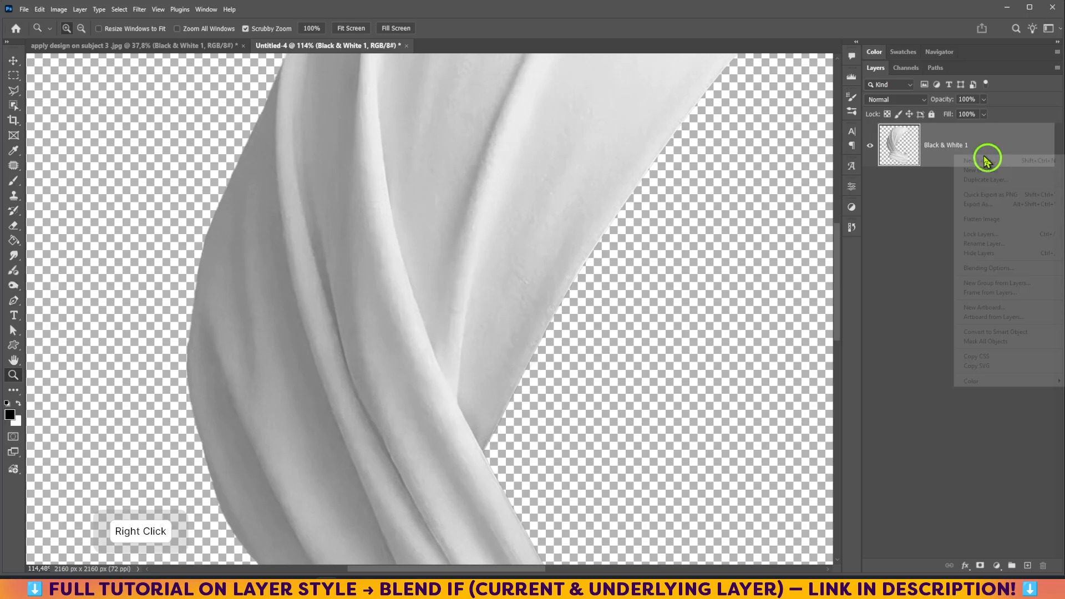
left_click(1003, 332)
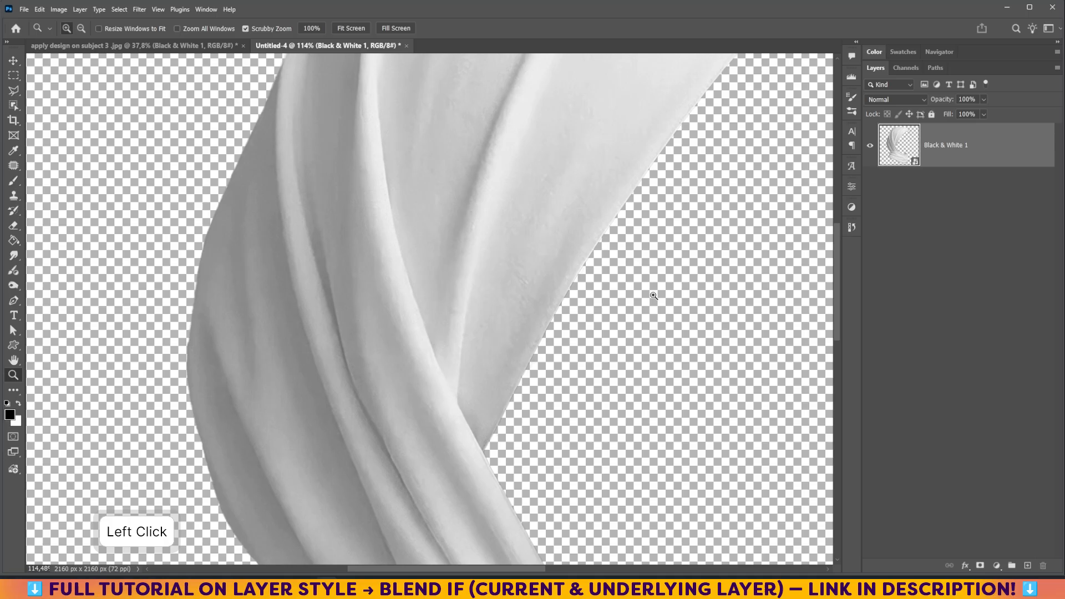
- Apply a Gaussian Blur with a 2.9-pixel radius to the hijab smart object
left_click(139, 10)
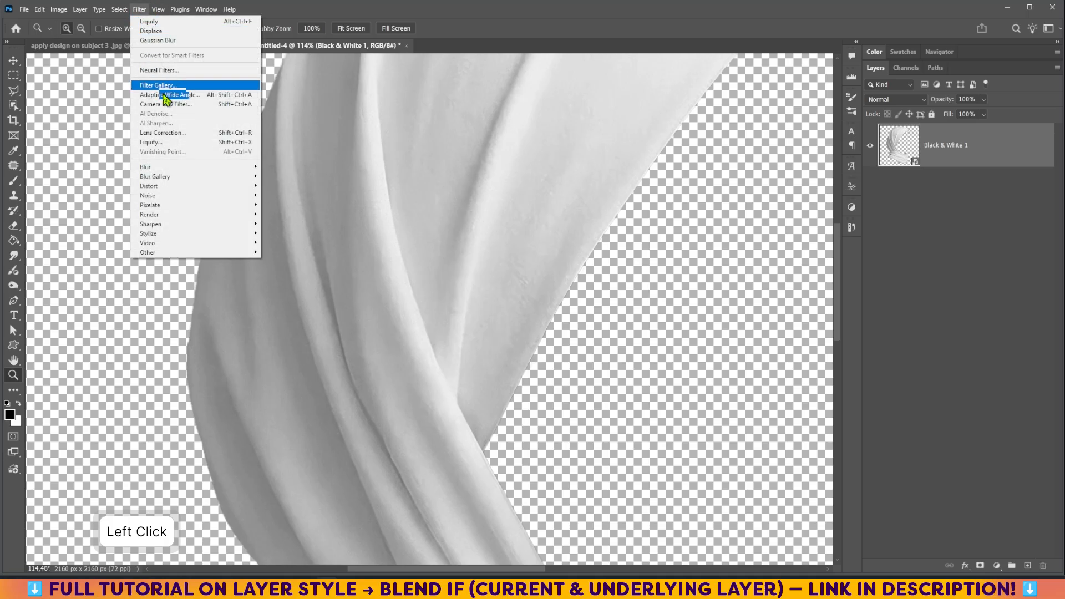
mouse_move(214, 168)
left_click(298, 205)
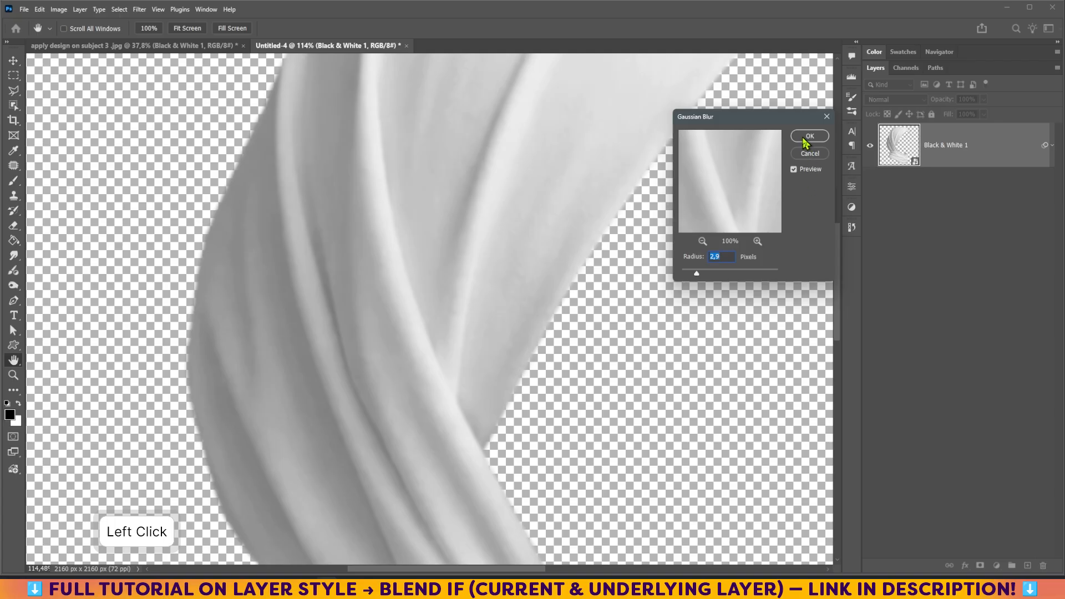
left_click(808, 139)
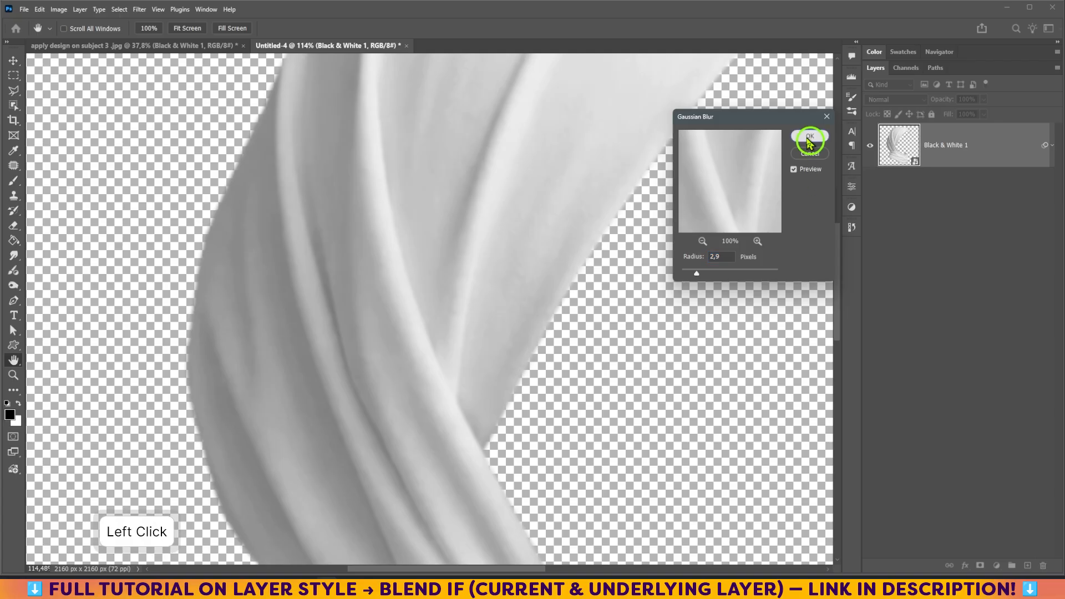
- Add a new layer beneath the hijab and fill it with white
left_click(1028, 566)
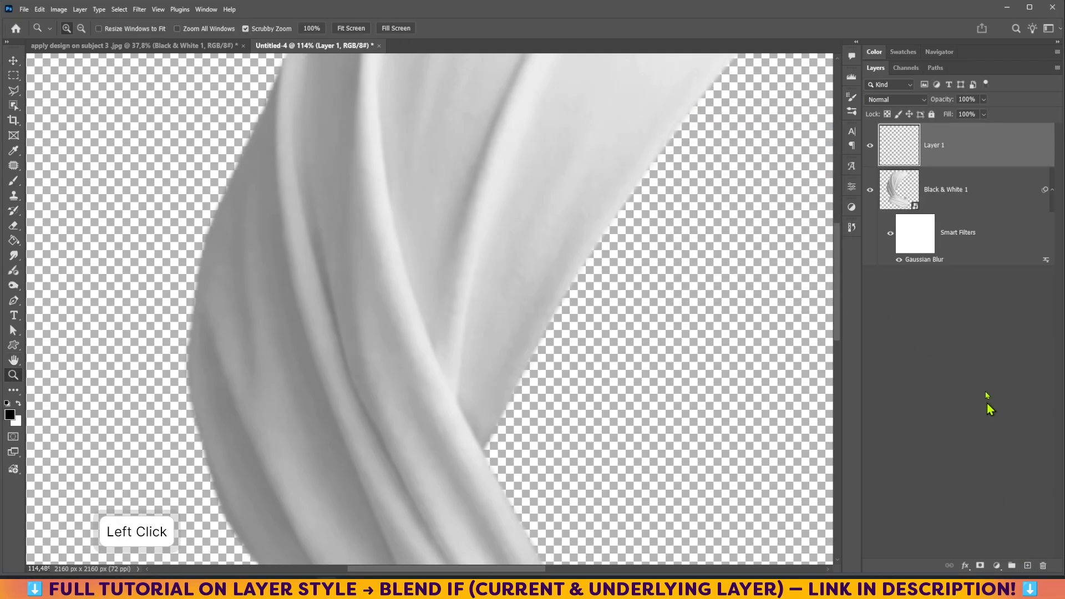
left_click_drag(968, 146, 959, 266)
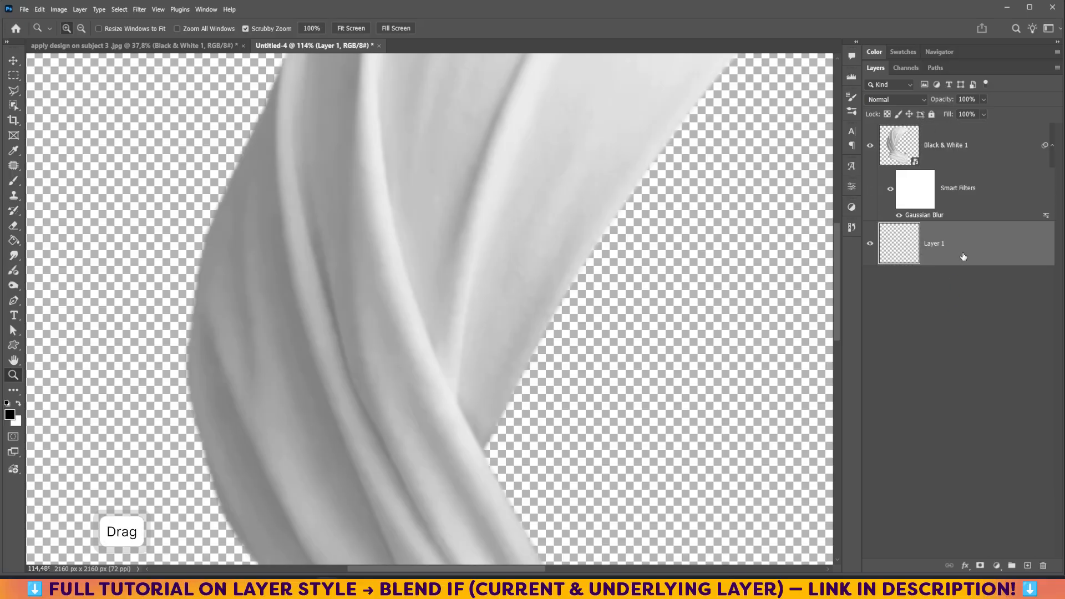
key("ctrl+Delete")
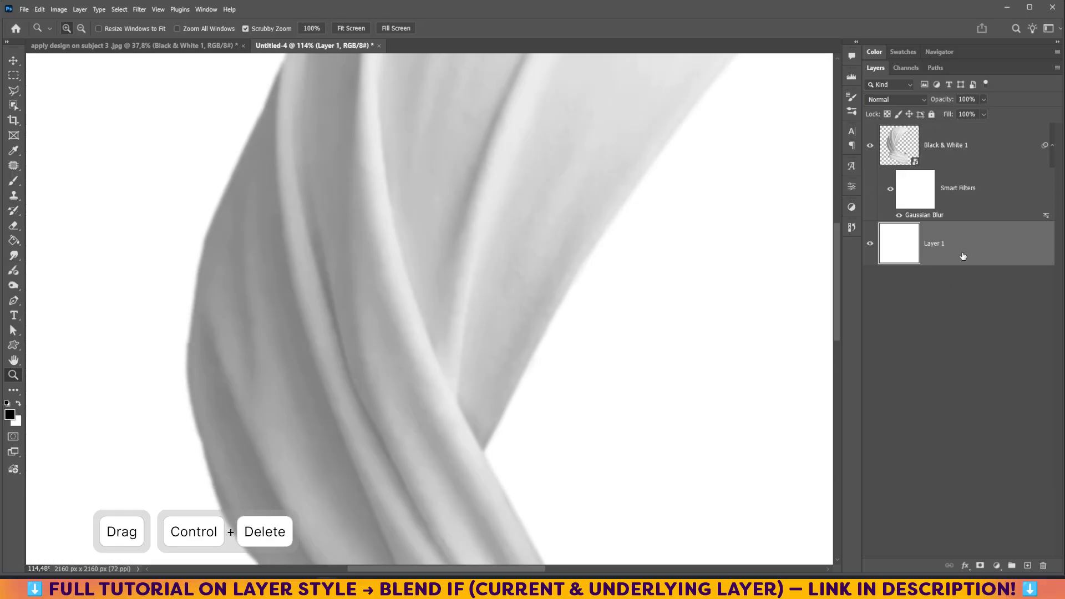
key("ctrl+0")
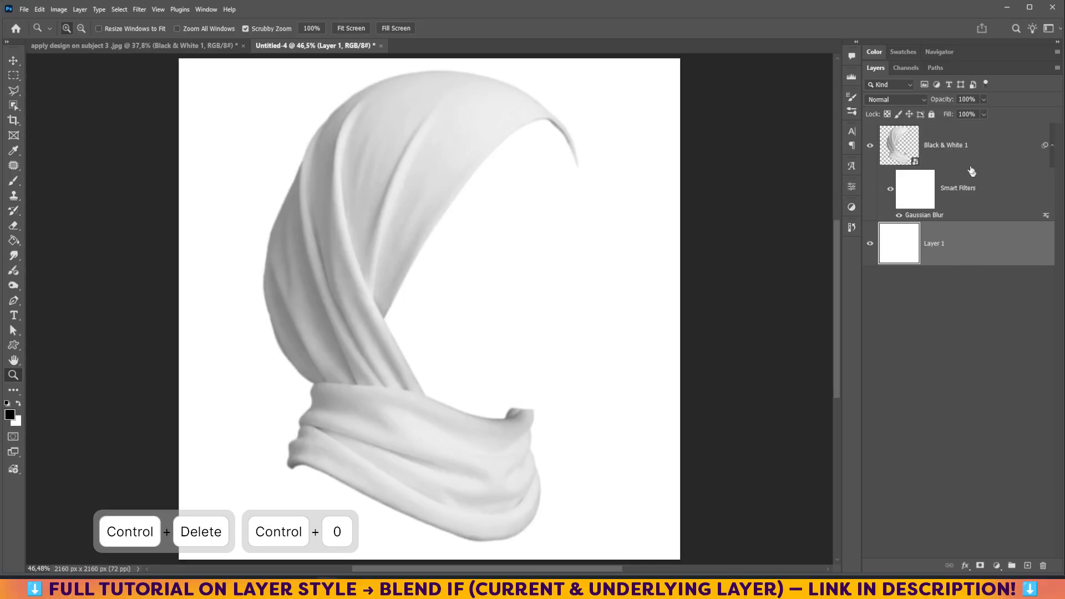
- Save the new document as a PSD named "shading and highlight " in the L 3 folder
left_click(965, 149, "shift")
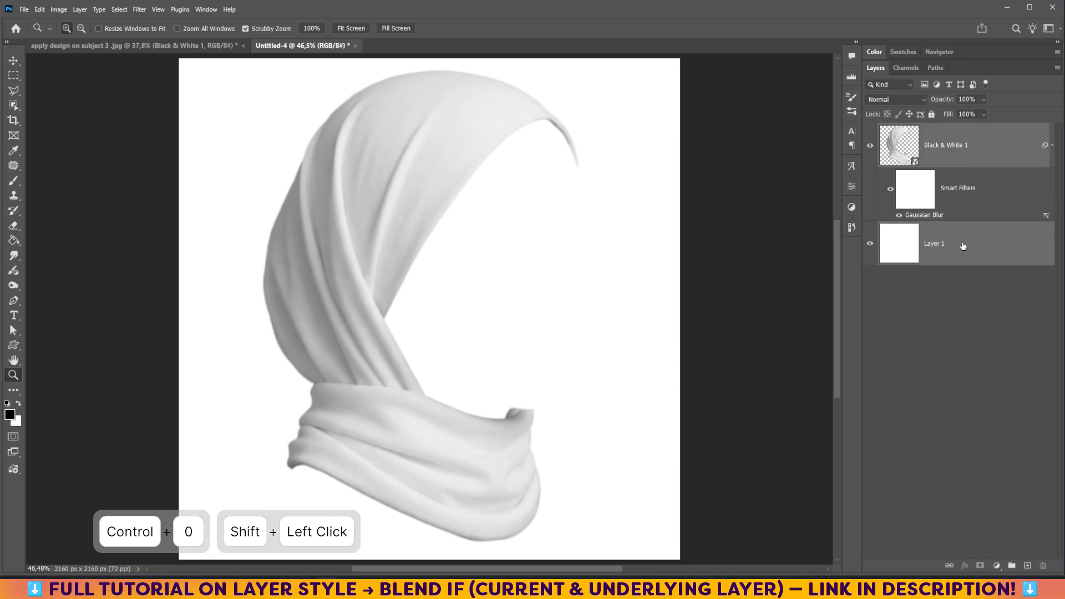
left_click(24, 10)
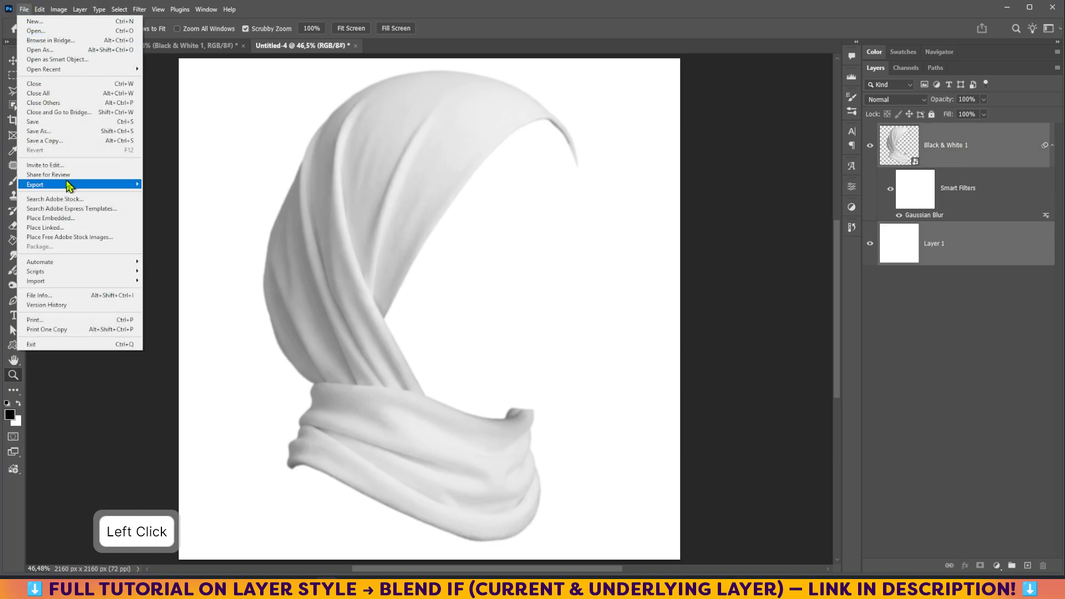
left_click(47, 123)
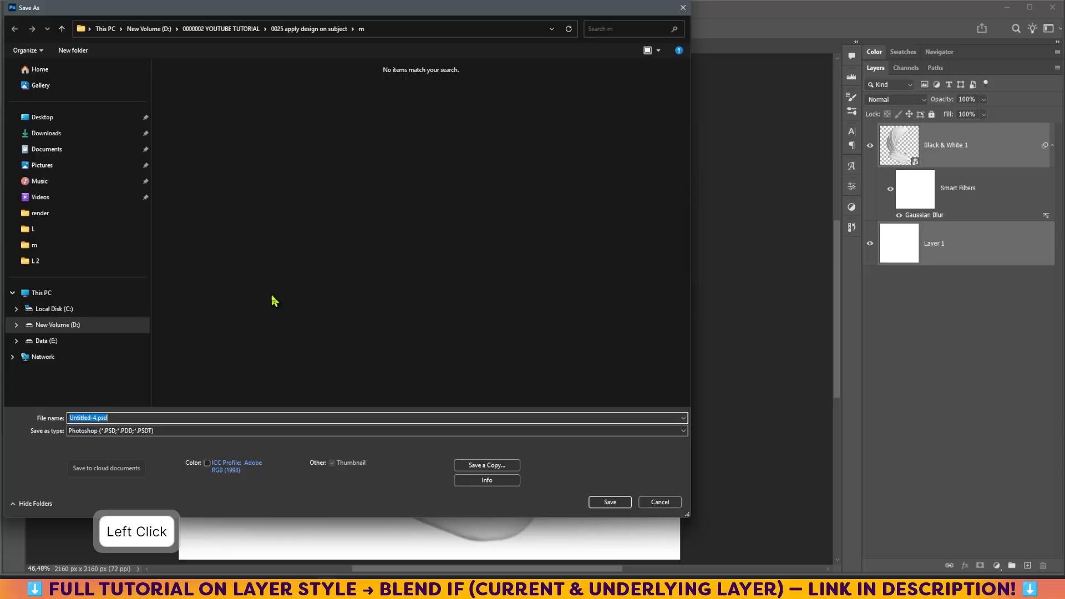
left_click(291, 28)
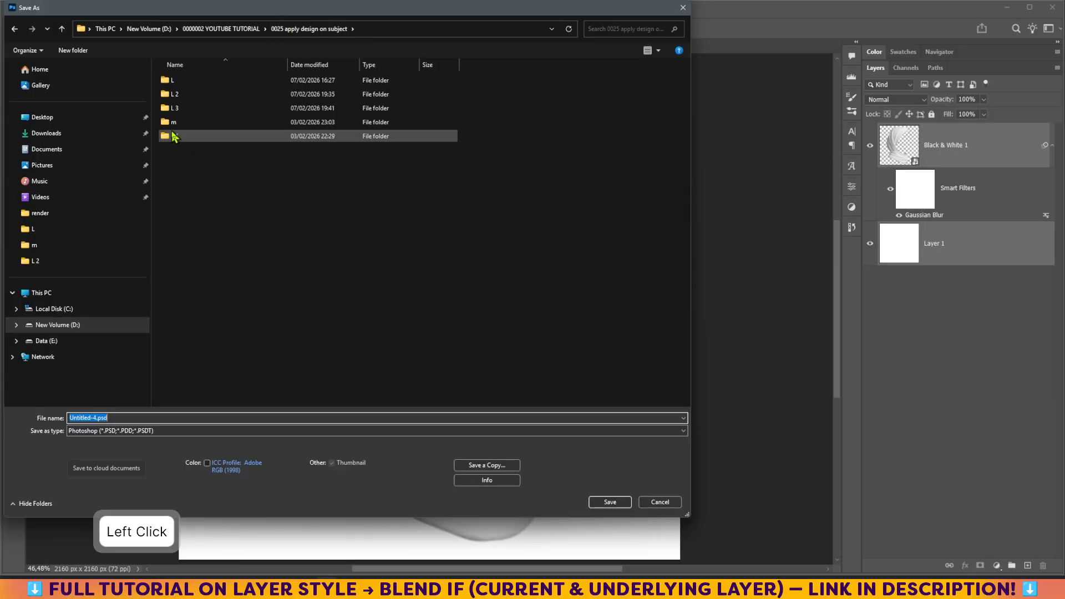
double_click(168, 108)
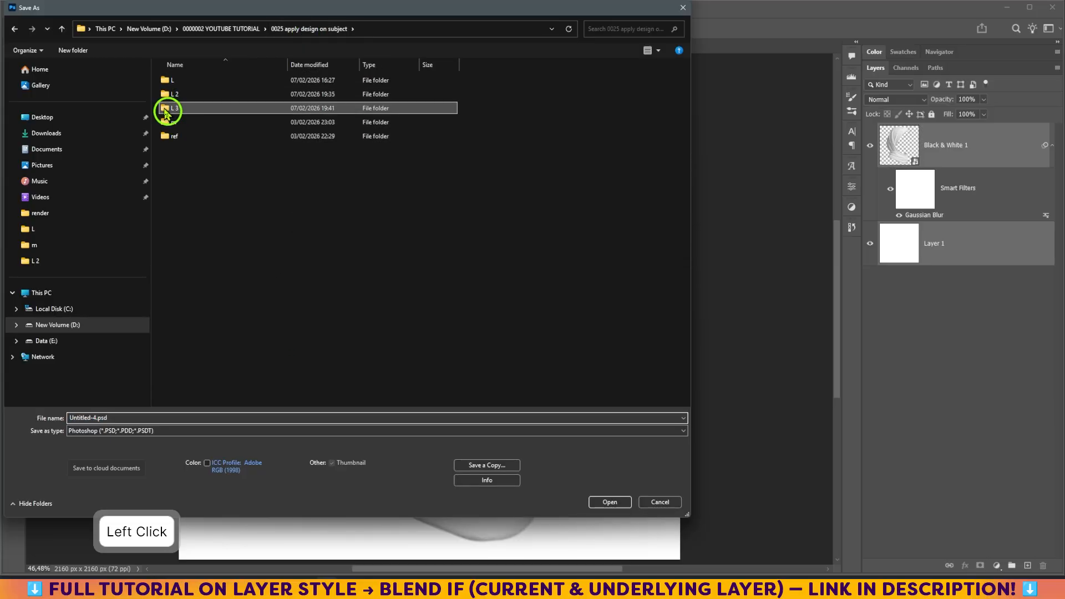
double_click(94, 435)
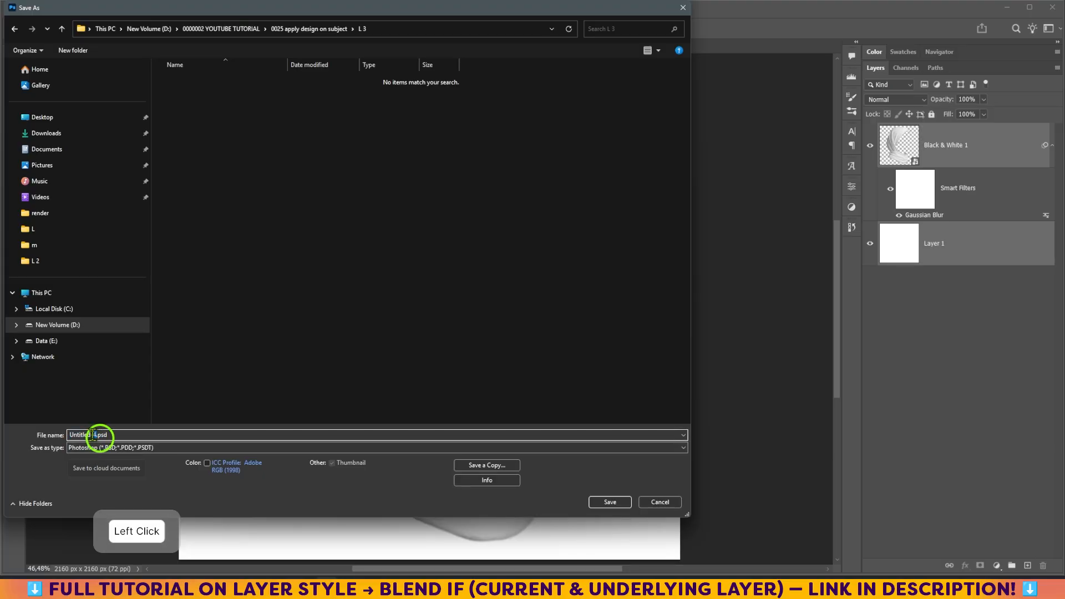
left_click_drag(96, 435, 55, 435)
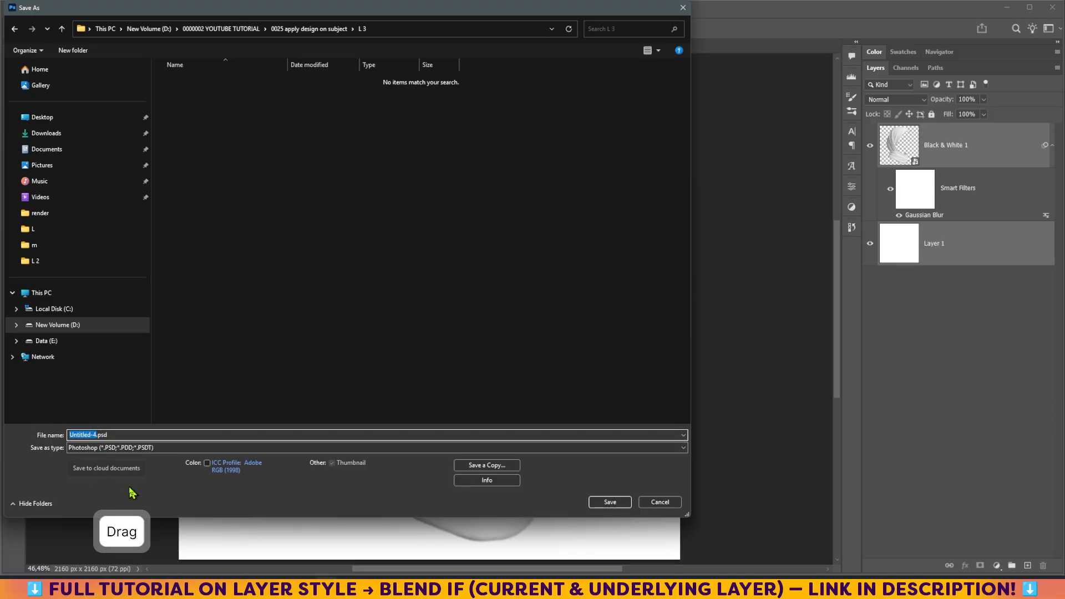
type("shading")
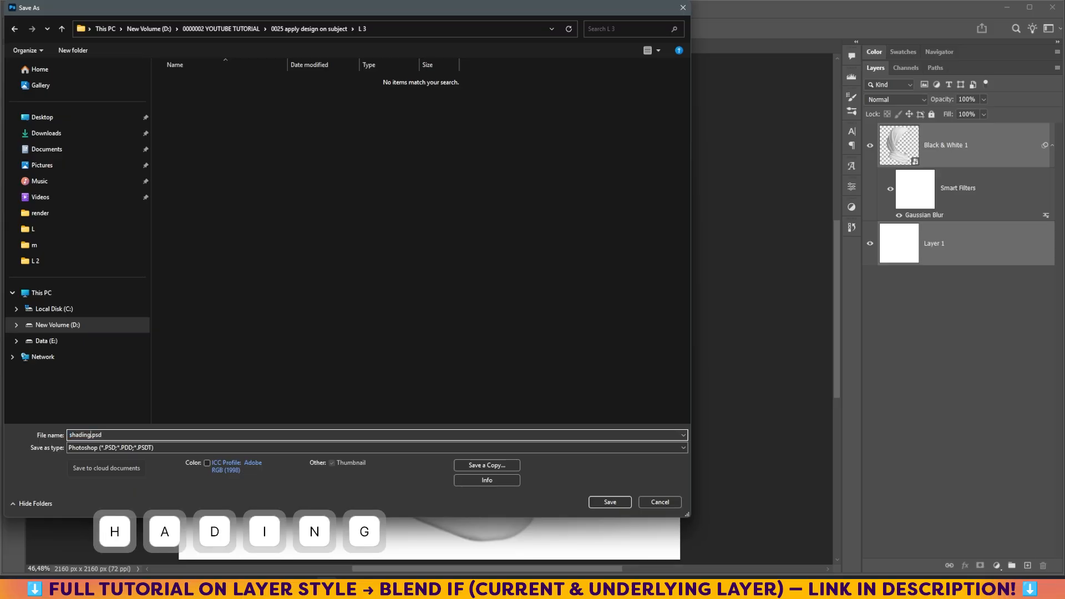
type(" and h")
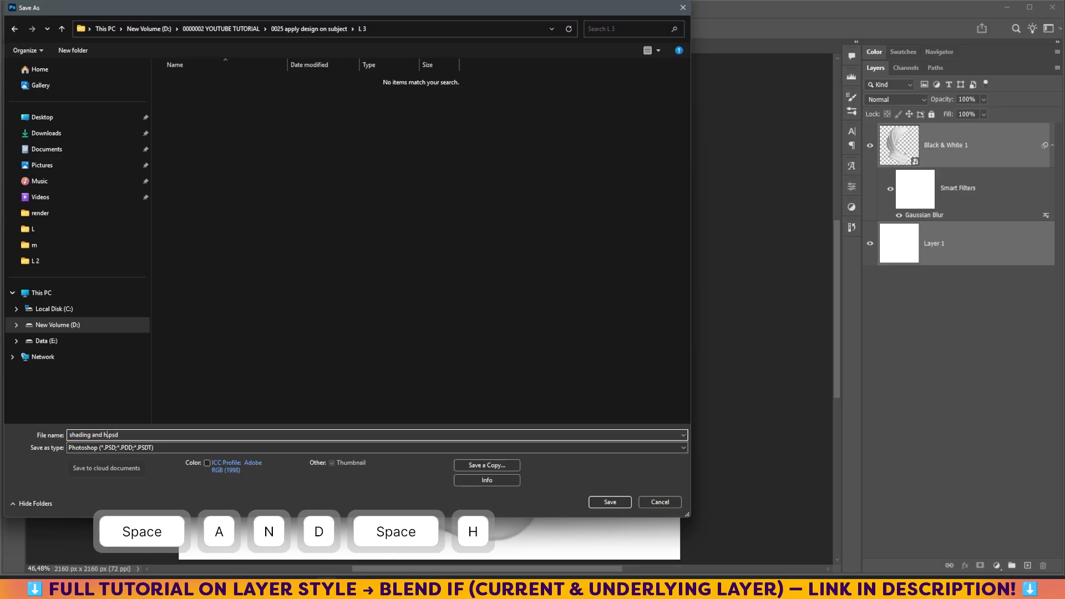
type("ighlig")
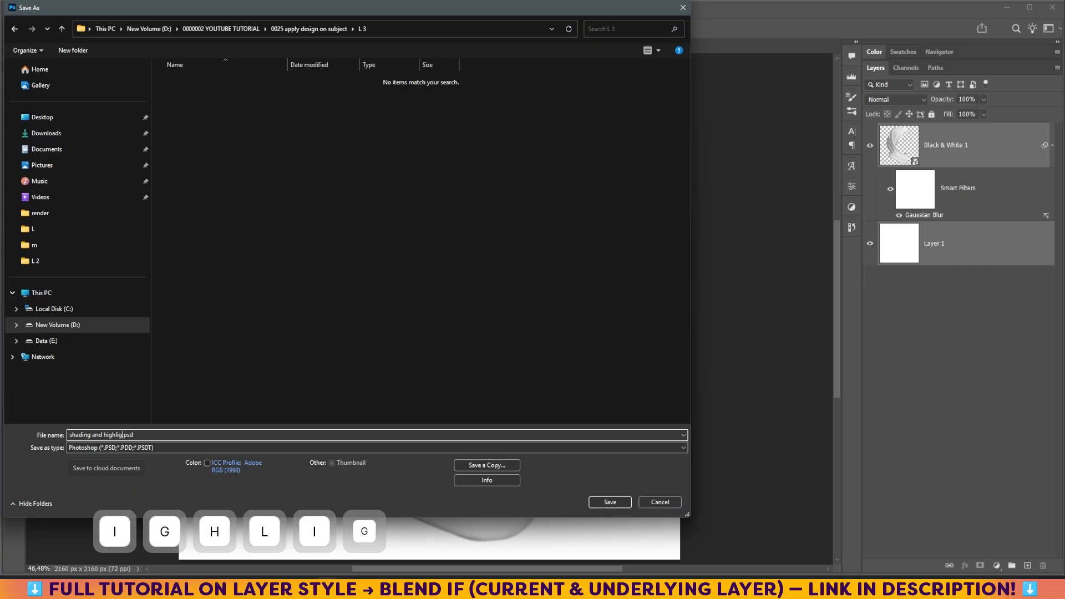
type("ht")
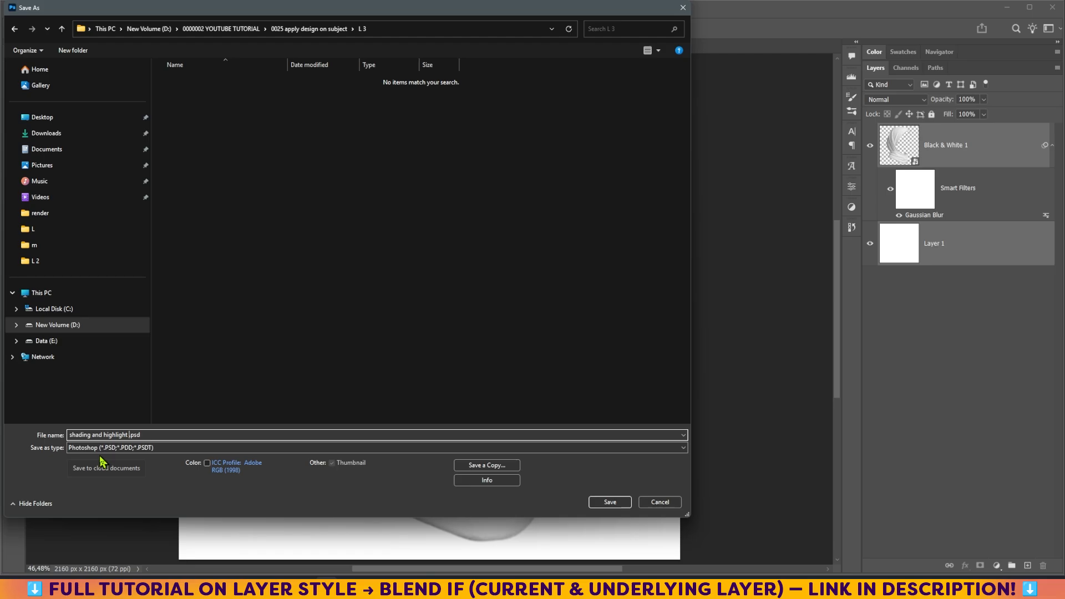
left_click(613, 502)
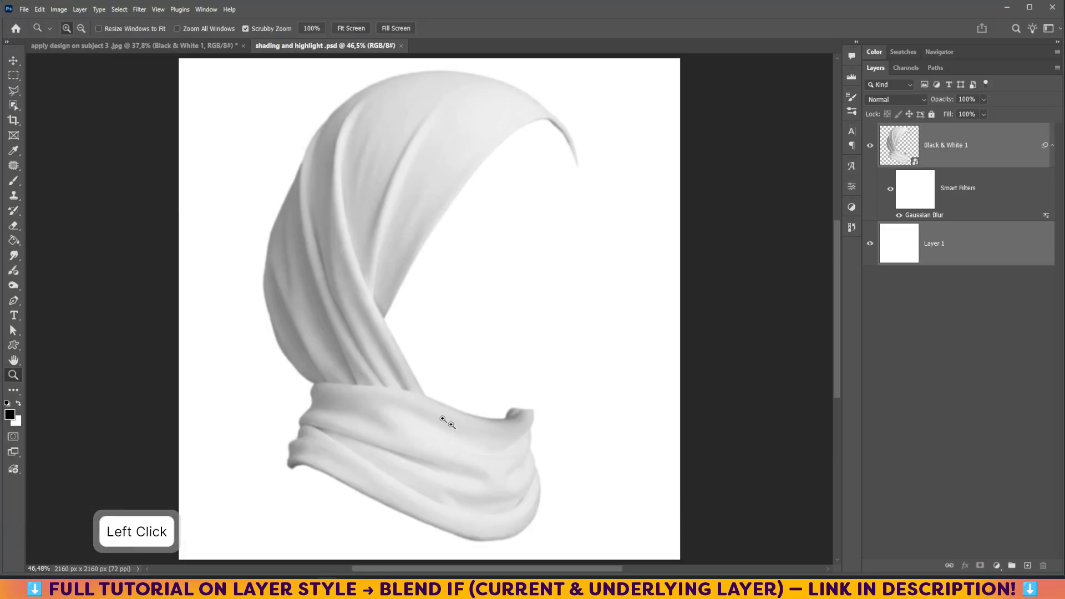
- Return to the original document, hide the merged hijab layer, and show and select the pattern layer over the Background
left_click(128, 46)
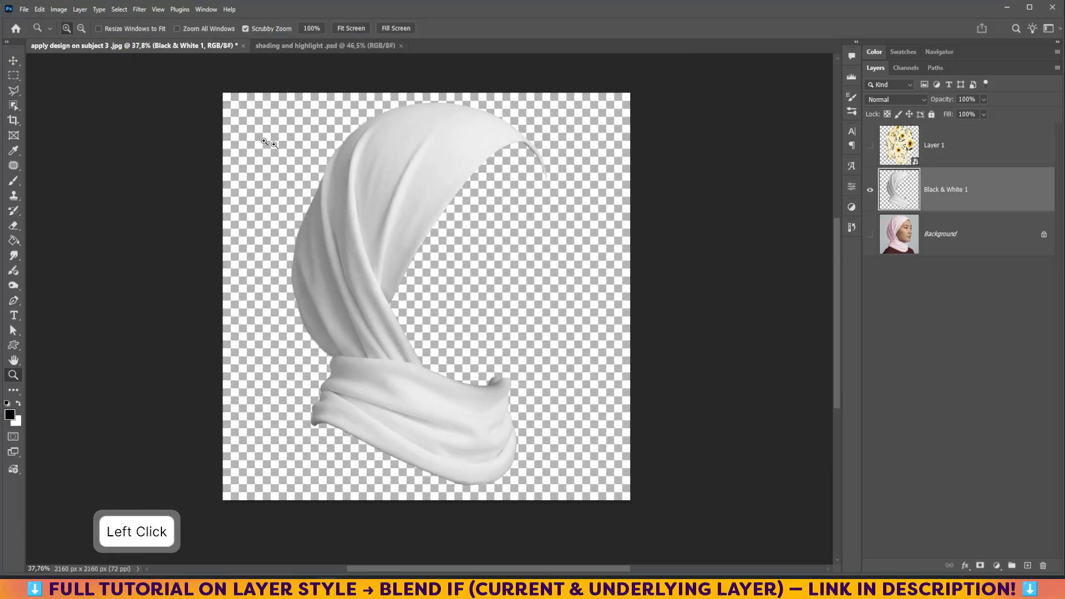
left_click(871, 190)
left_click(870, 234)
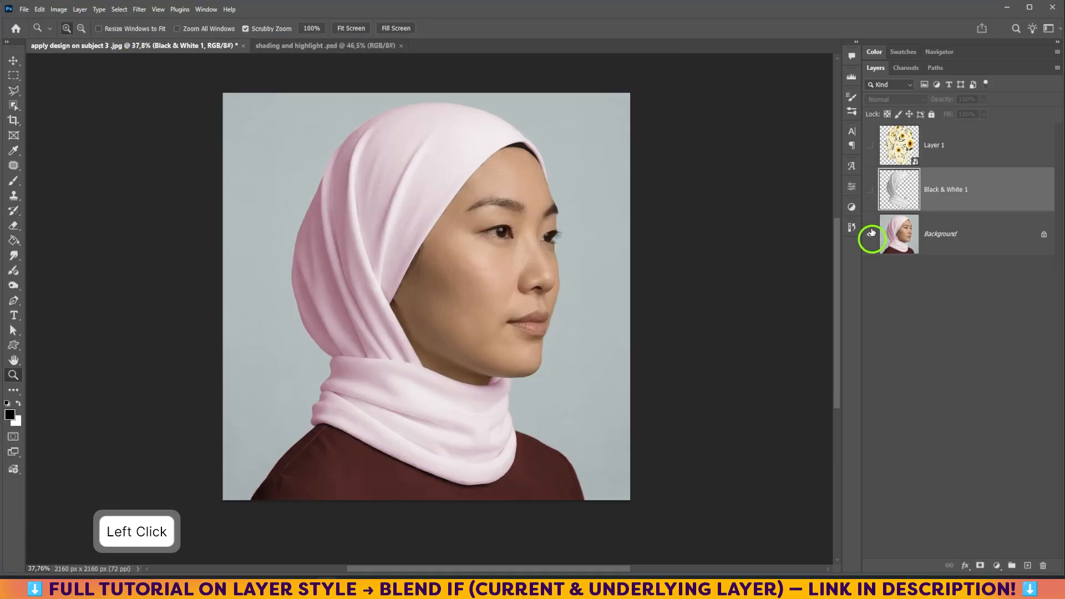
left_click(871, 145)
left_click(952, 159)
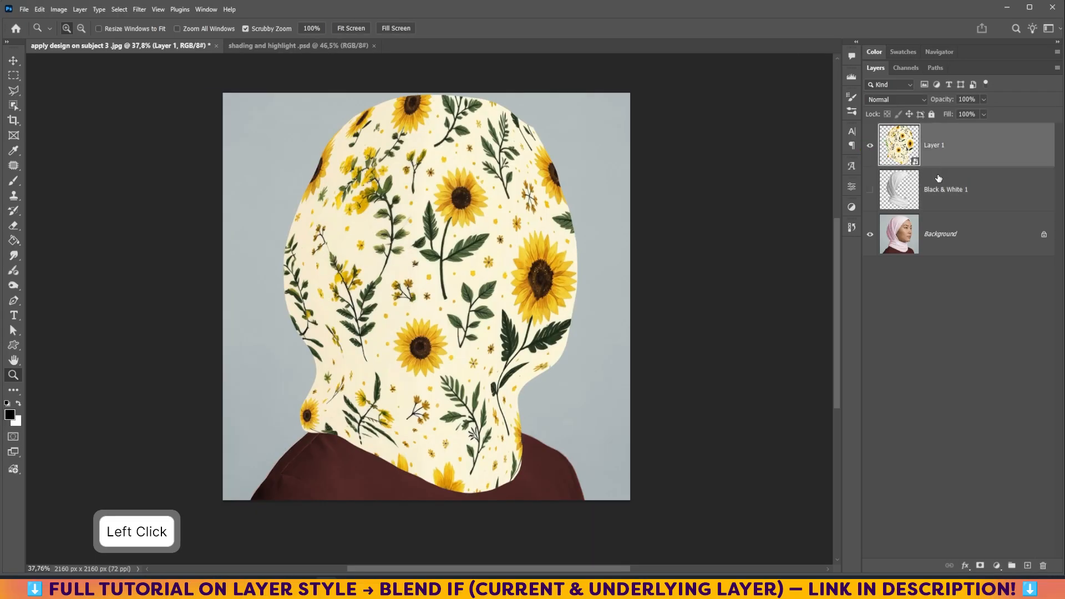
- Apply the Displace filter to the pattern layer at 30/30 scale, using "shading and highlight .psd" as the displacement map
left_click(139, 10)
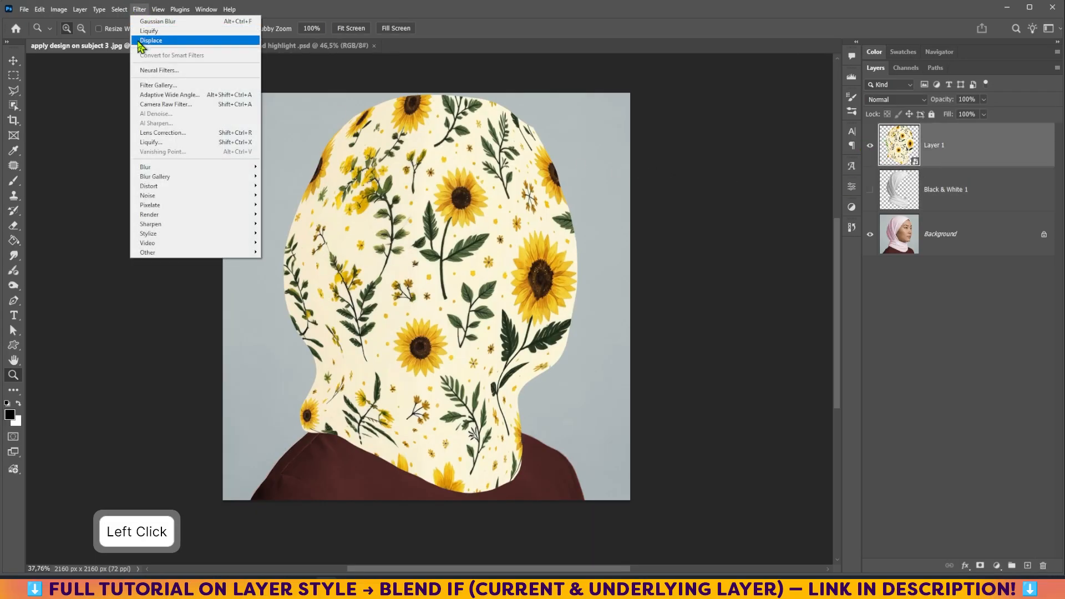
mouse_move(187, 189)
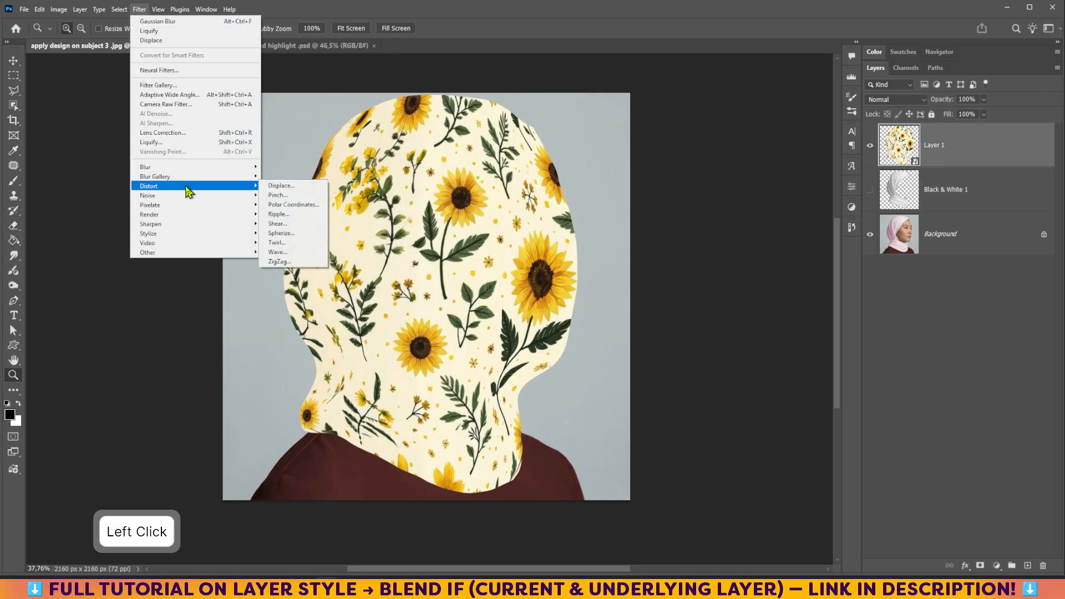
left_click(279, 188)
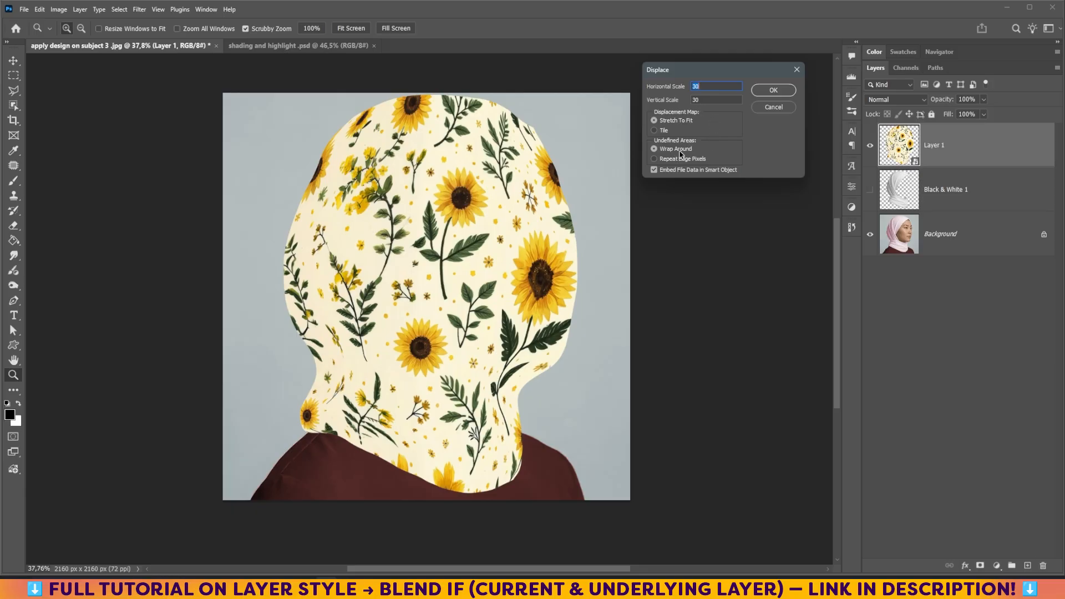
left_click(773, 91)
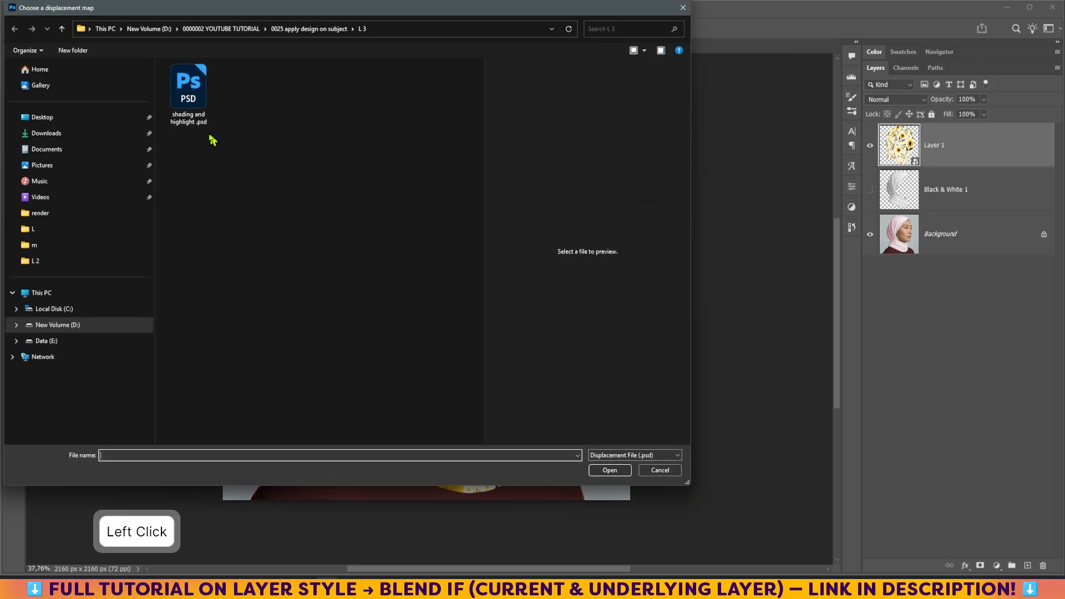
left_click(189, 92)
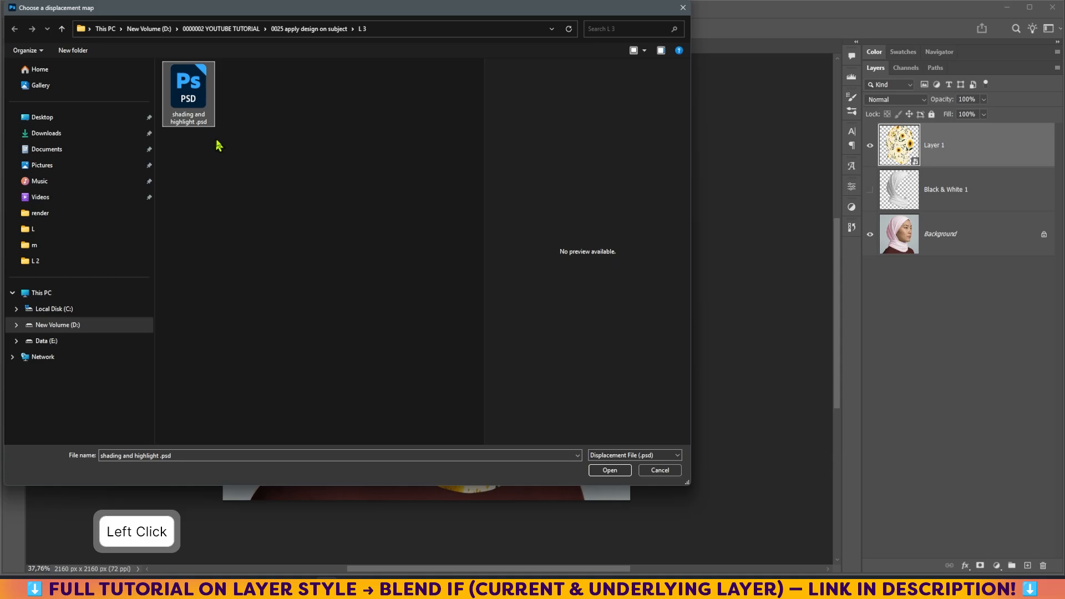
left_click(611, 471)
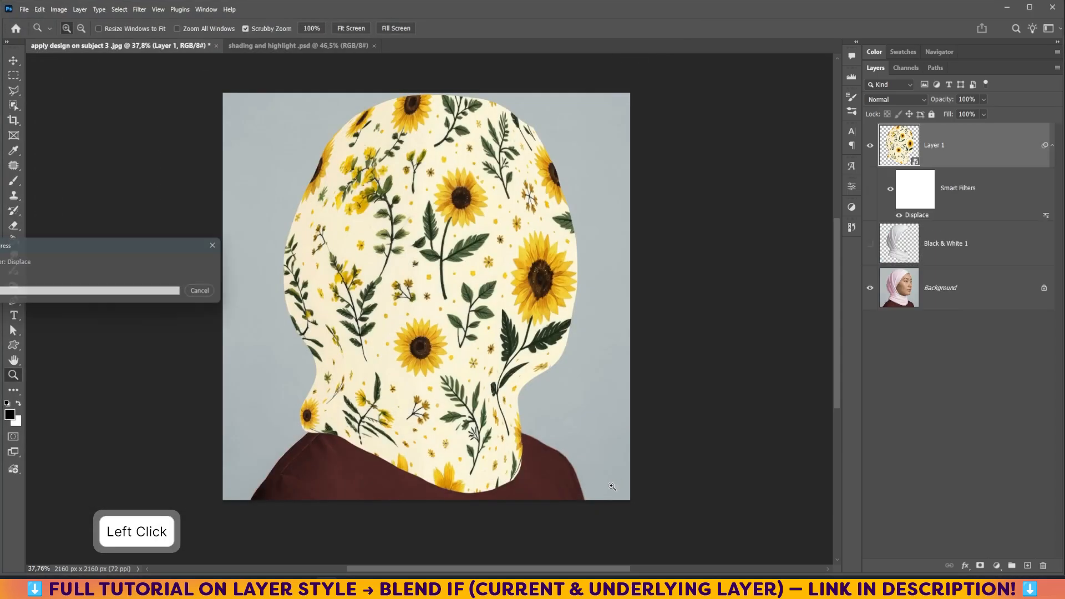
- Load the hijab selection from the Black & White 1 layer and add it as a mask on the pattern layer
left_click_drag(361, 181, 404, 242)
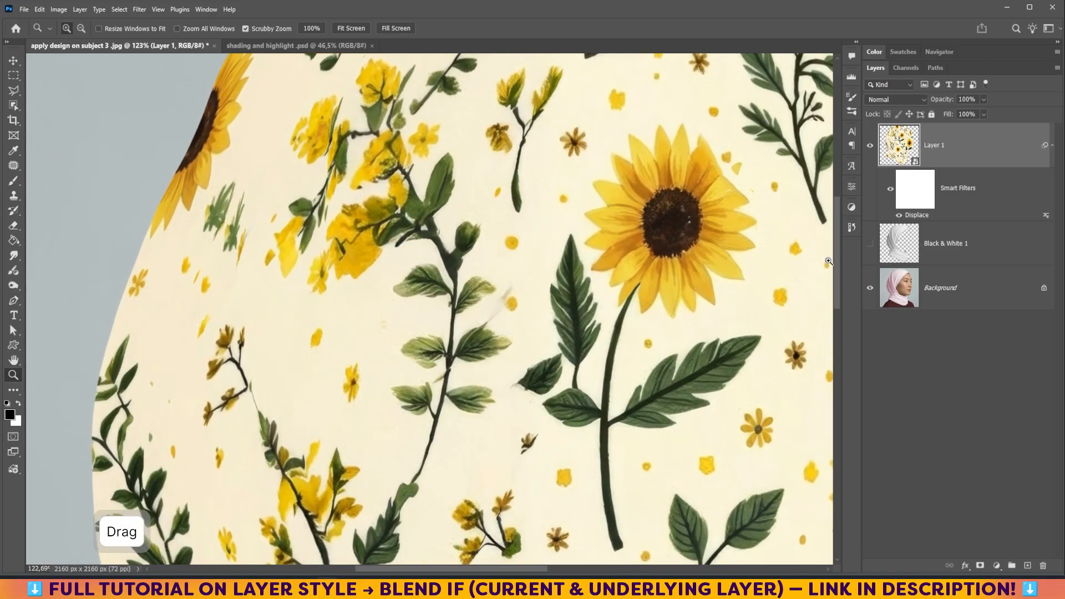
left_click_drag(837, 271, 837, 248)
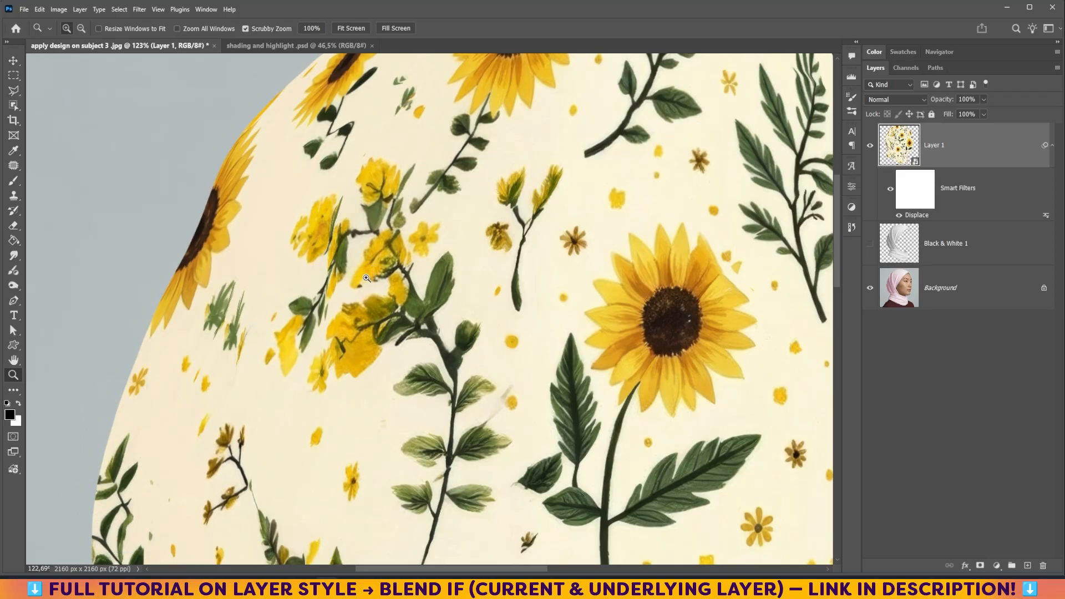
key("ctrl+0")
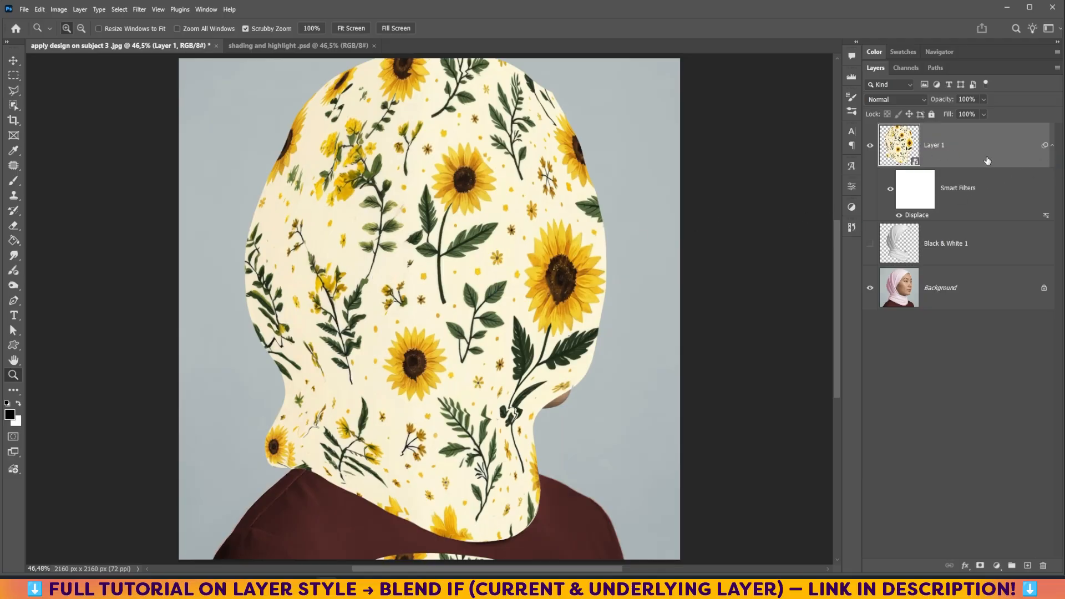
left_click(905, 249, "ctrl")
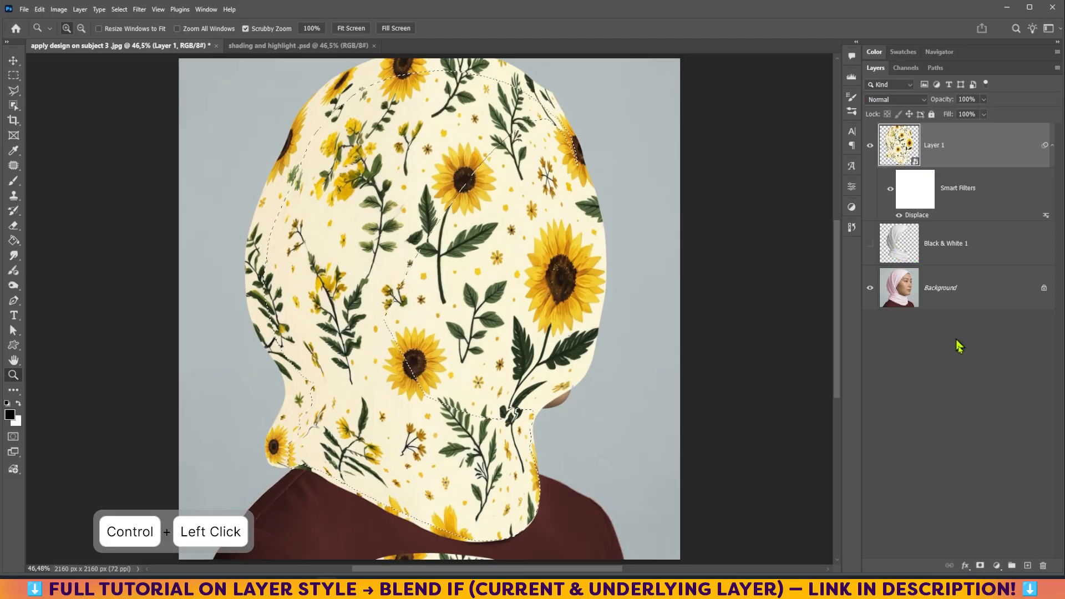
left_click(980, 566)
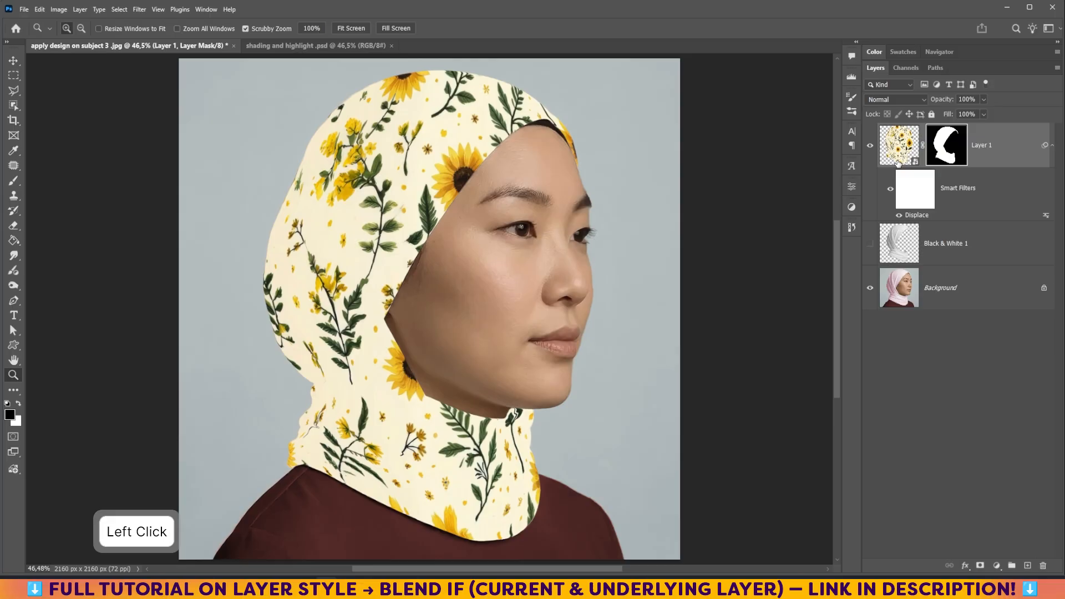
- In the pattern layer's Blend If, split the Current Layer white slider to 200/237
double_click(1023, 156)
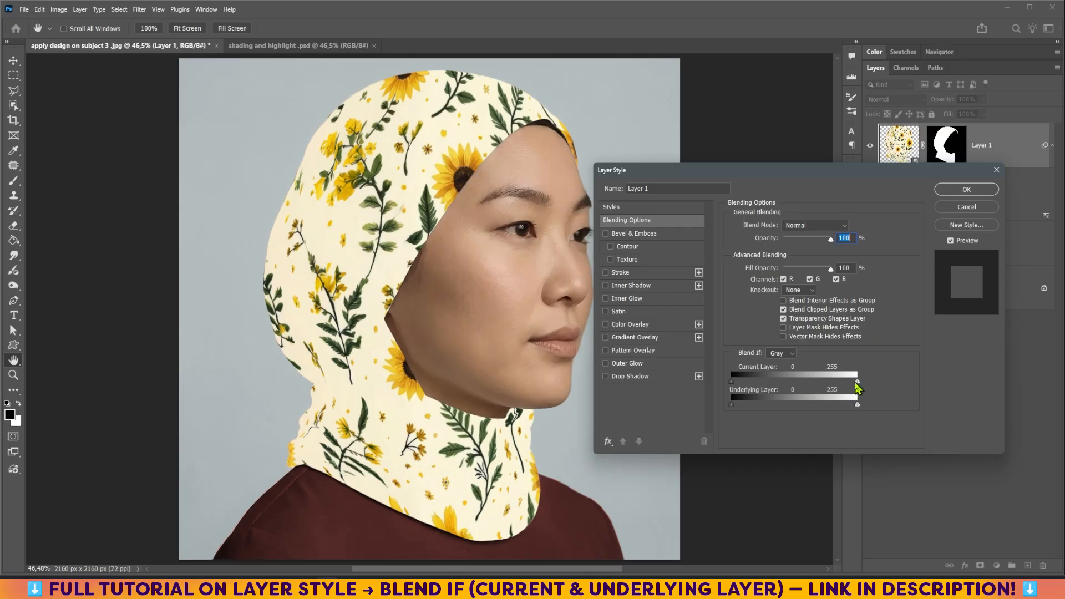
left_click_drag(857, 382, 833, 384)
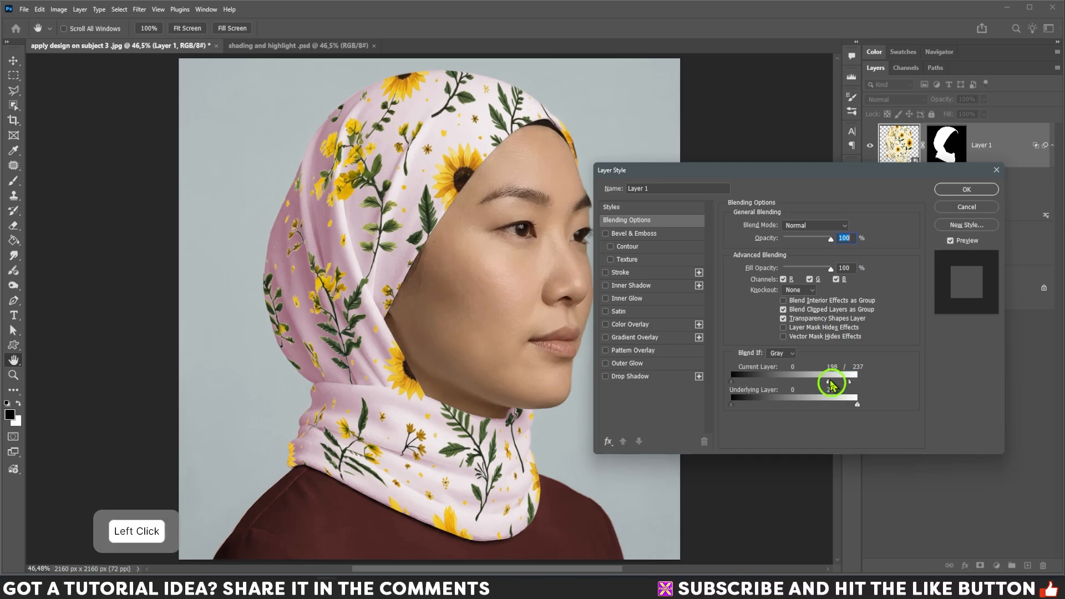
left_click(960, 192)
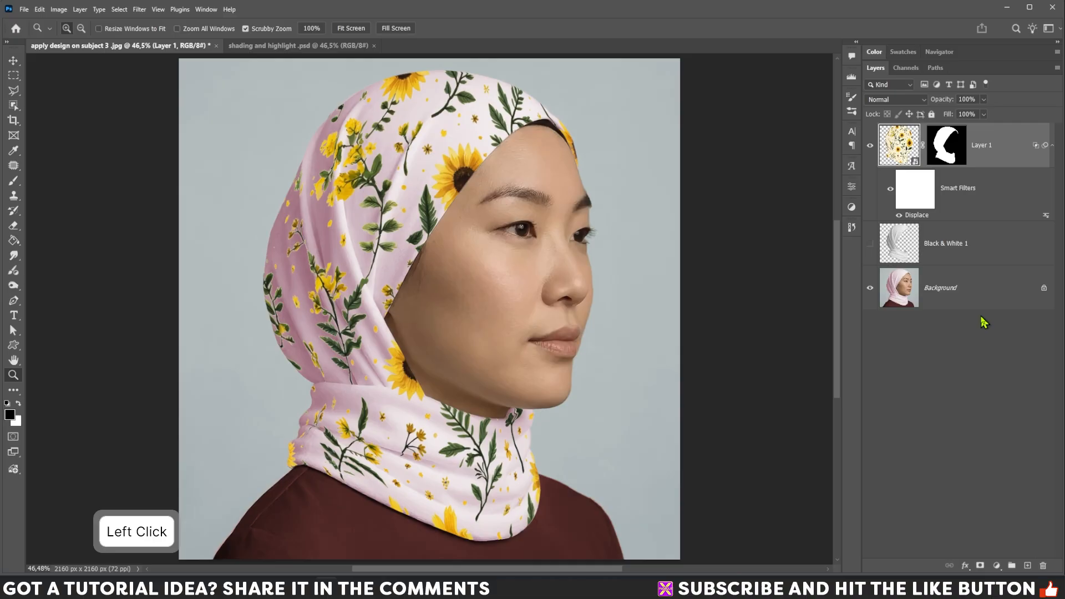
- Group the pattern layer, name the group "hijab", and give it the orange layer colour
key("ctrl+g")
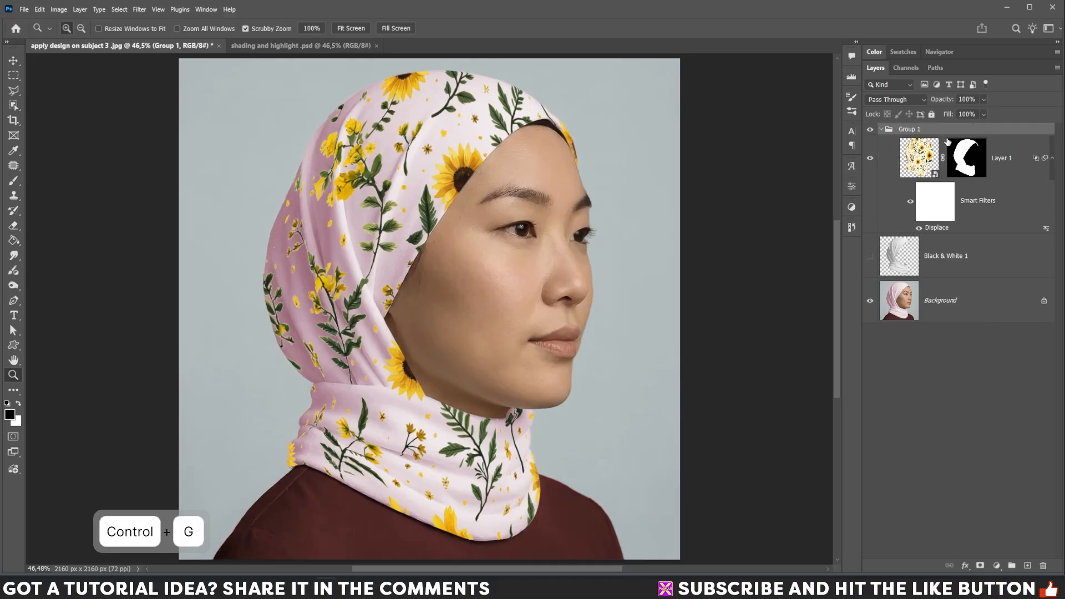
double_click(917, 129)
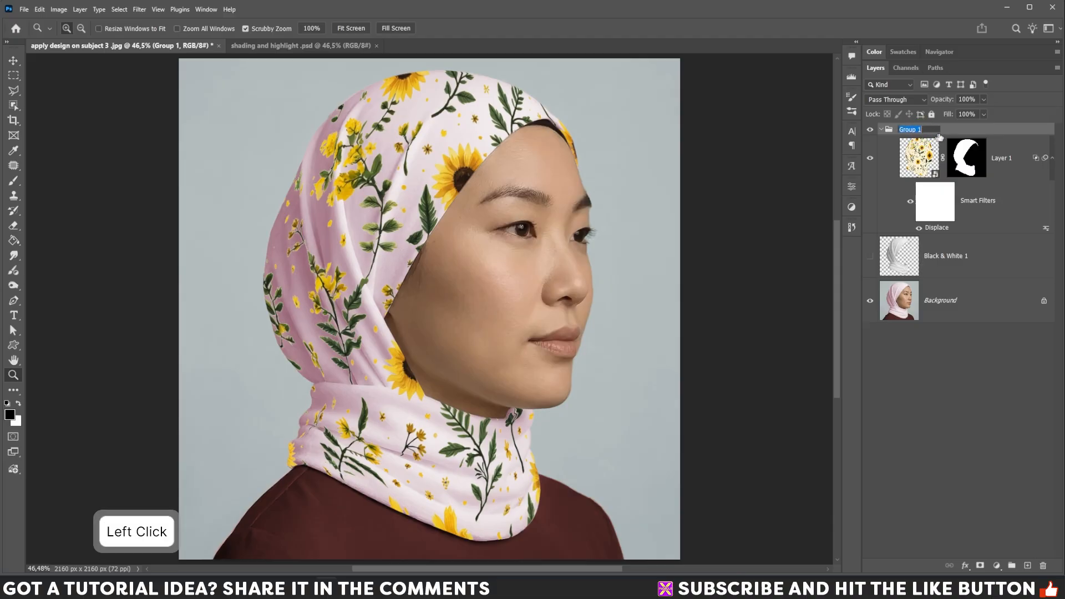
type("hijab")
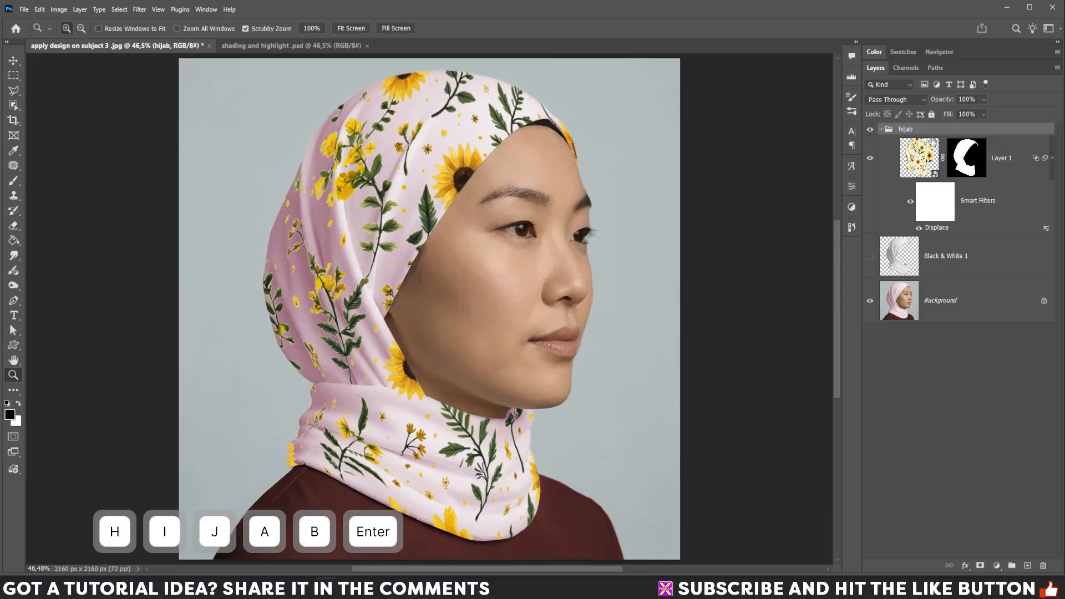
right_click(964, 131)
left_click(976, 379)
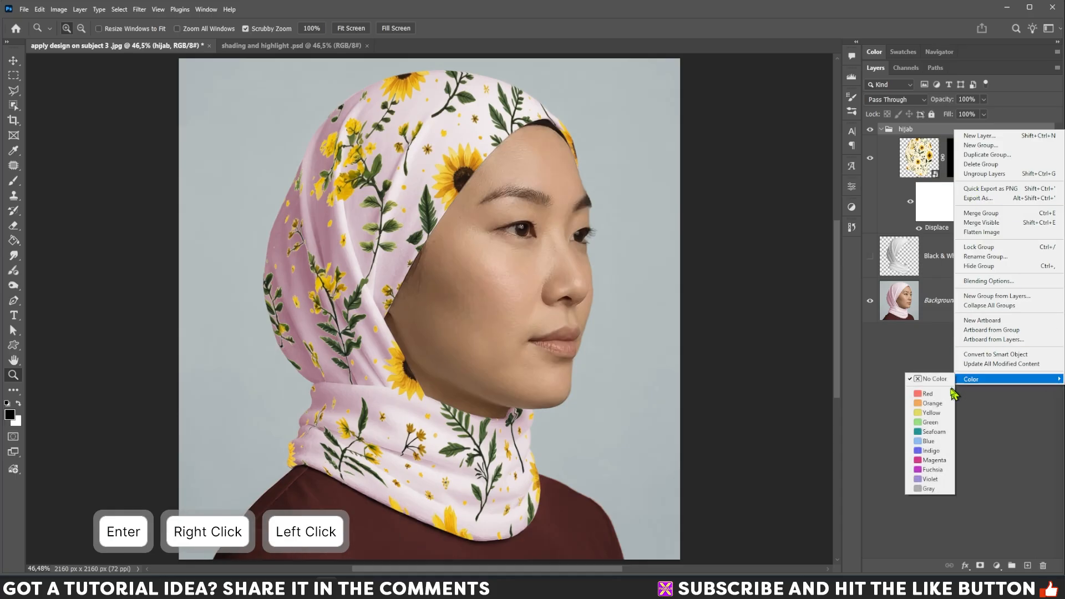
left_click(933, 404)
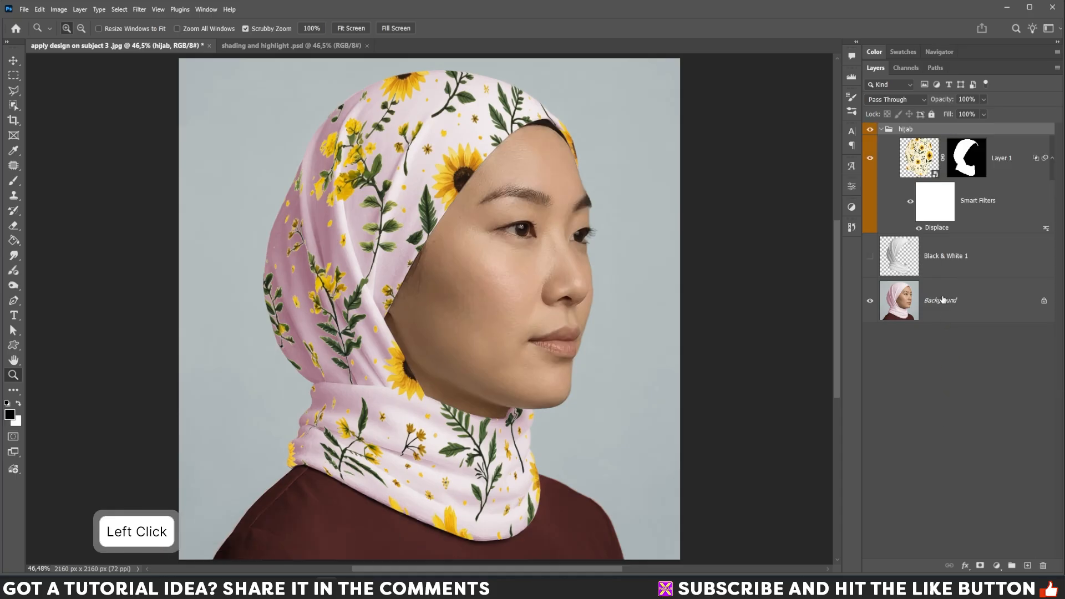
- Move the Black & White 1 layer to the top, show it, and clip it to the hijab group
left_click(944, 265)
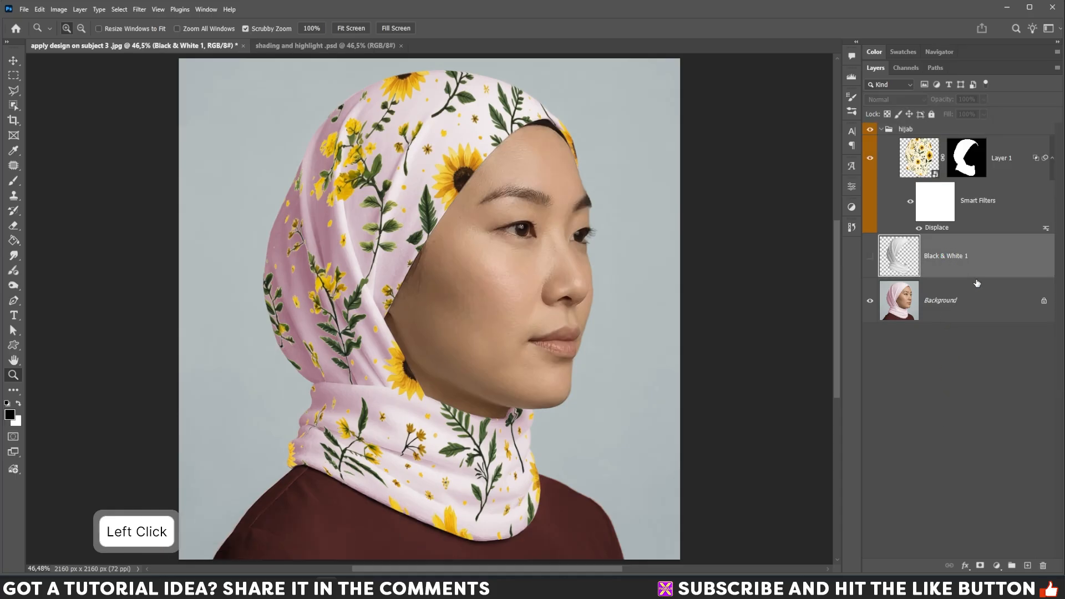
key("ctrl+shift+bracketright")
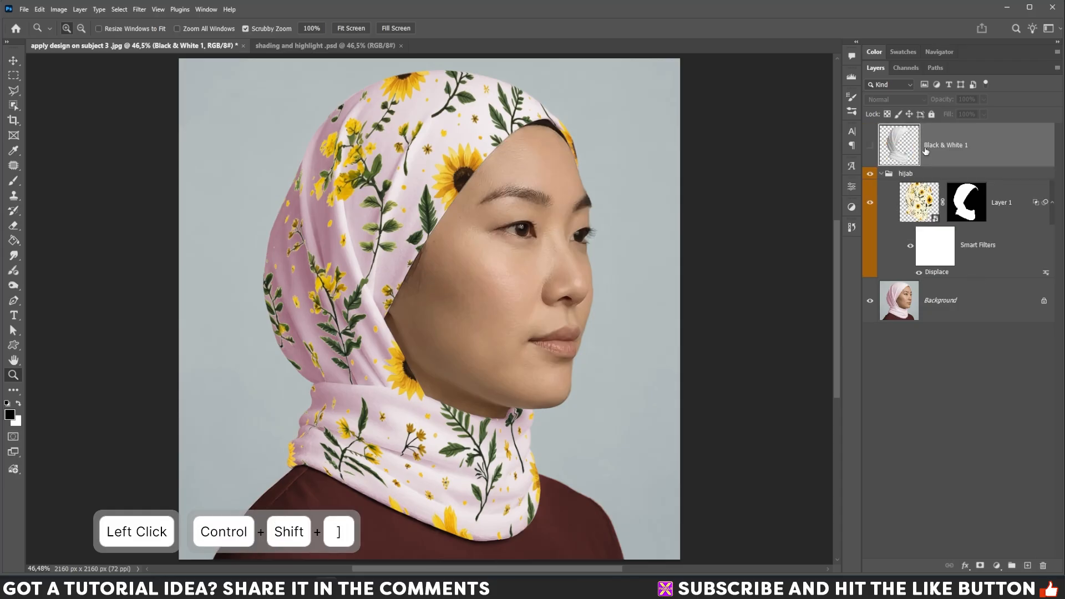
left_click(871, 147)
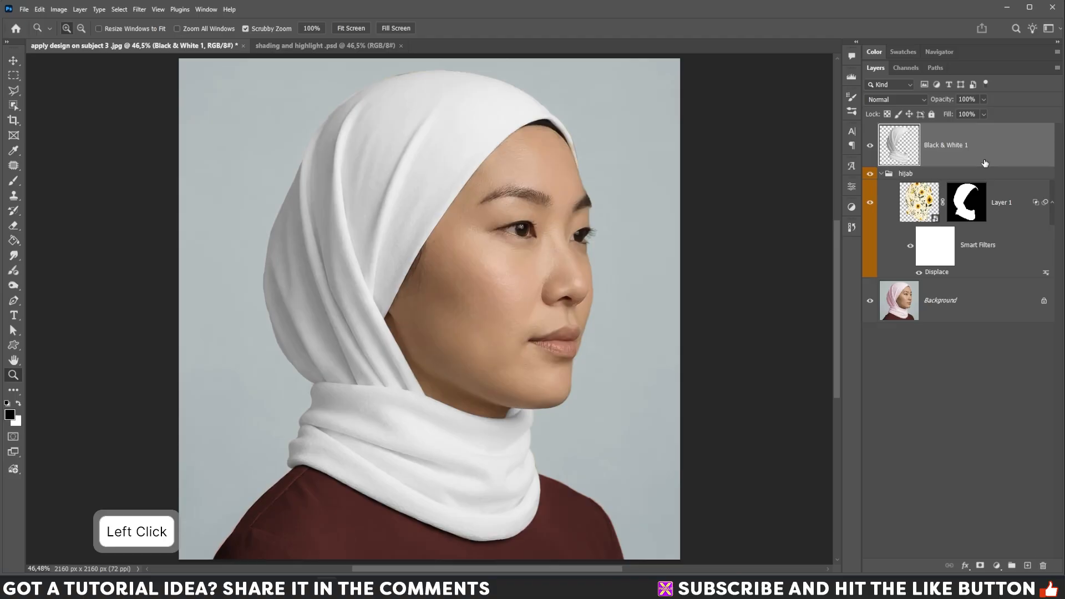
key("ctrl+alt+g")
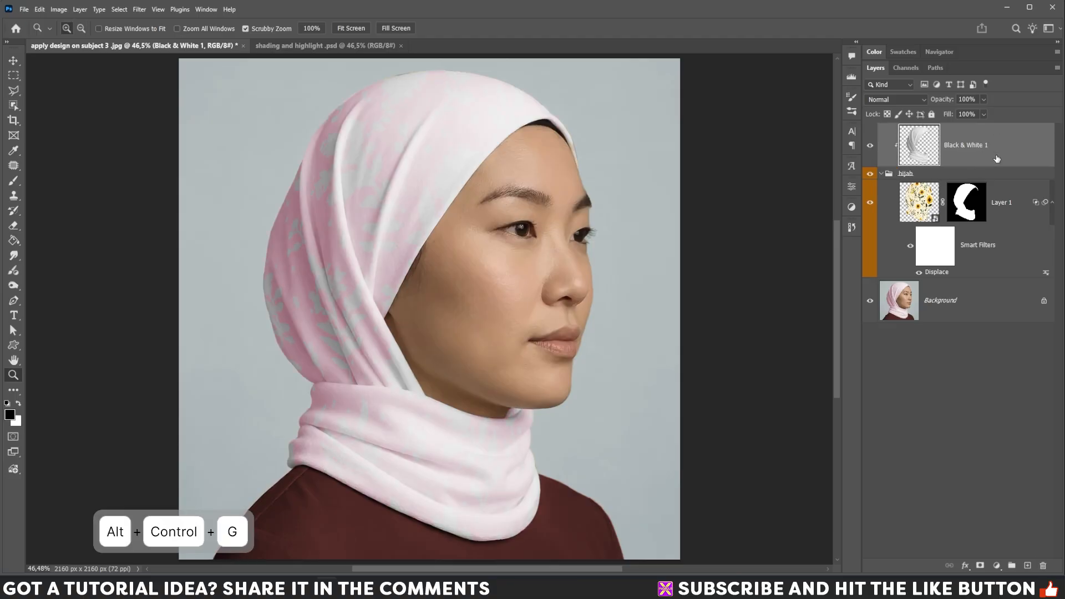
- Duplicate the Black & White 1 layer, clip the copy to the group, and hide the copy
key("ctrl+j")
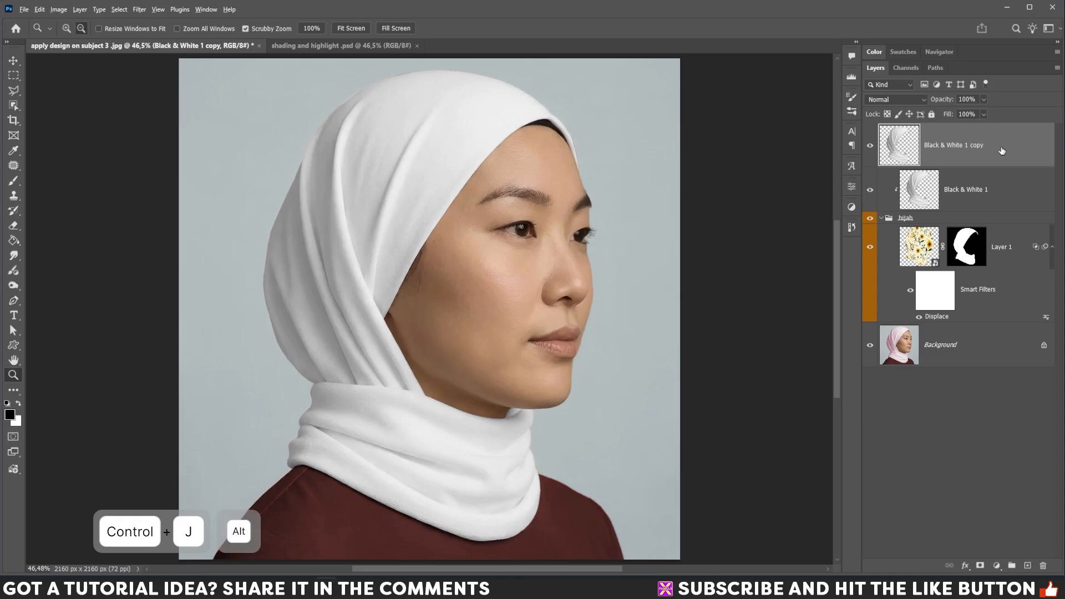
key("ctrl+alt+g")
left_click(1004, 146)
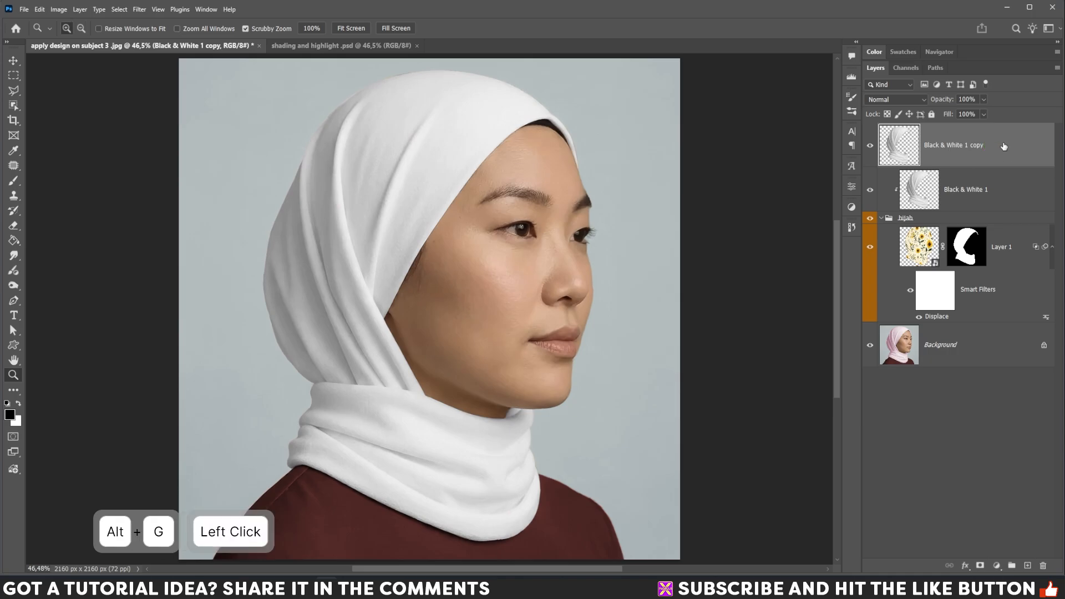
key("ctrl+alt+g")
left_click(870, 146)
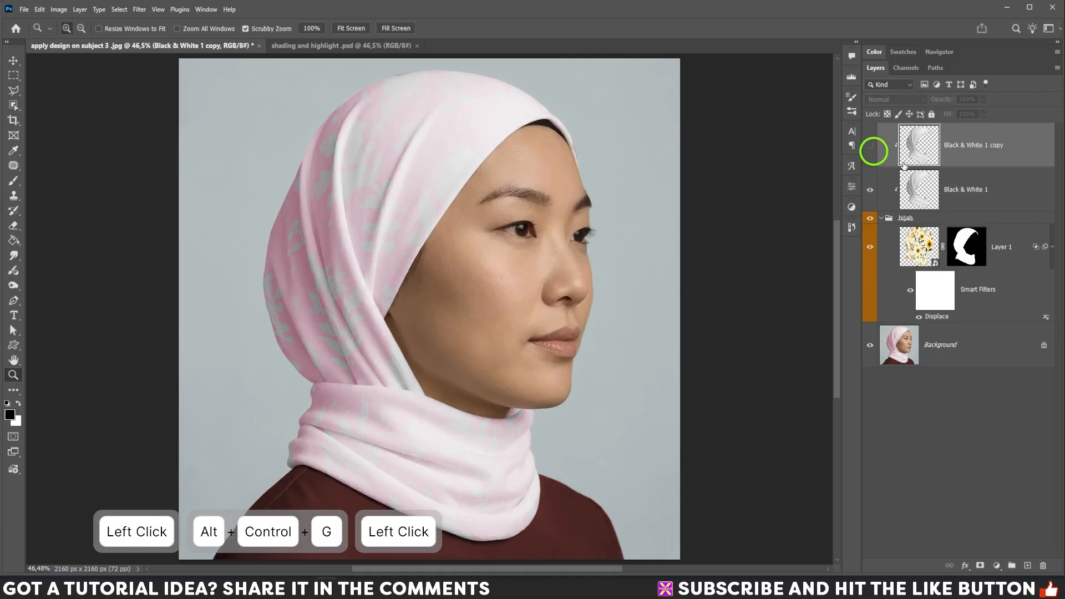
- Set the Black & White 1 layer's blend mode to Multiply
left_click(1001, 193)
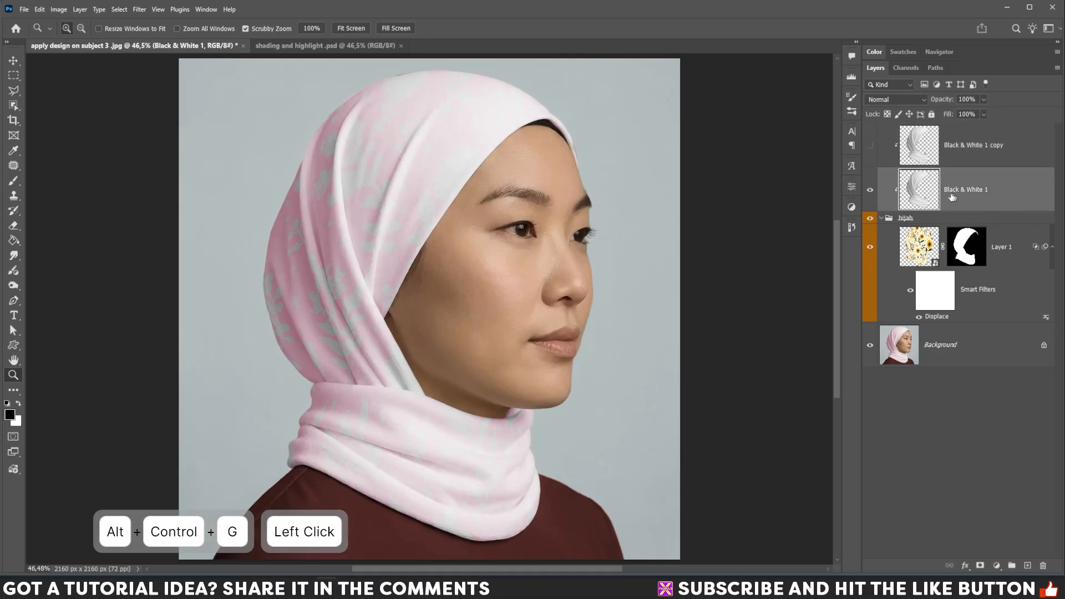
left_click(910, 100)
left_click(891, 138)
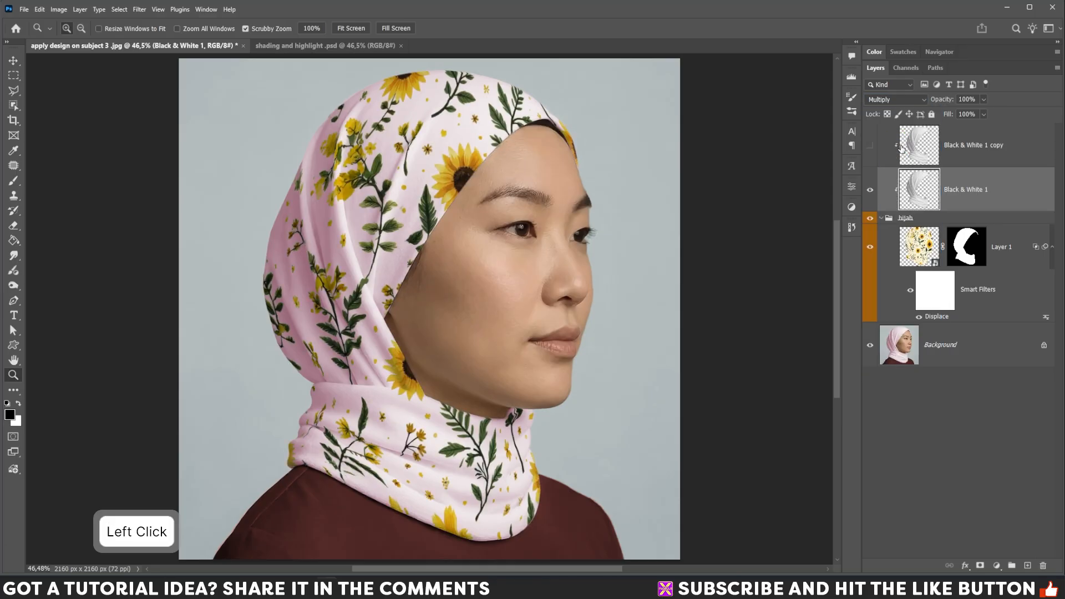
- In the Black & White 1 layer's Blend If, split the Current Layer white slider to 157/182
double_click(1019, 199)
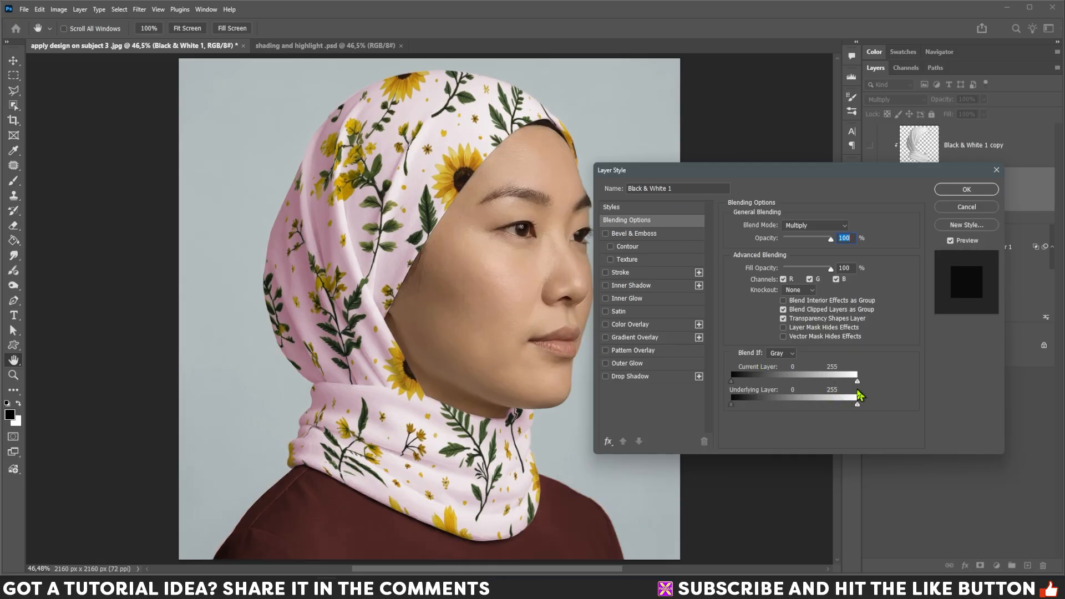
left_click_drag(858, 382, 809, 381)
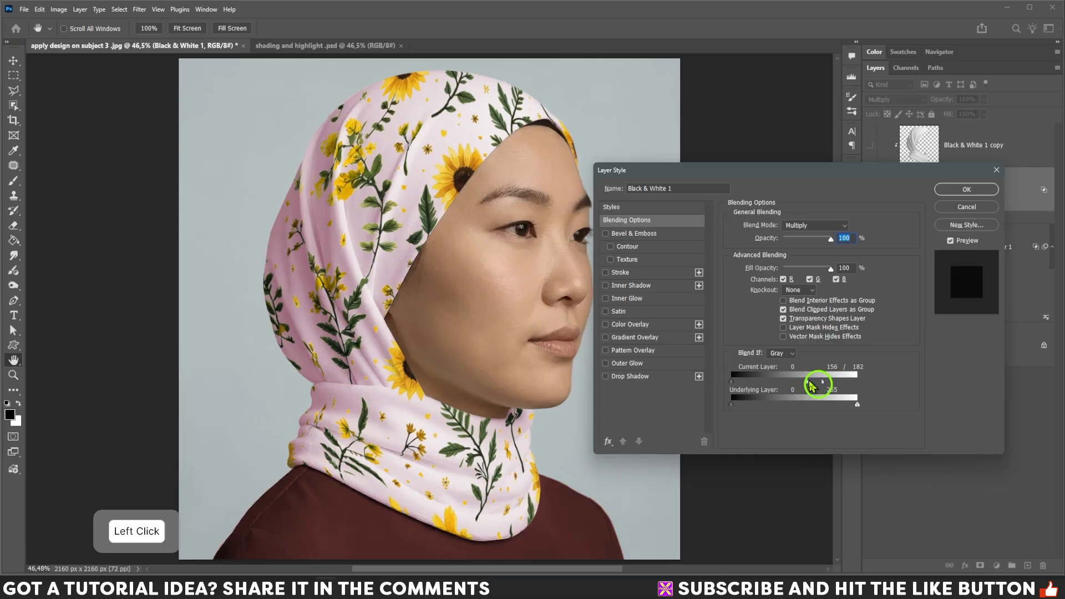
left_click(965, 191)
- Rename the Black & White 1 layer as "shading"
double_click(966, 190)
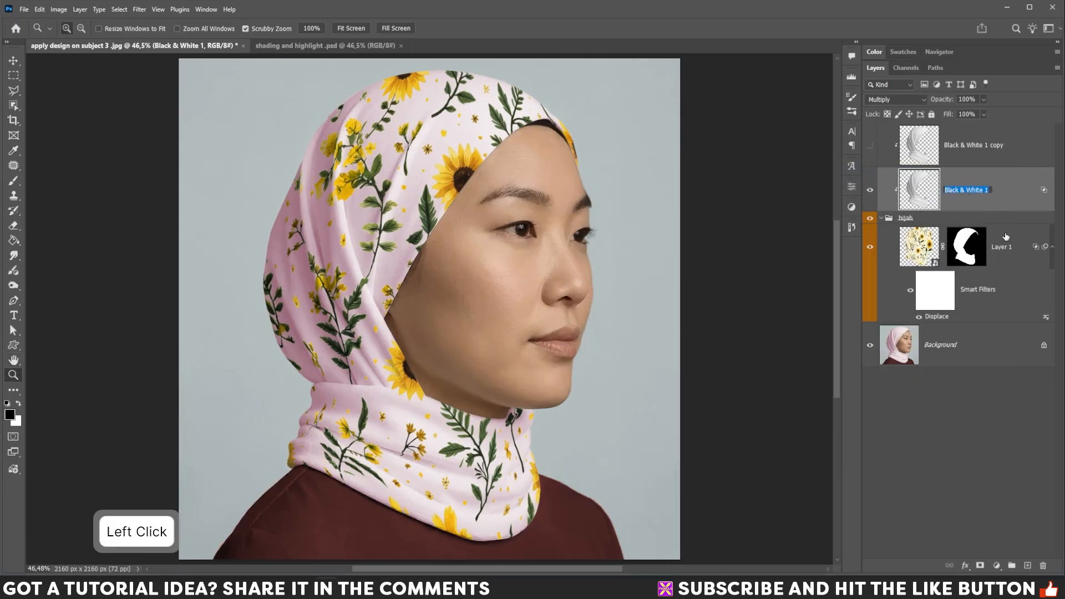
type("shading")
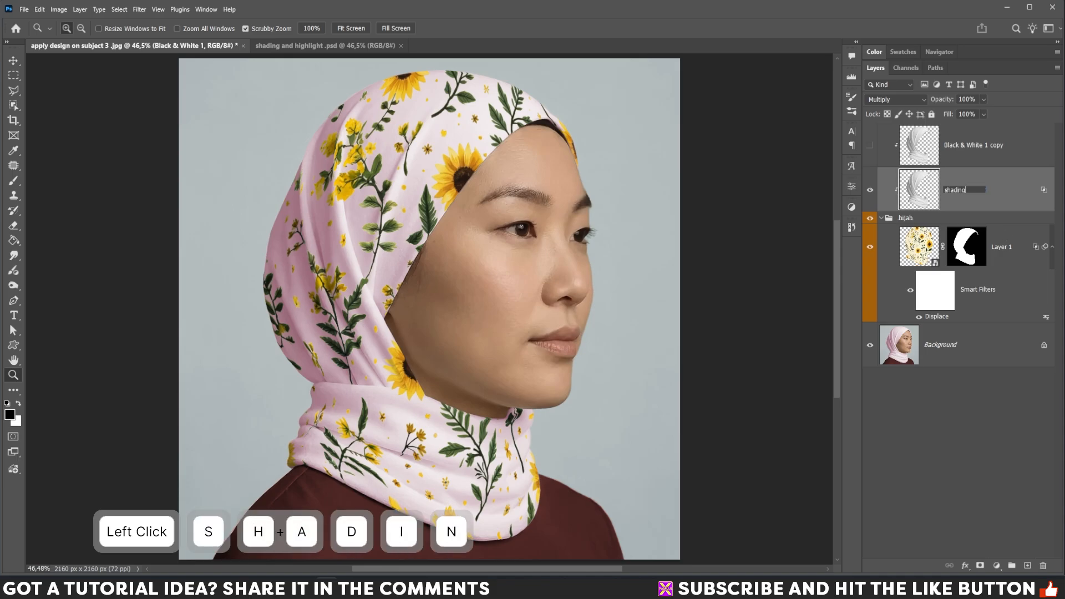
key("Return")
- Make the shading layer visible
left_click(874, 195)
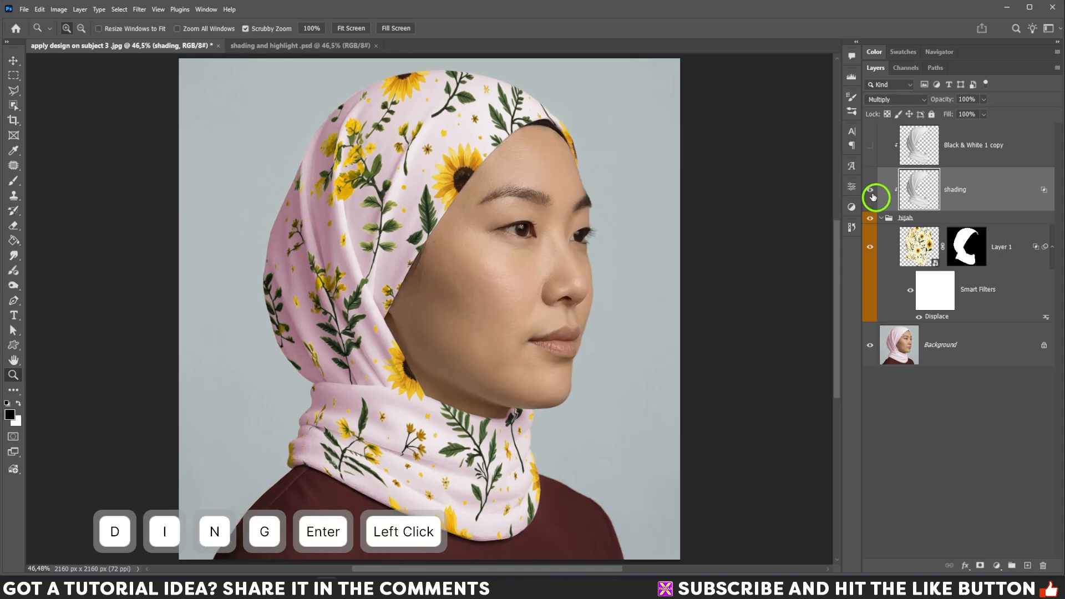
left_click(871, 190)
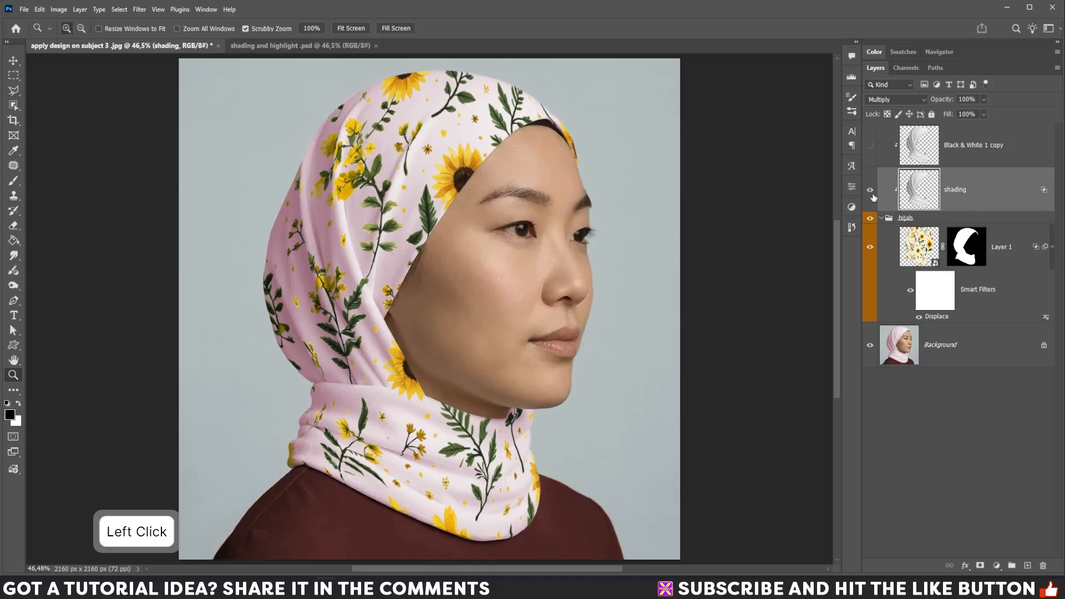
- Show the Black & White 1 copy layer and set its blend mode to Screen
left_click(1013, 153)
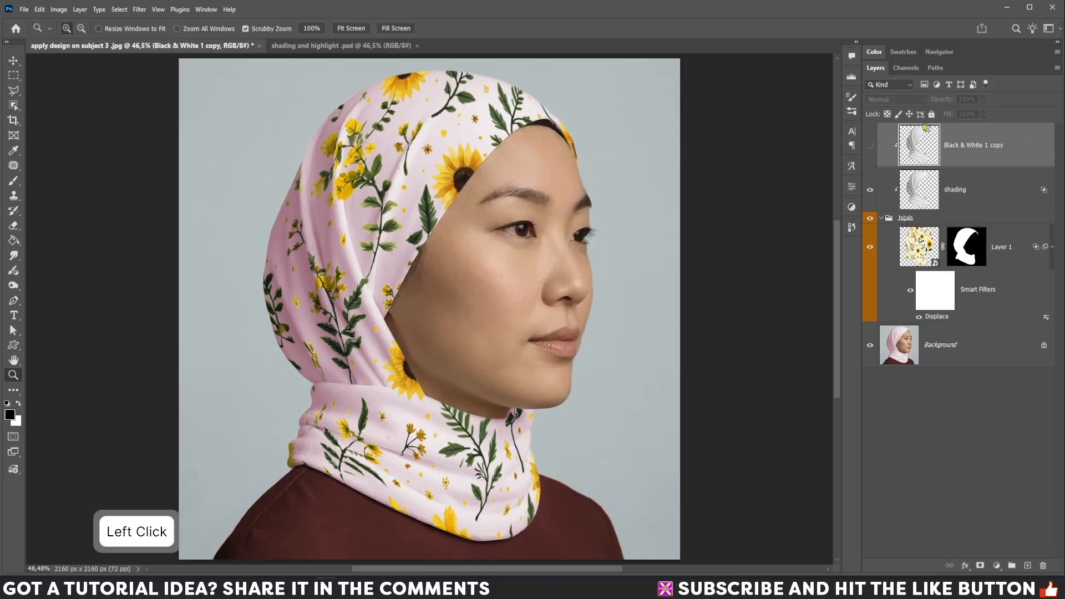
left_click(871, 146)
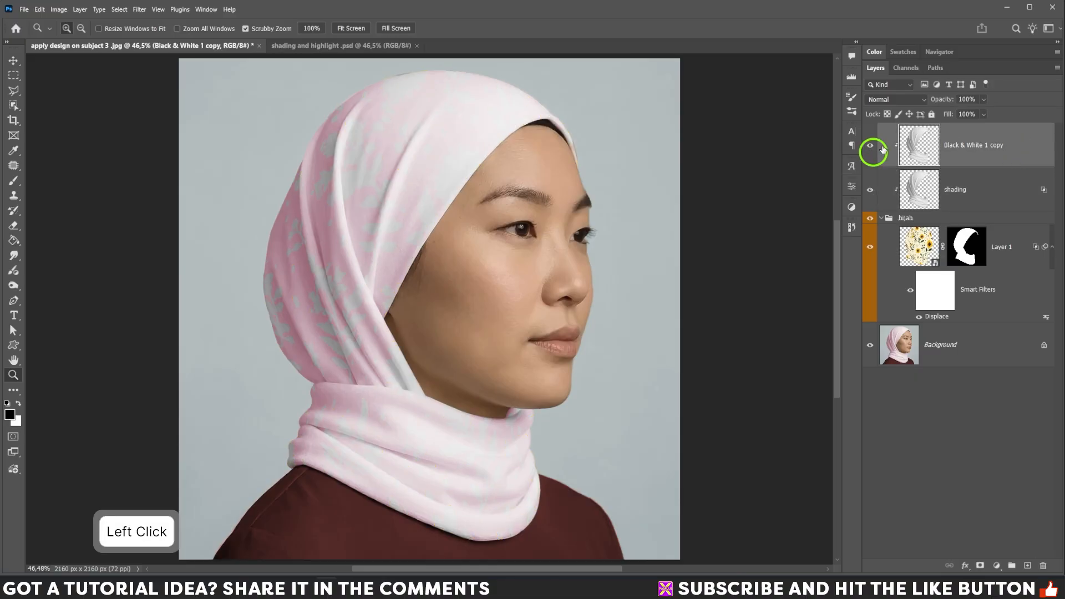
left_click(896, 100)
left_click(886, 194)
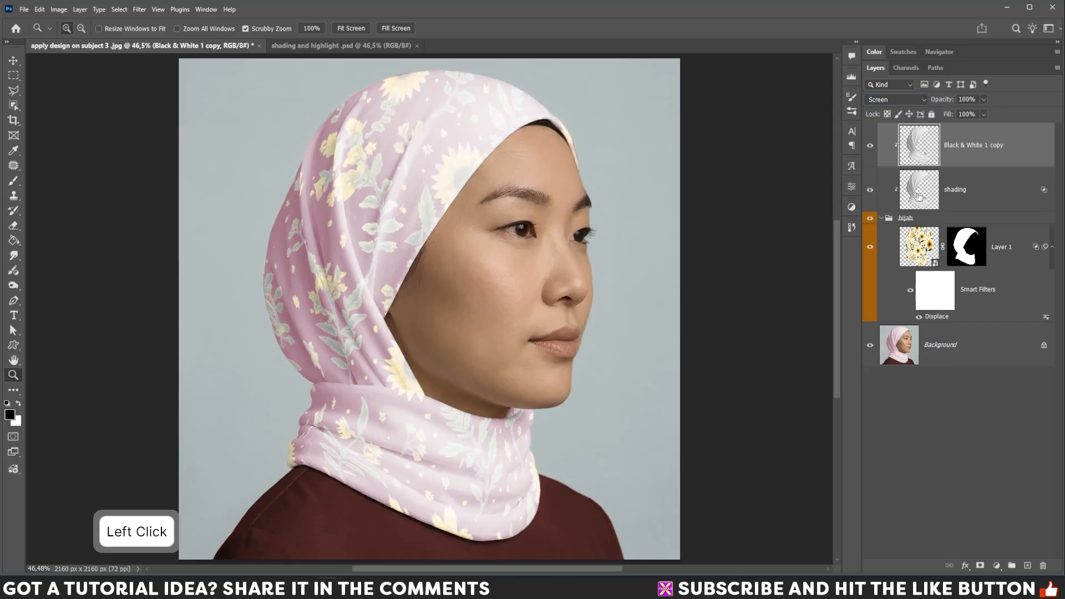
- In the Black & White 1 copy layer's Blend If, split the Current Layer black slider to 196/235 and set opacity to 53%
double_click(1025, 157)
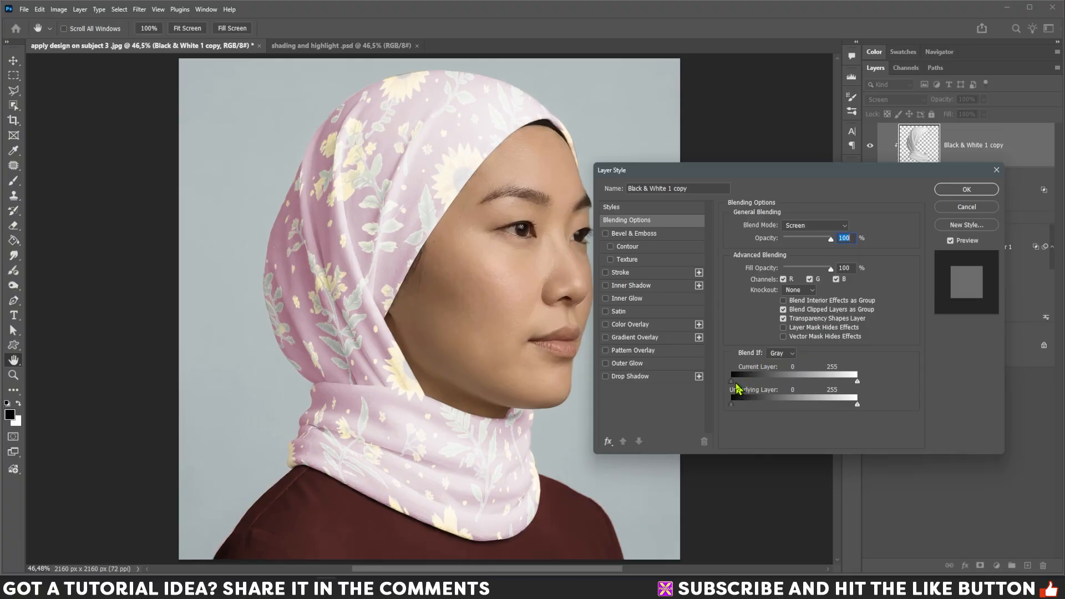
left_click_drag(732, 381, 837, 383)
left_click_drag(769, 382, 848, 384)
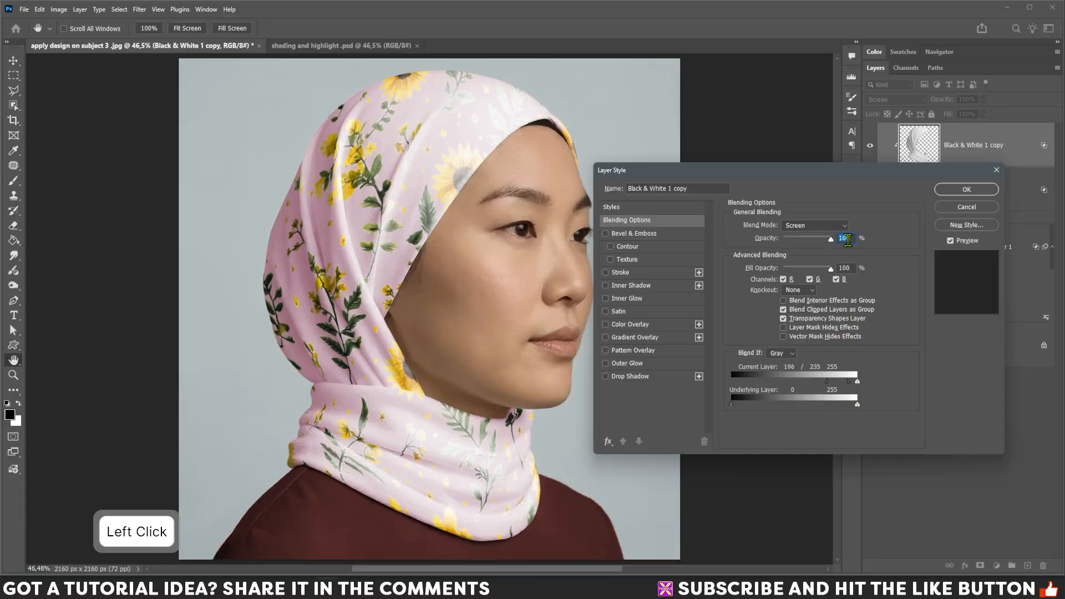
left_click_drag(830, 239, 809, 241)
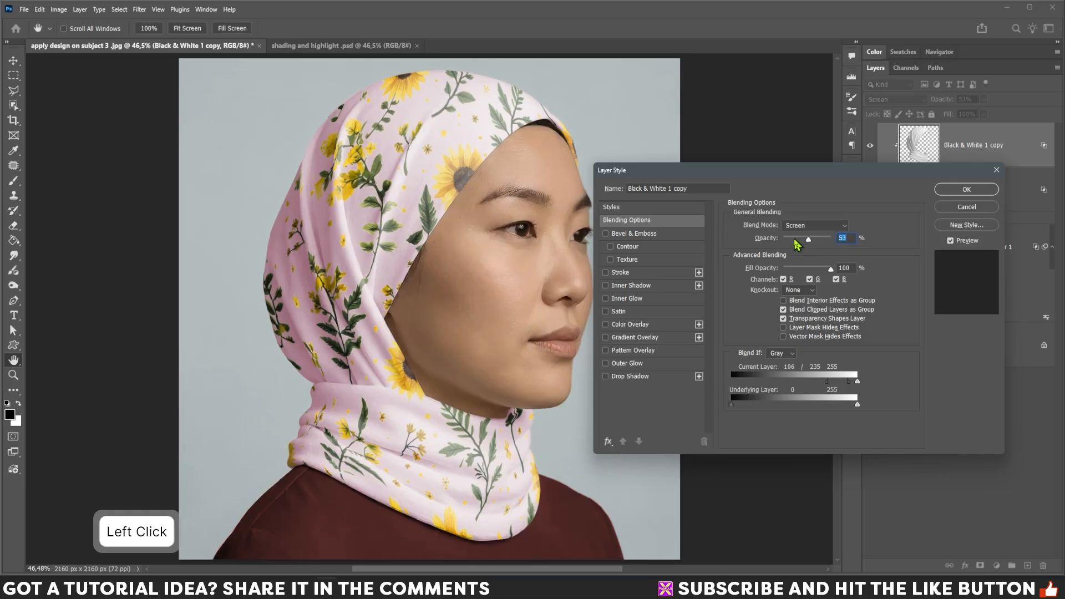
left_click(957, 192)
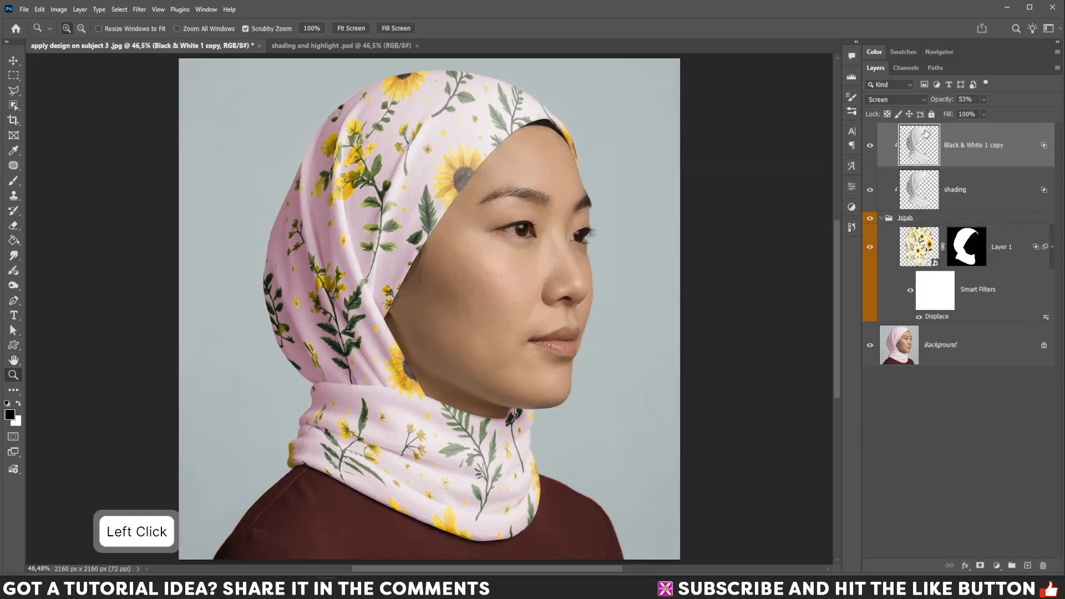
- Toggle the Black & White 1 copy layer on and off to compare, then rename it as "highlight"
left_click(870, 148)
left_click(870, 148)
left_click(870, 147)
left_click(871, 147)
left_click(870, 148)
left_click(871, 147)
double_click(980, 153)
type("hi")
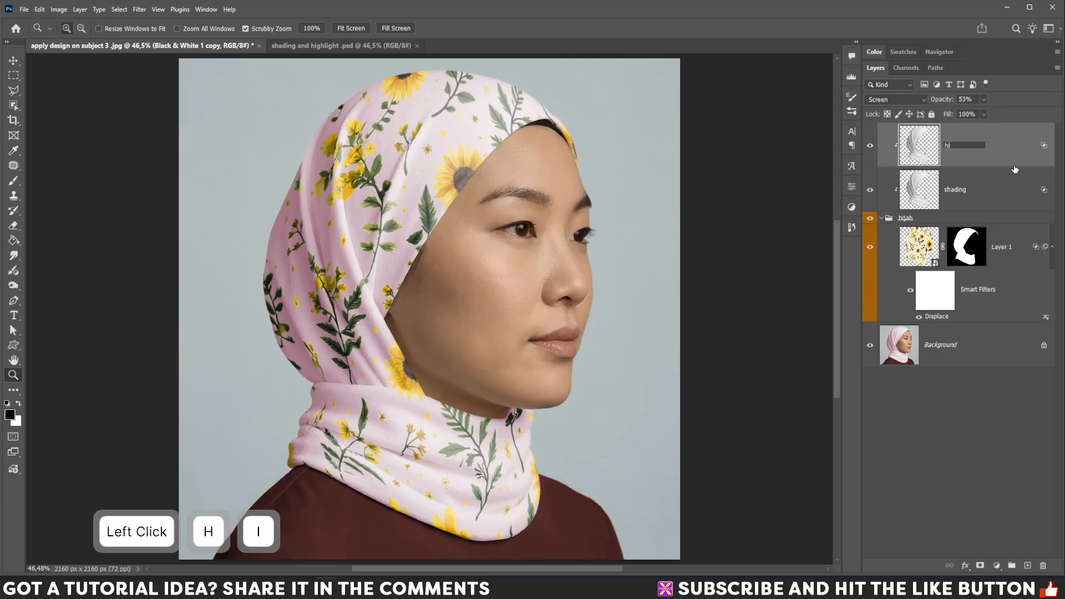
type("ghlight")
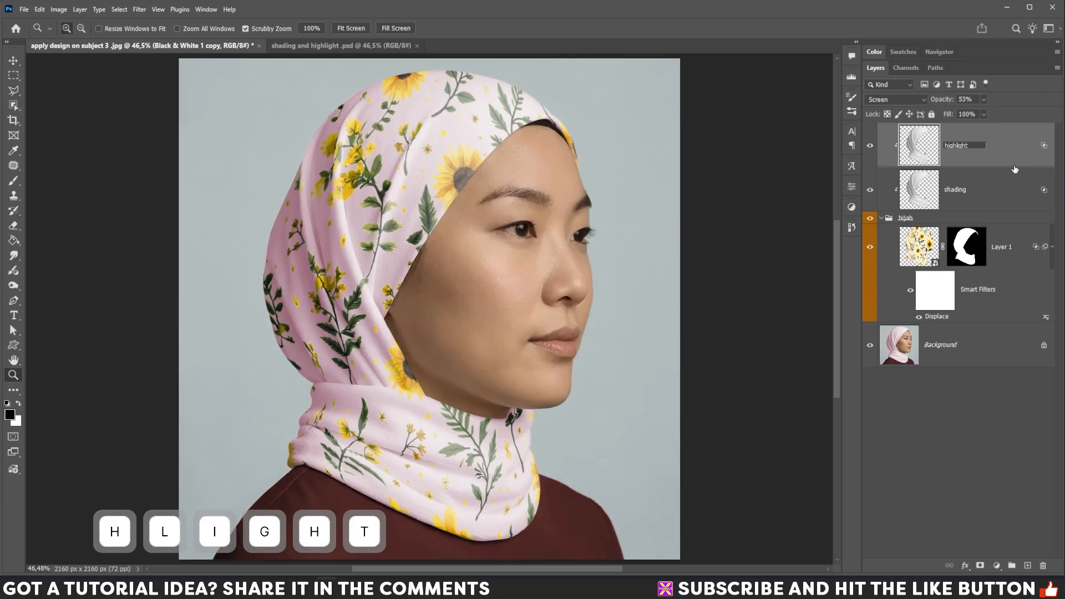
key("Return")
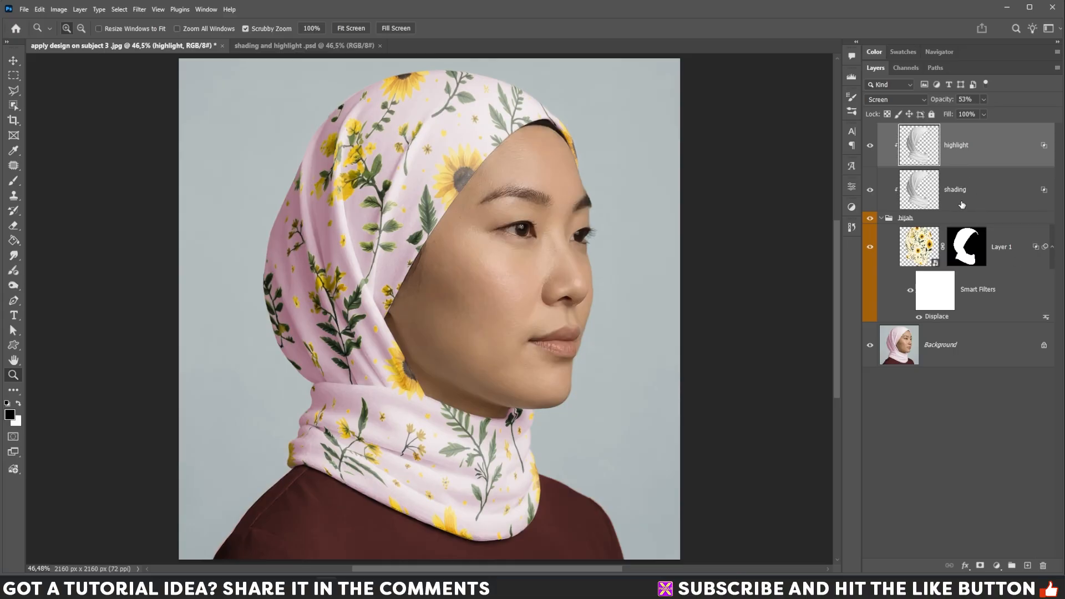
- Collapse Layer 1's smart filters and duplicate Layer 1
left_click(1026, 259)
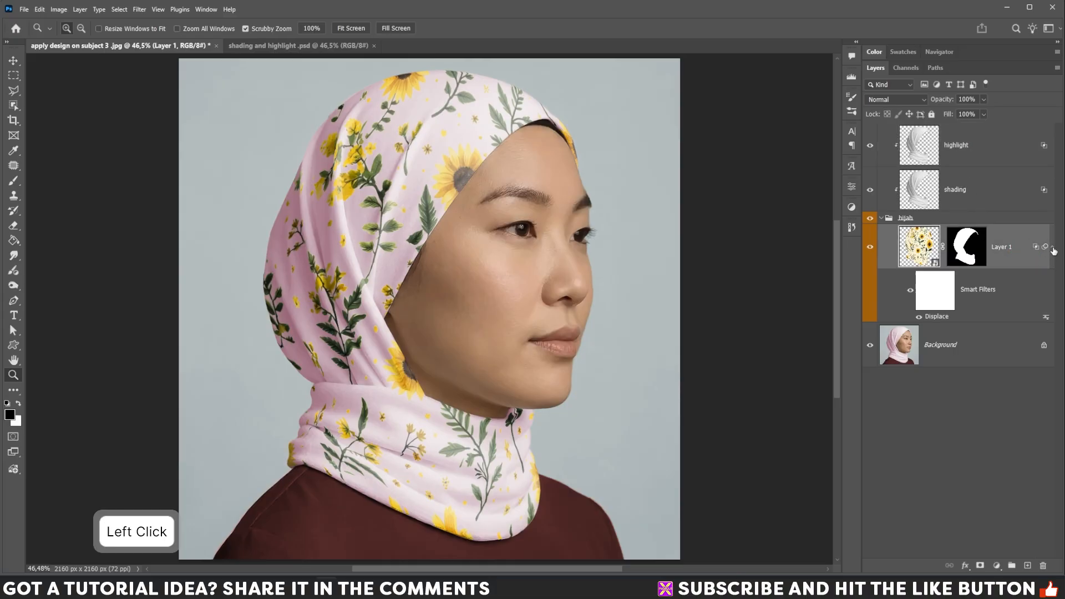
left_click(1053, 248)
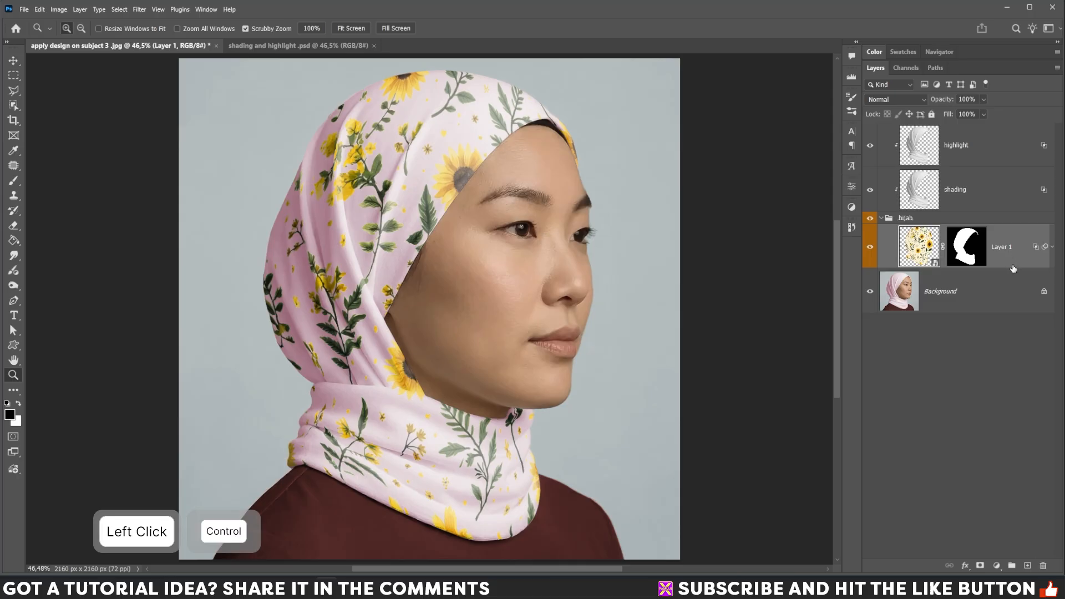
key("ctrl+j")
- Move the Layer 1 copy out of the hijab group to the top of the layer stack
left_click(1018, 310)
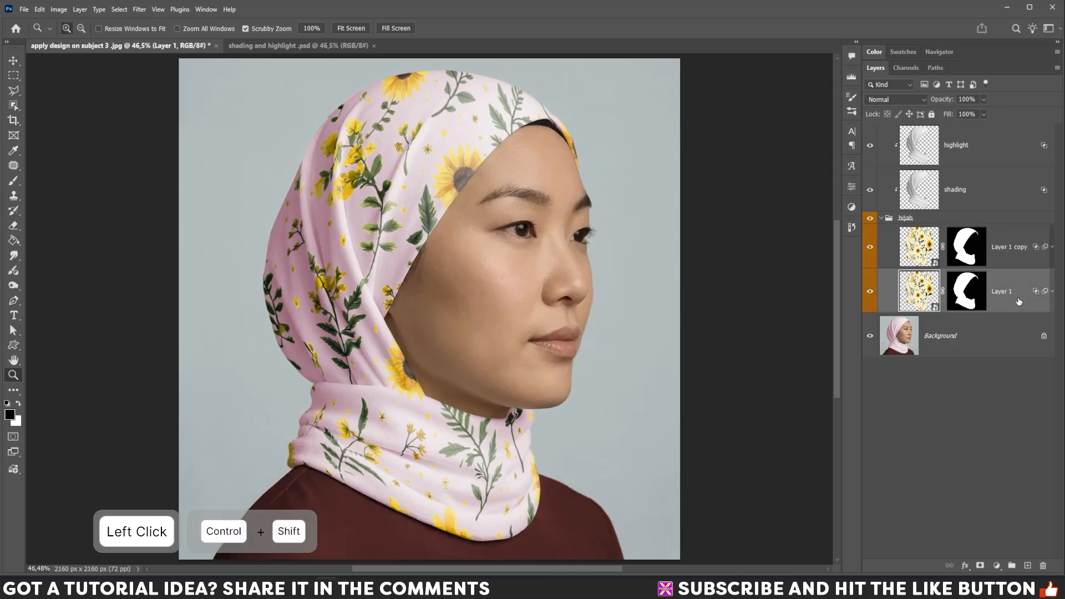
key("ctrl+shift+bracketright")
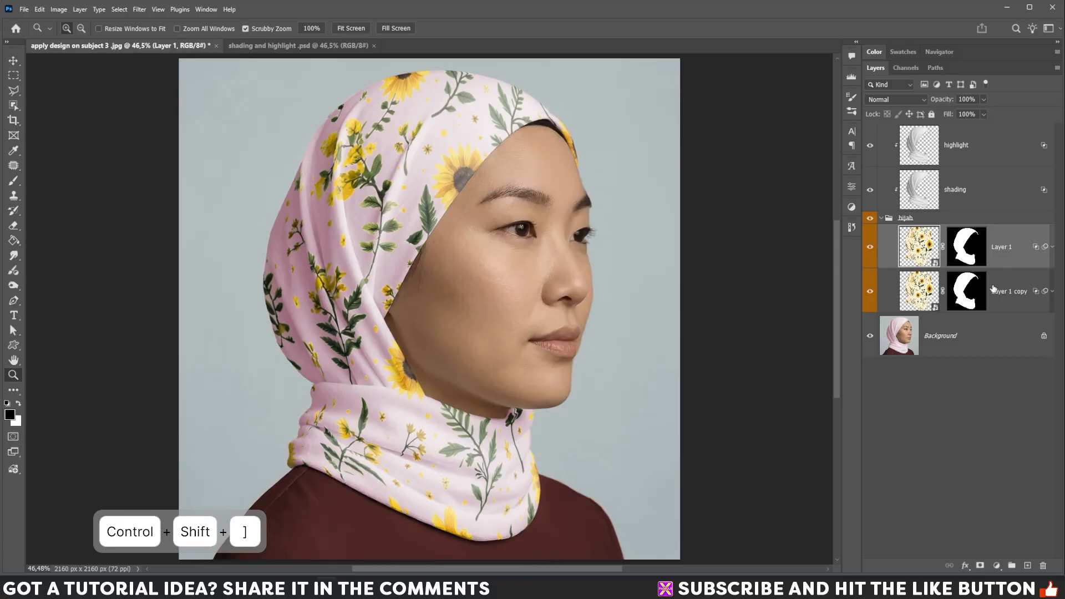
left_click(996, 290)
key("ctrl+shift+bracketright")
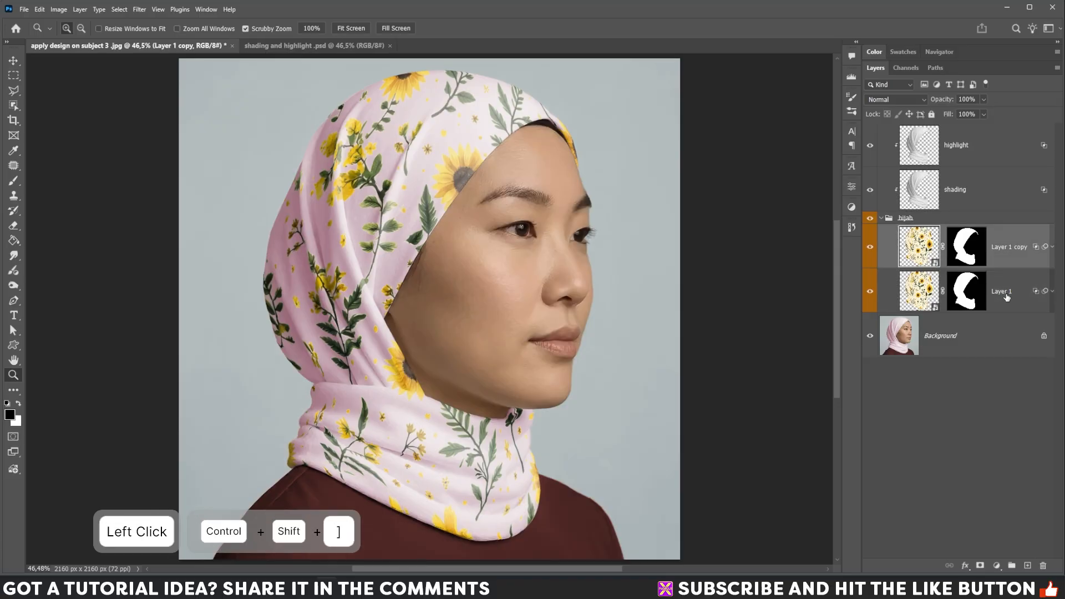
key("ctrl+shift+bracketright")
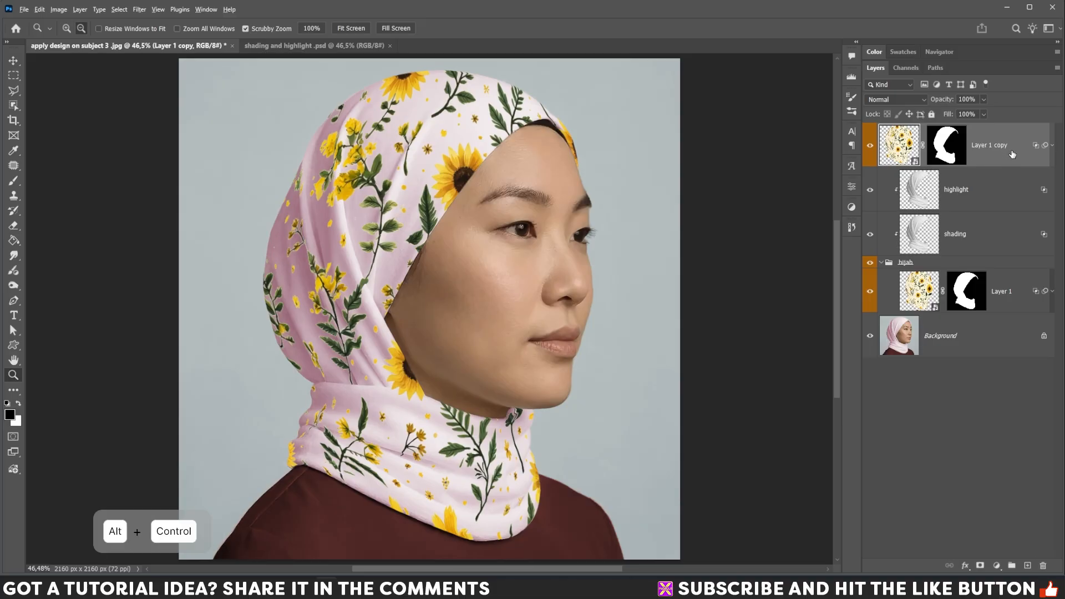
- Clip Layer 1 copy to the layers below and set its blend mode to Color
key("ctrl+alt+g")
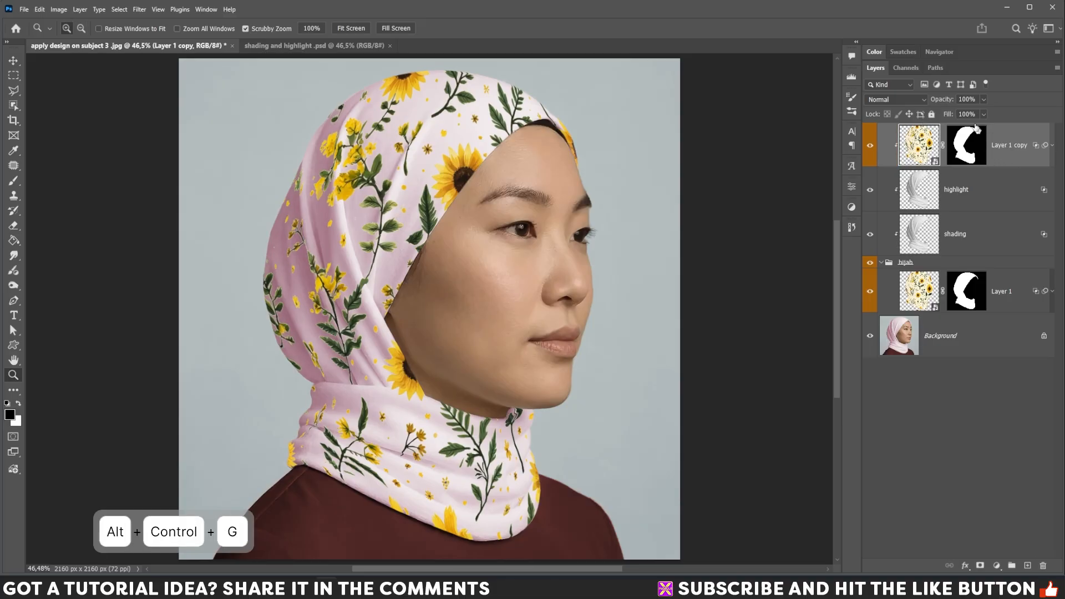
left_click(899, 100)
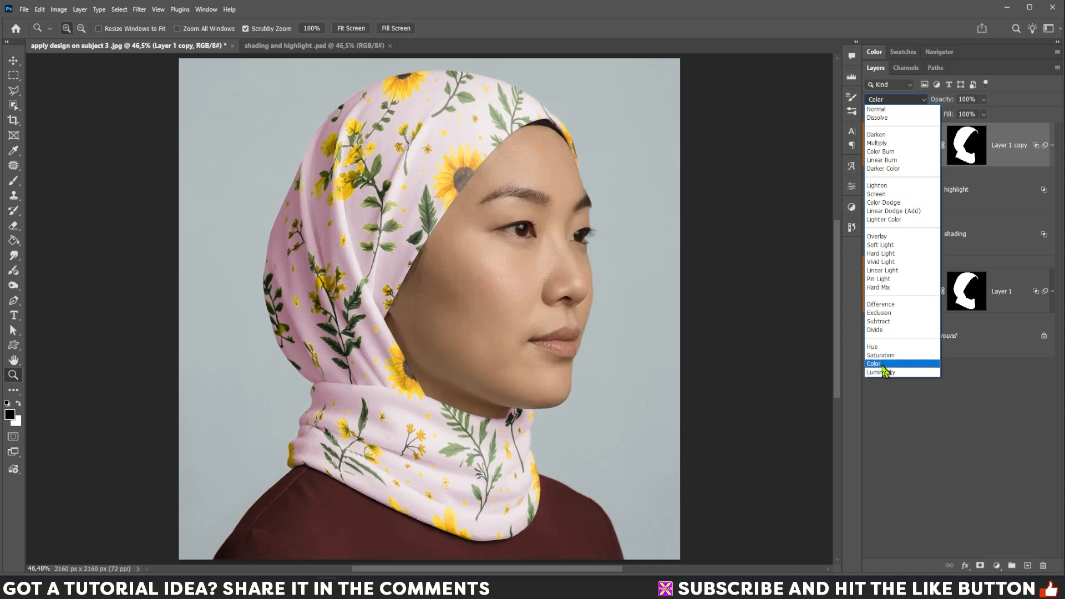
left_click(883, 365)
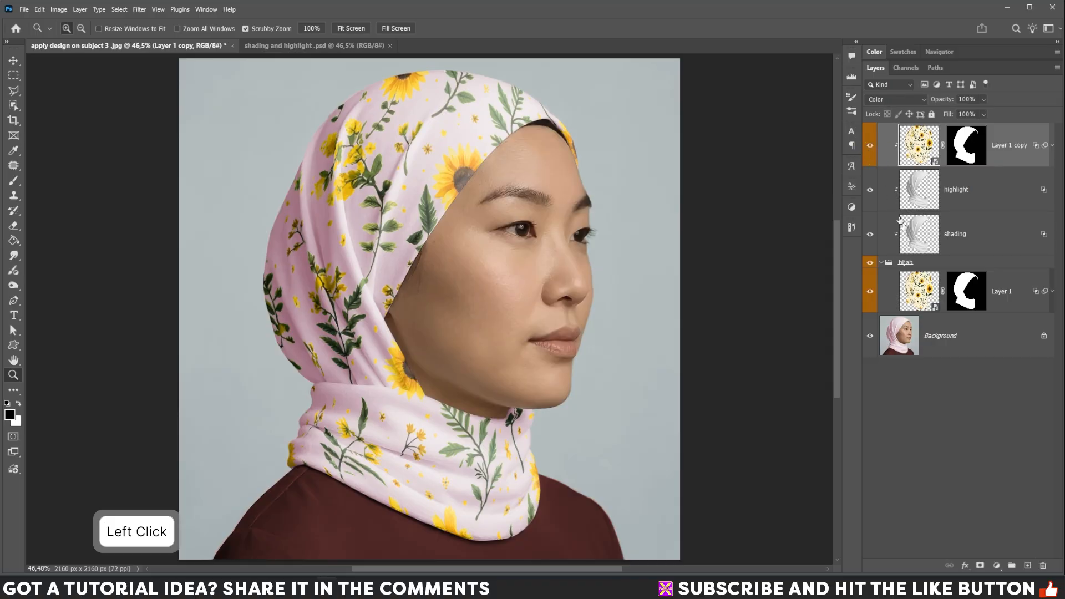
- Add a Hue/Saturation adjustment layer clipped above Layer 1 copy and raise its saturation to +14
left_click(998, 566)
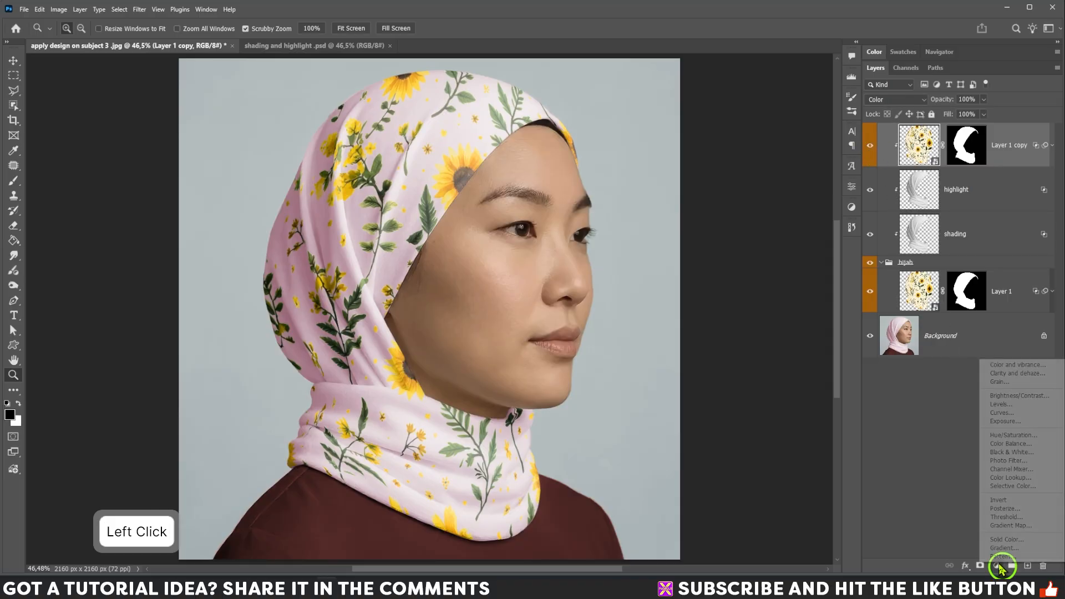
left_click(1011, 438)
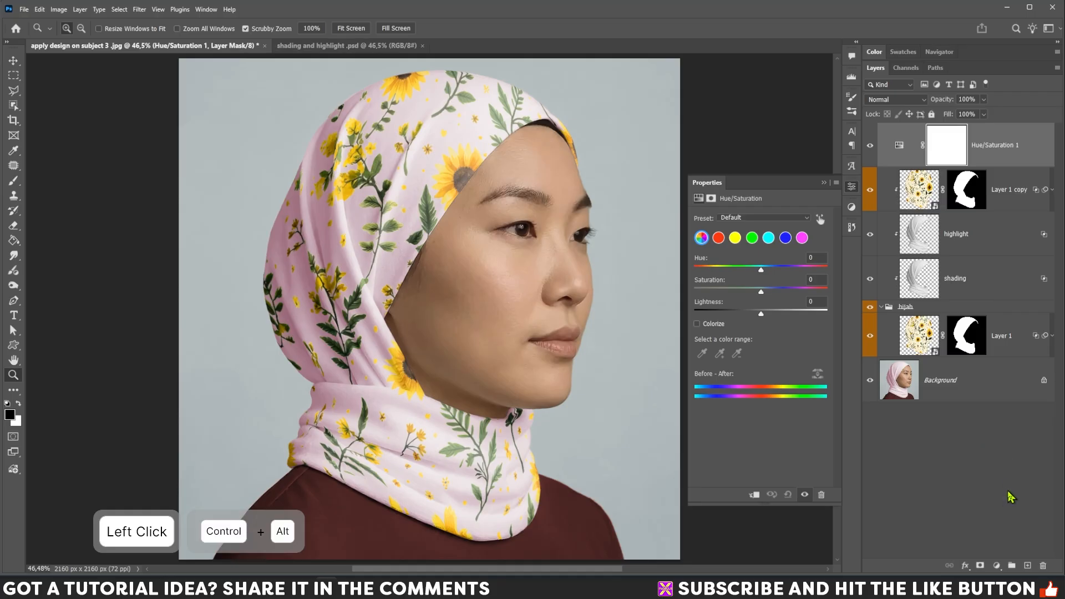
key("ctrl+alt+g")
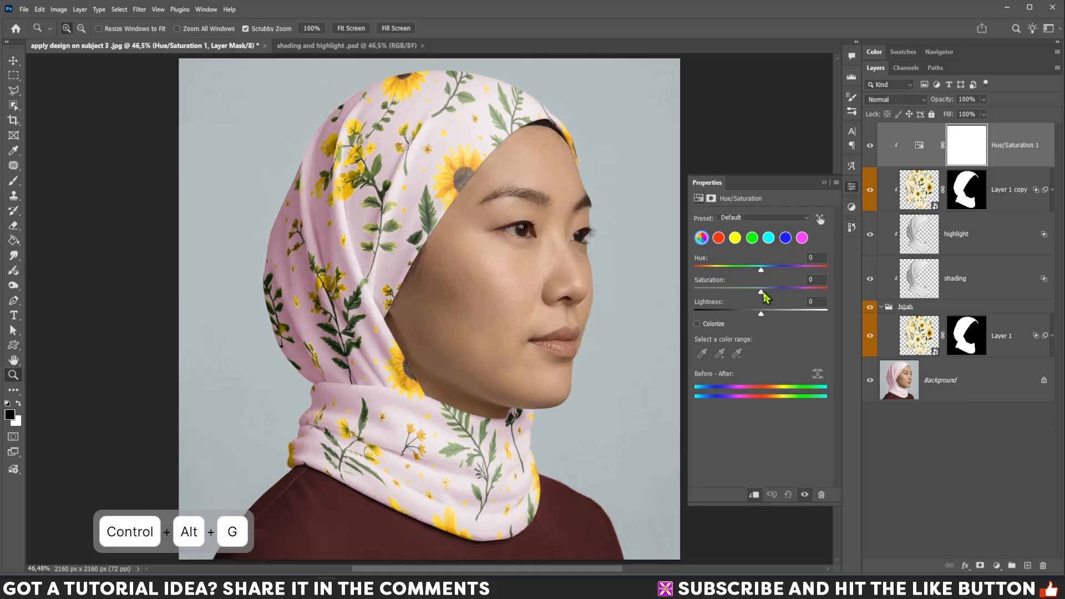
left_click_drag(761, 292, 773, 293)
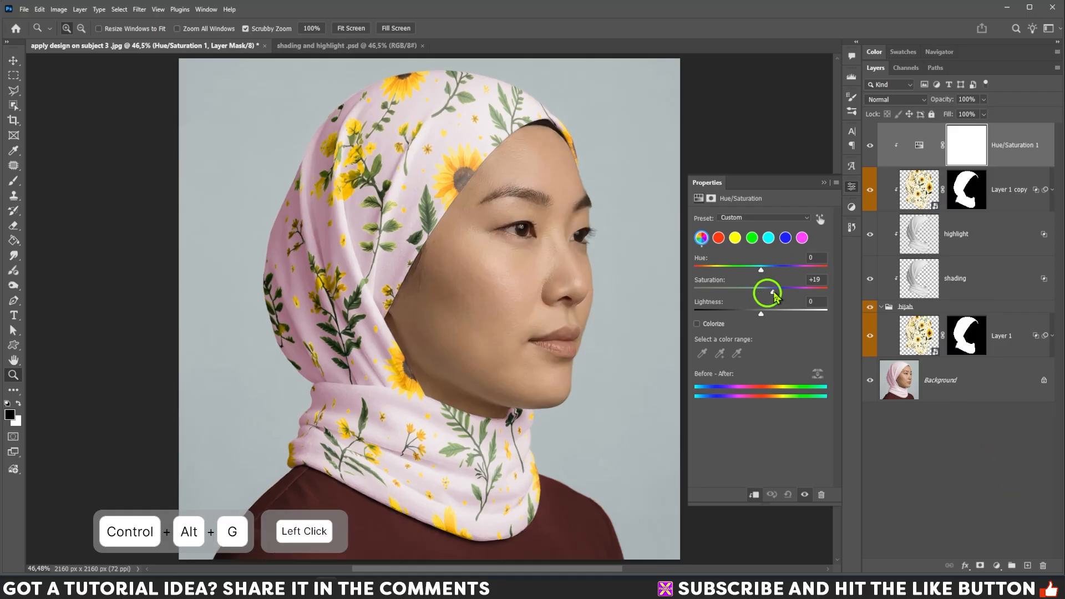
left_click(824, 183)
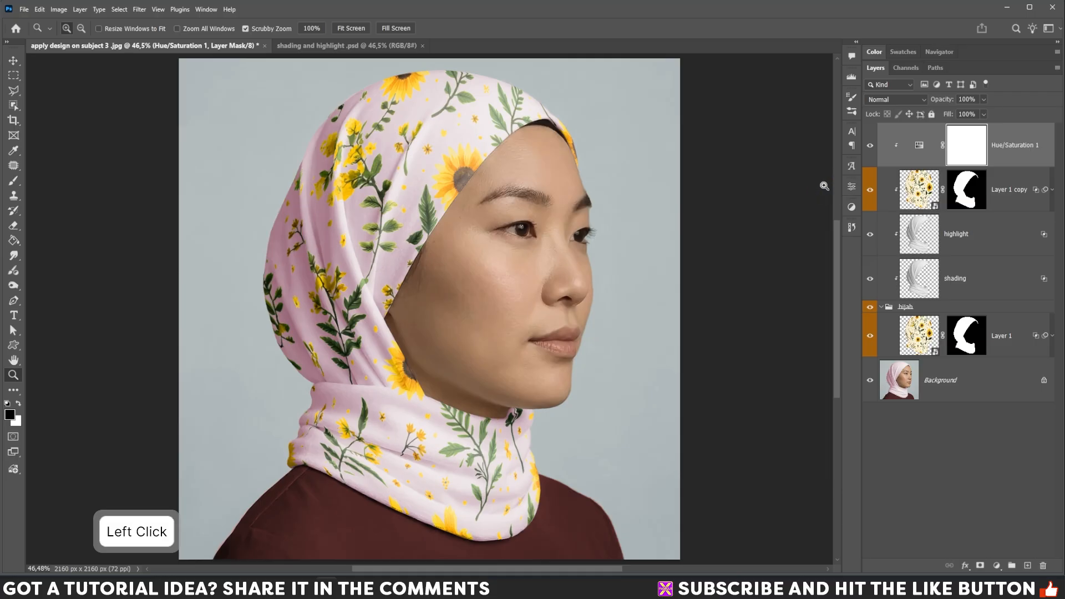
- Collapse the hijab group and color-code the Hue/Saturation 1, Layer 1 copy, highlight and shading layers orange
left_click(883, 307)
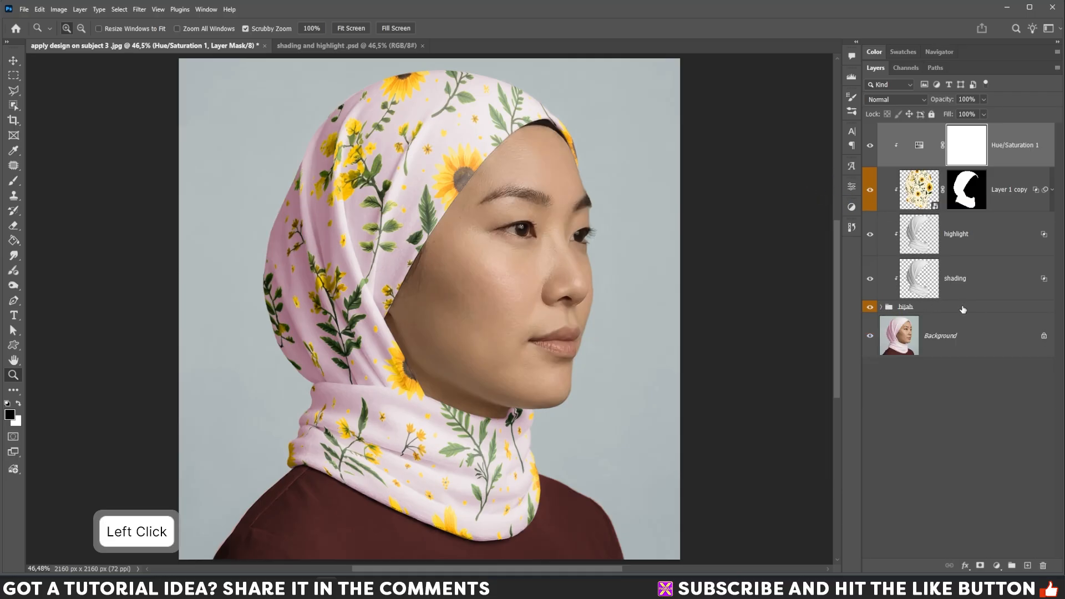
left_click(957, 146, "shift")
right_click(956, 144)
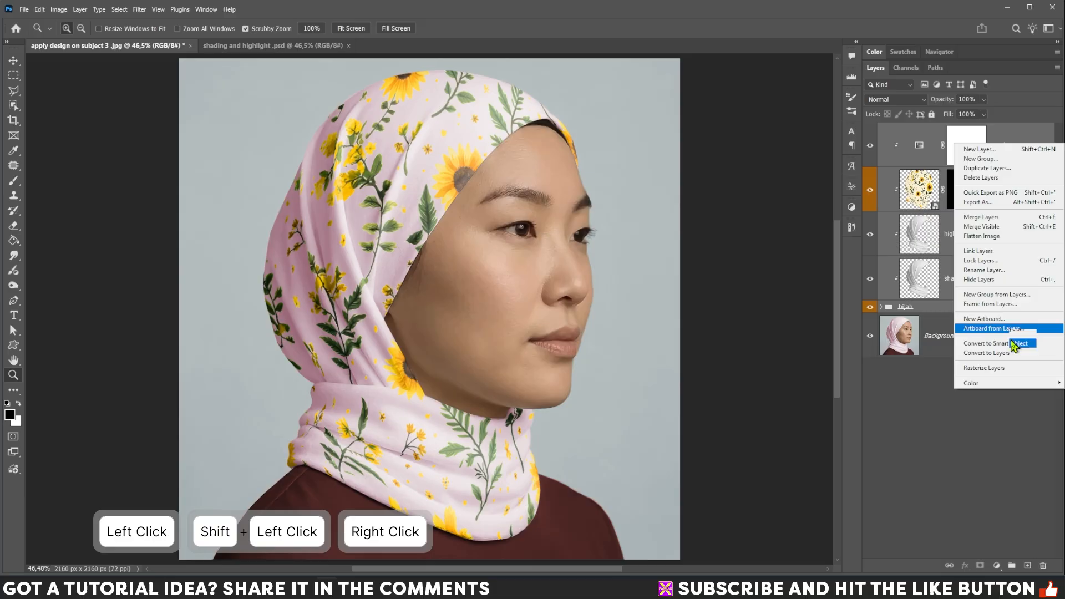
left_click(987, 384)
left_click(938, 411)
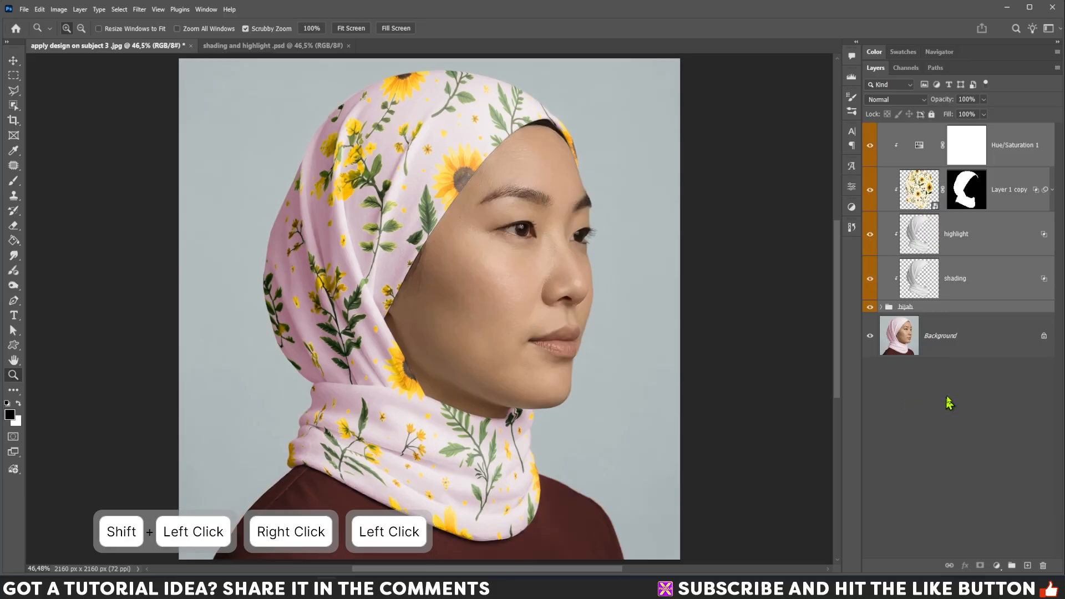
left_click(973, 349)
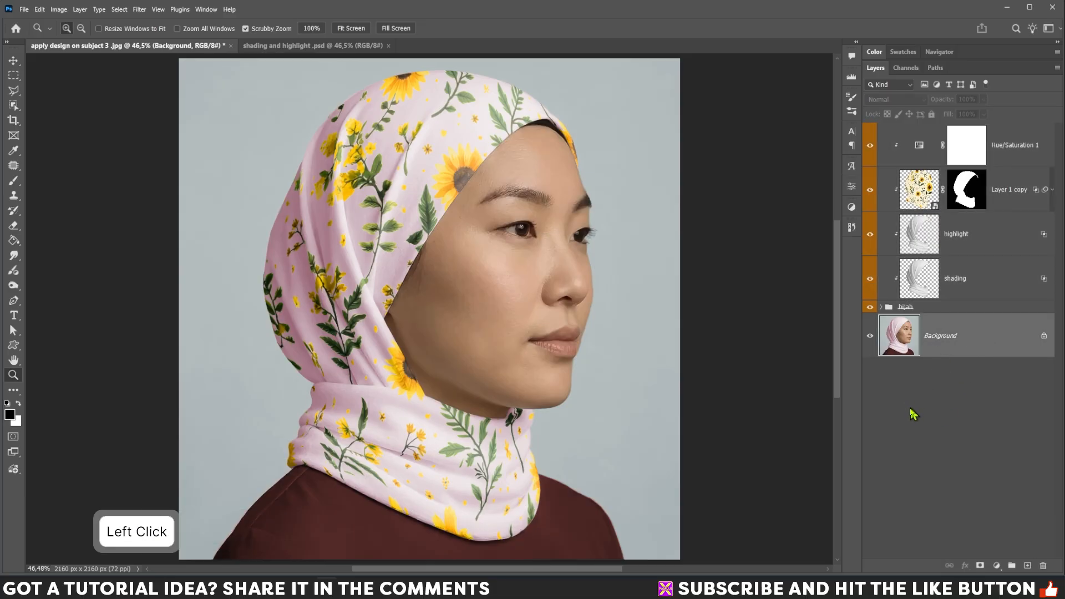